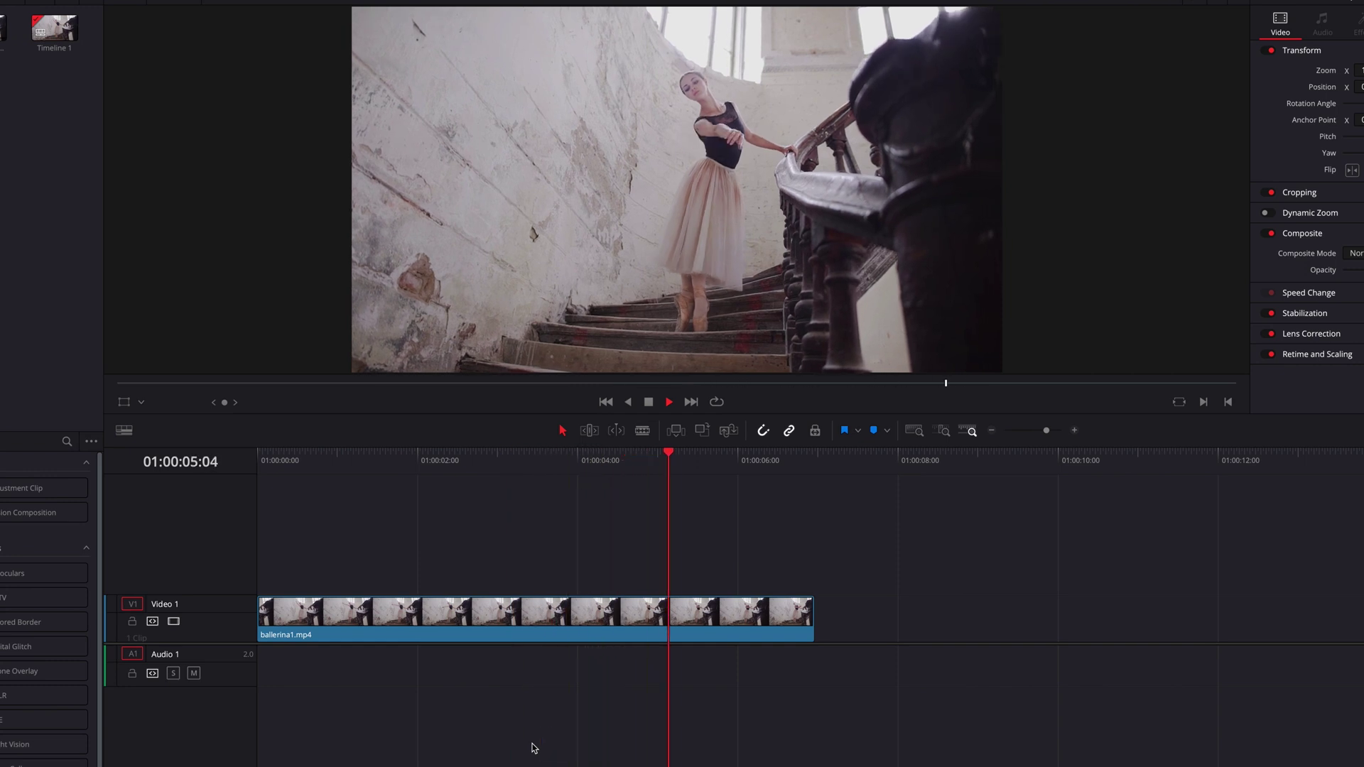
Convert the ballerina1.mp4 timeline clip into a new Fusion clip and open it on the Fusion page.
key(space)
click(257, 460)
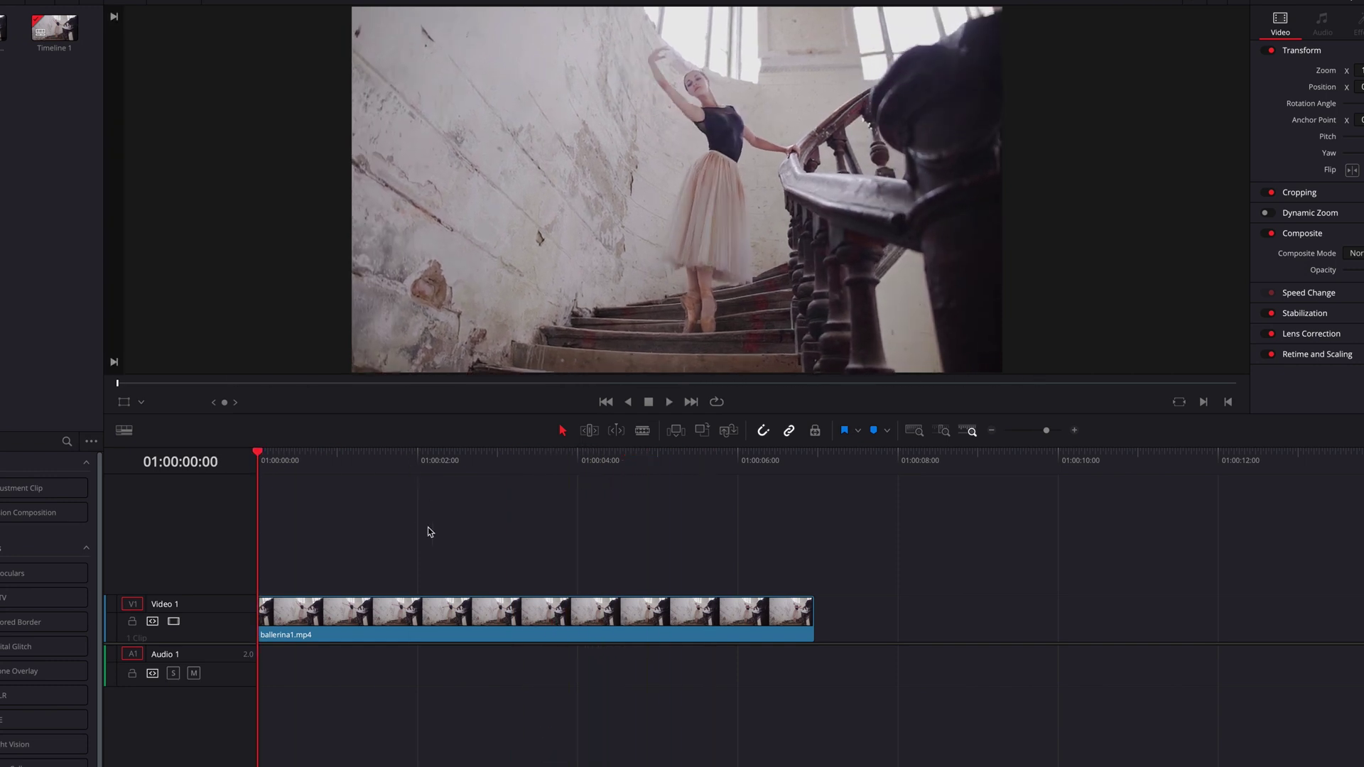
right_click(503, 611)
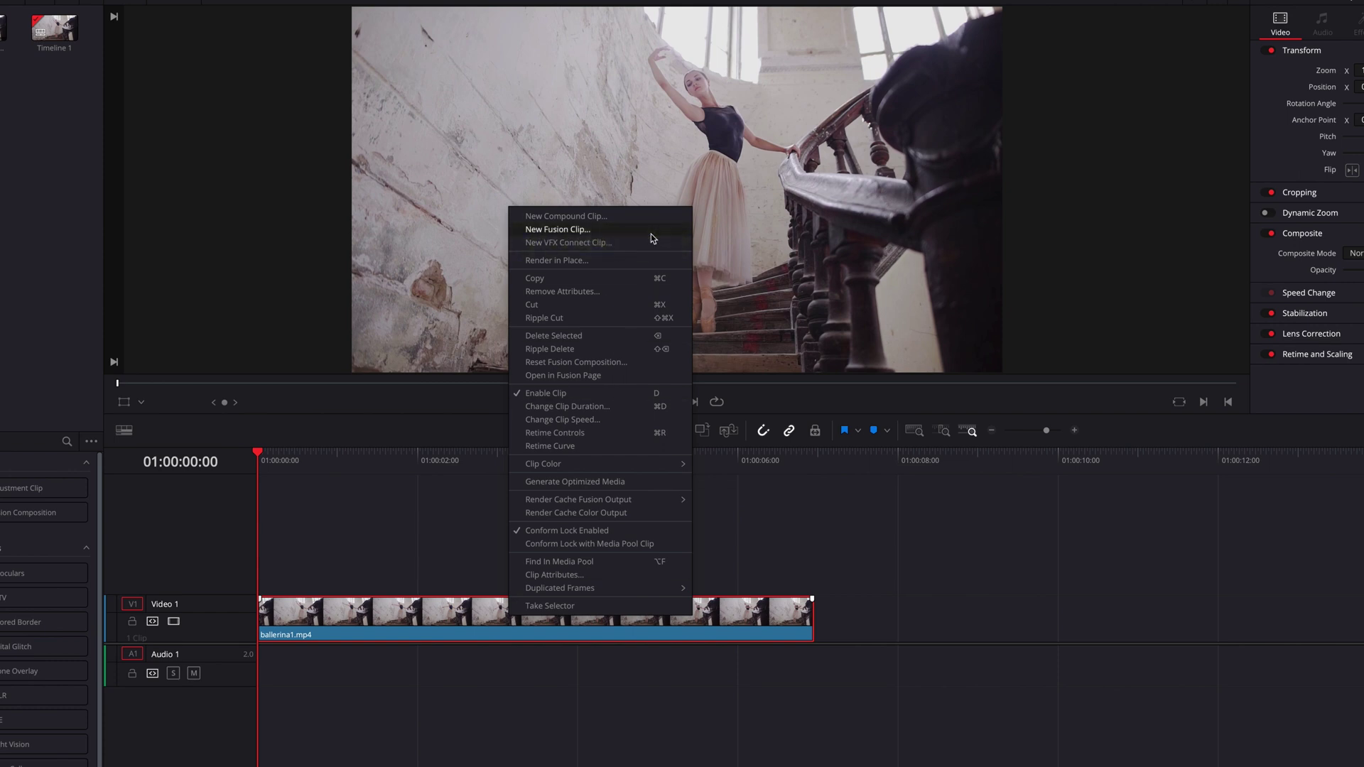
click(651, 234)
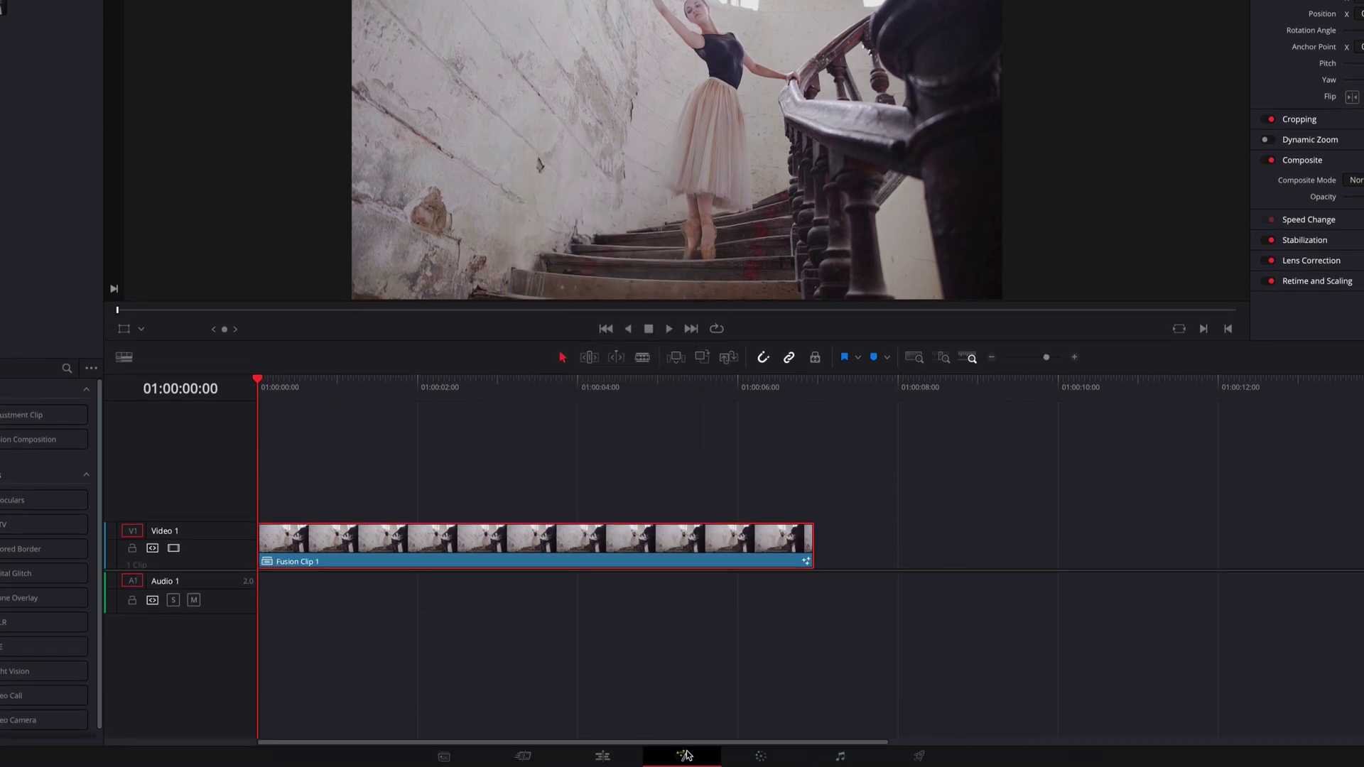
click(684, 756)
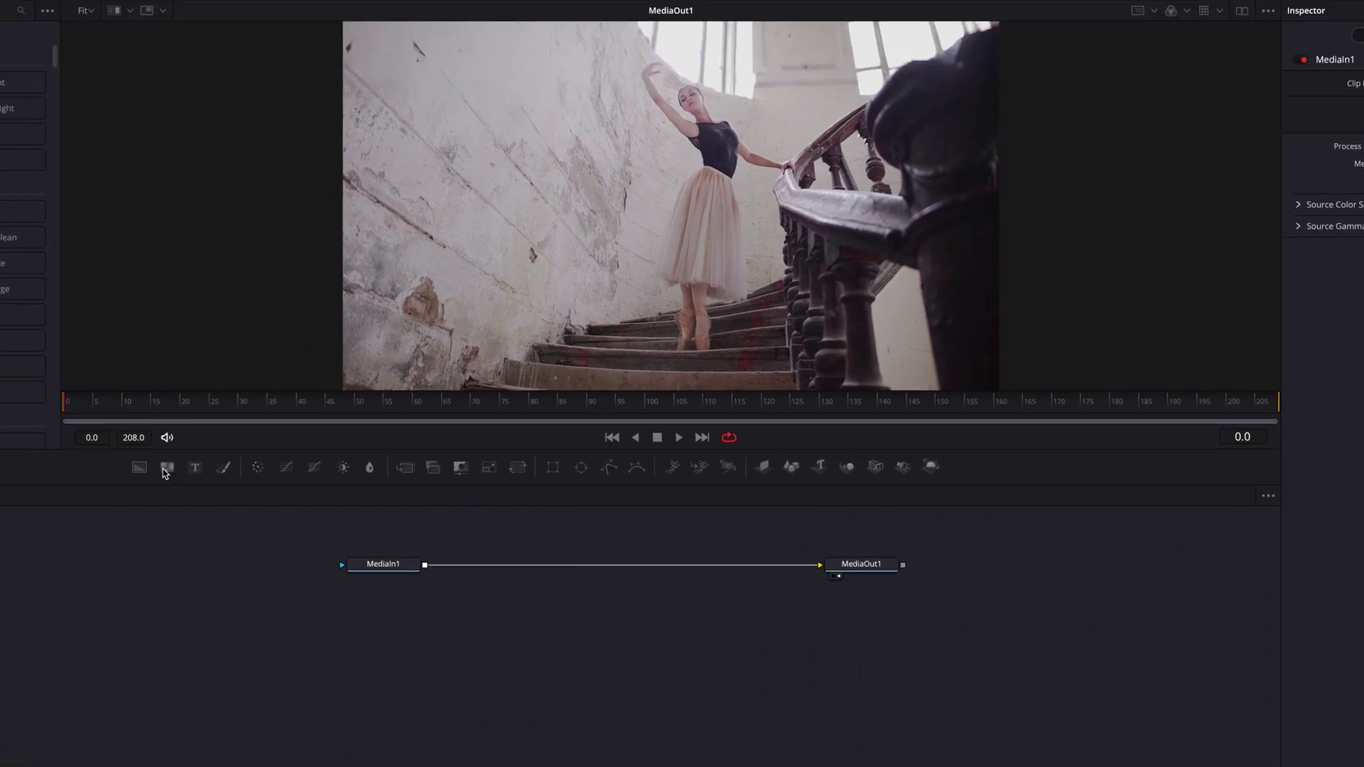
Add a Background node masked by a B-Spline, and remove the automatic polyline animation from the spline.
drag(144, 472, 451, 650)
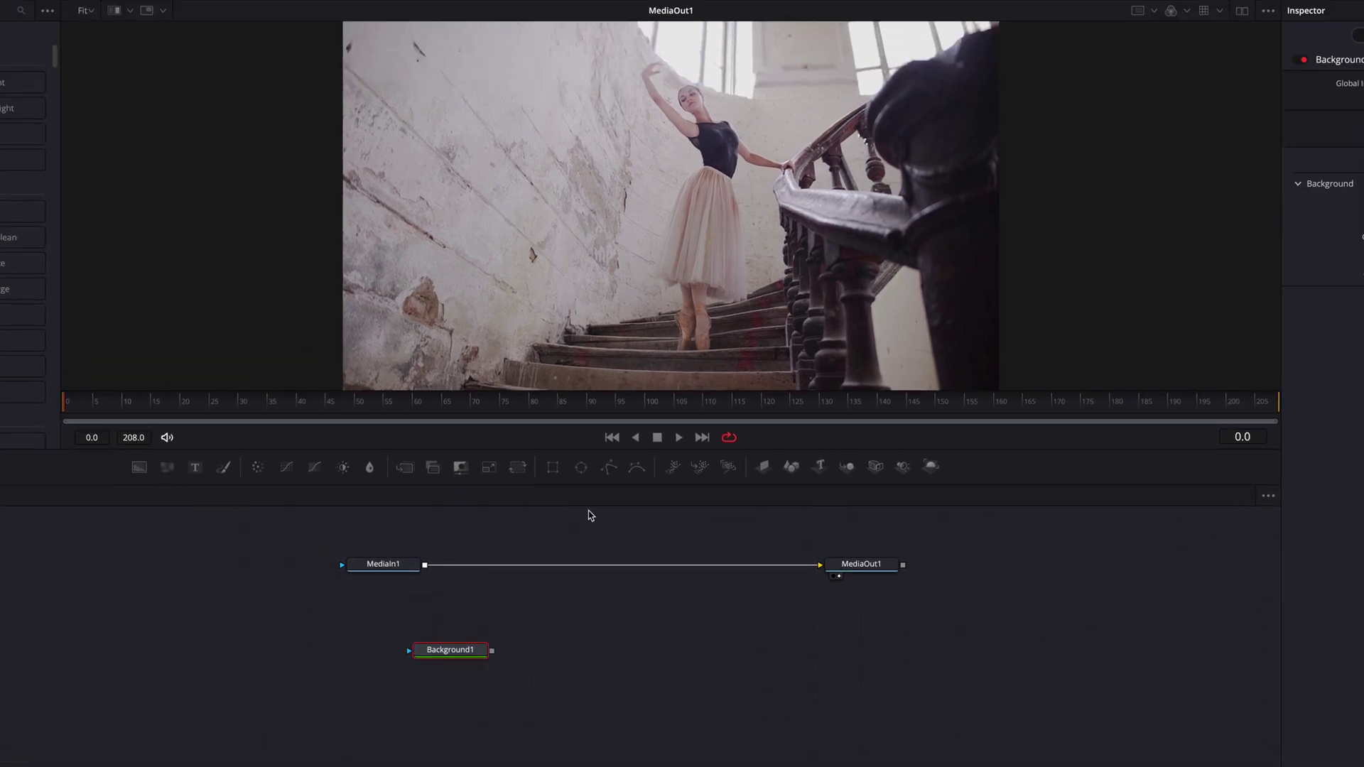
drag(581, 519, 481, 655)
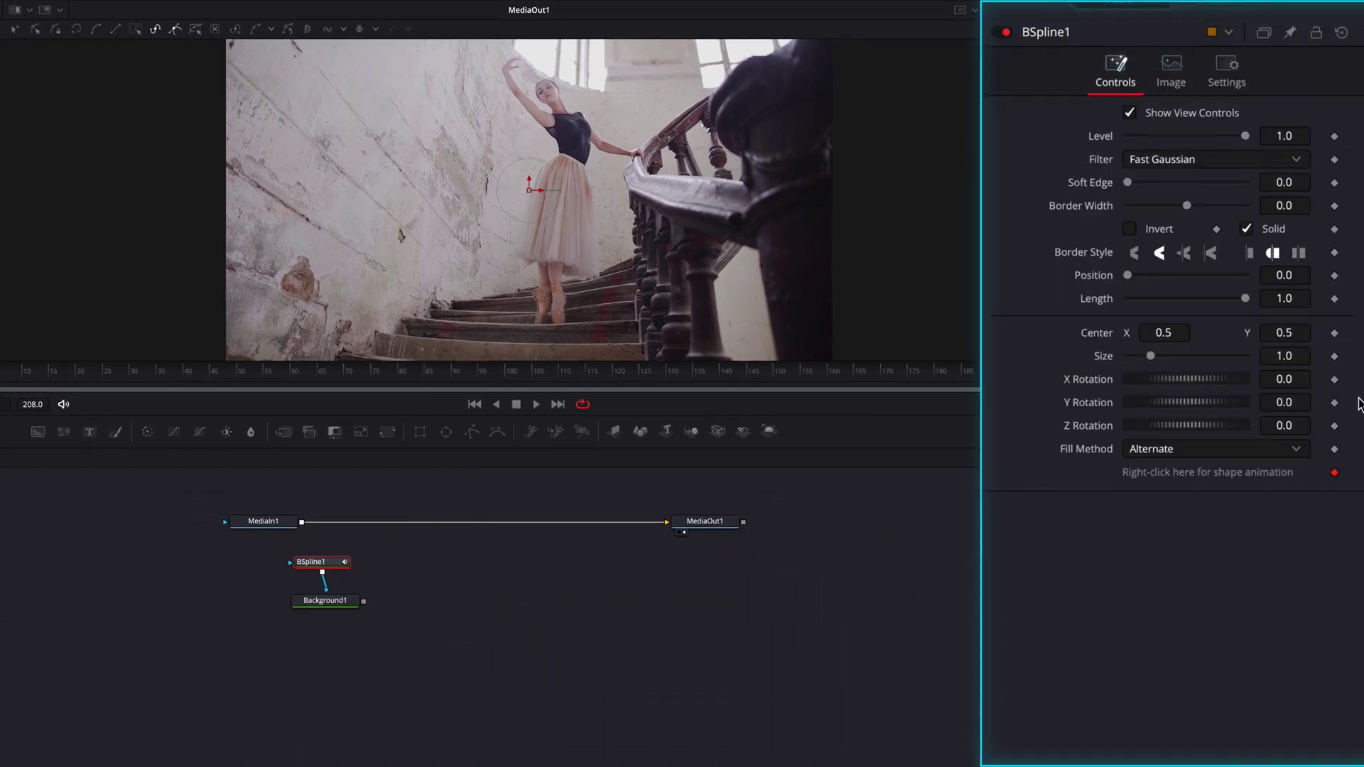
right_click(1248, 476)
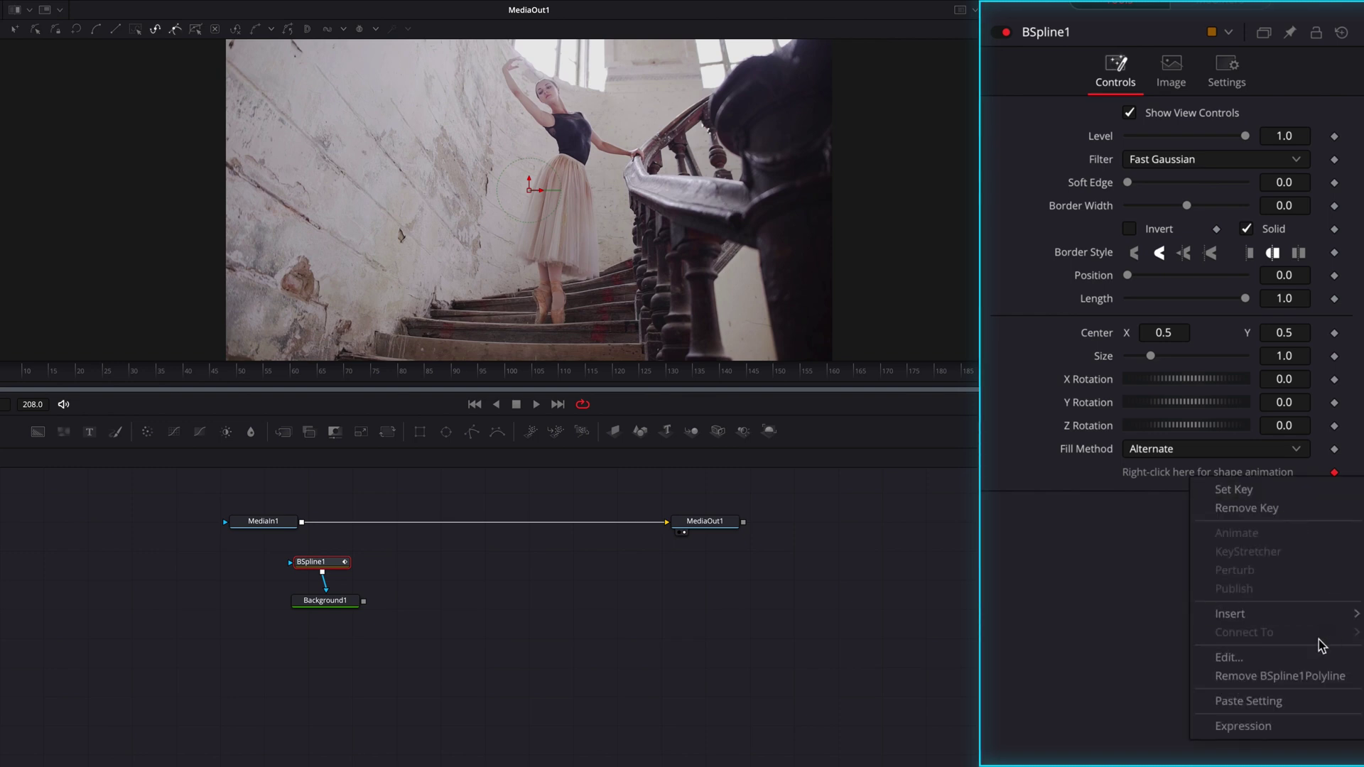
click(1297, 675)
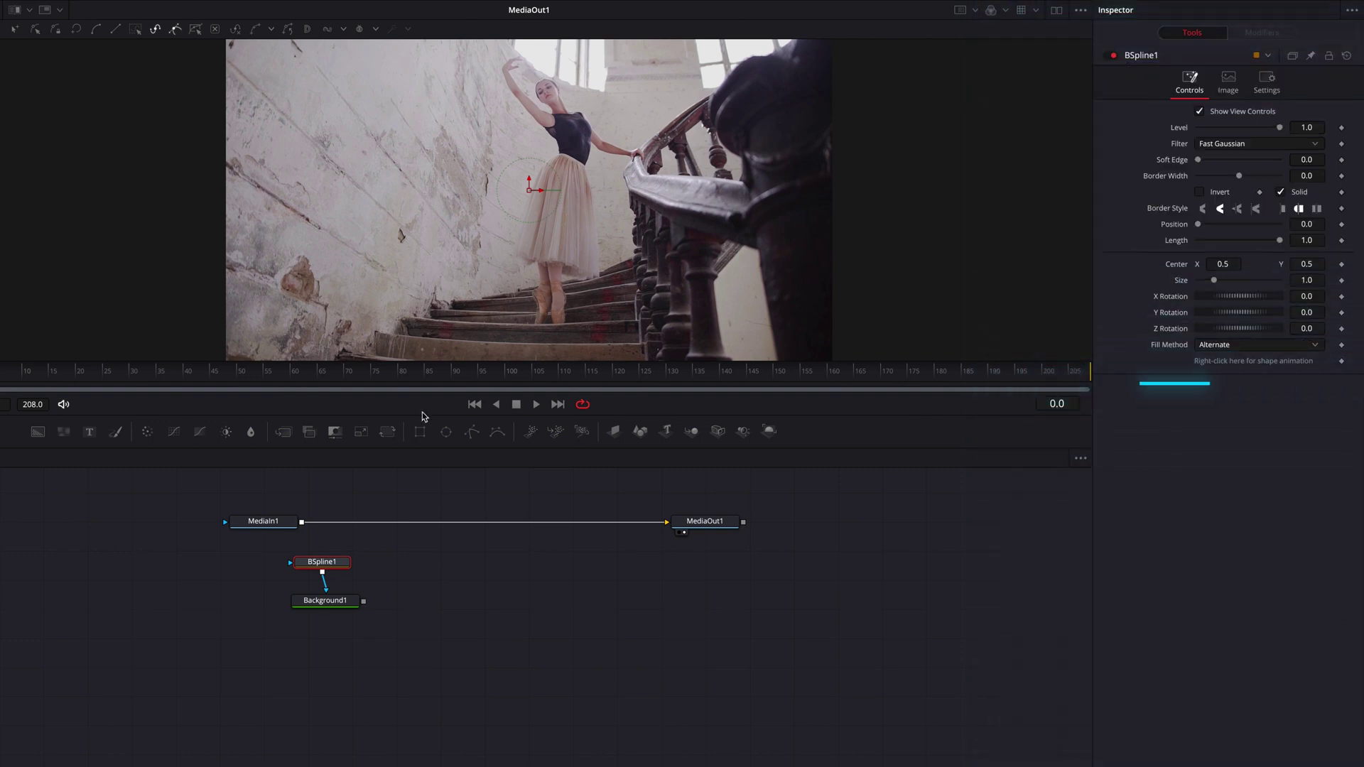
Draw an open B-spline following the dancer's moving hand, from her raised hand around and across to her waist.
drag(173, 375, 119, 375)
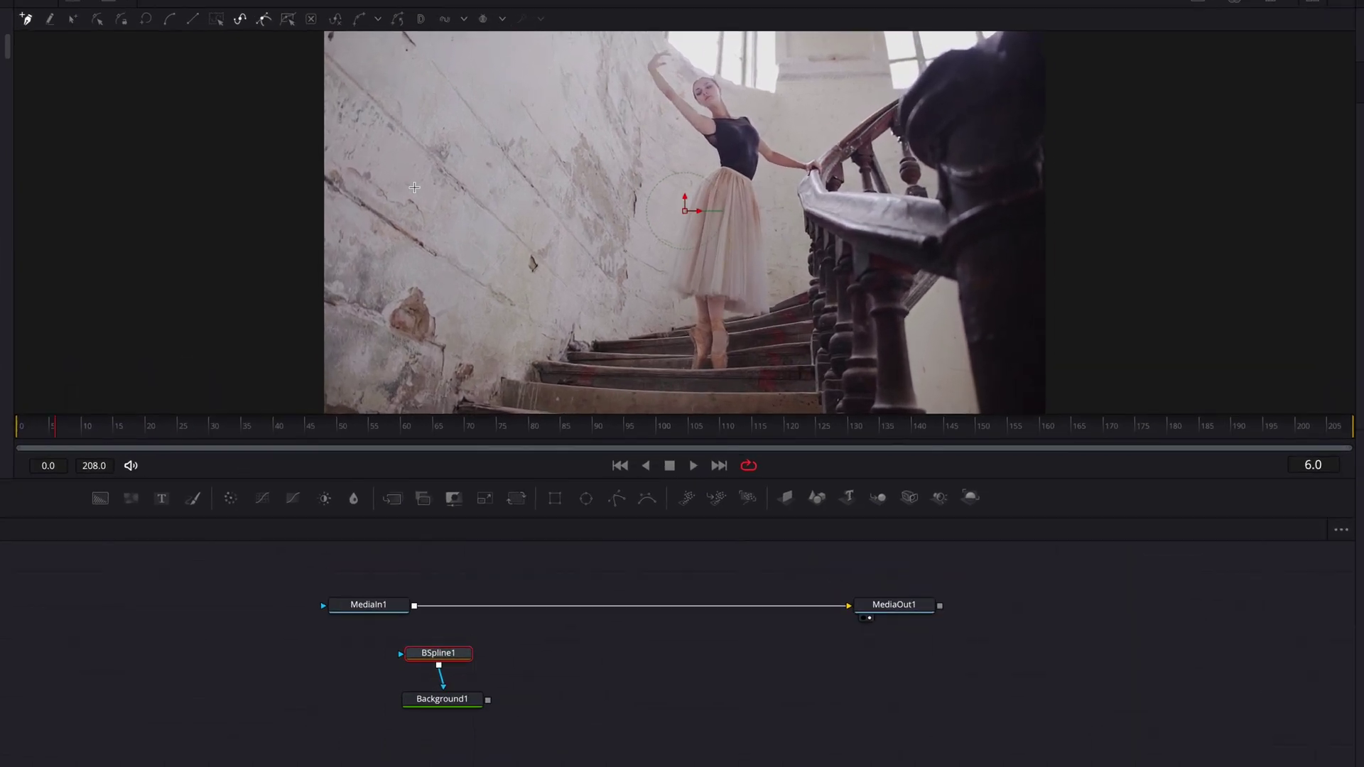
click(640, 53)
drag(170, 427, 203, 427)
click(611, 84)
click(368, 429)
click(600, 140)
click(509, 430)
click(645, 179)
click(709, 173)
click(762, 159)
click(1113, 431)
Check the spline against the hand's movement and nudge its starting point slightly left.
drag(1114, 438, 285, 444)
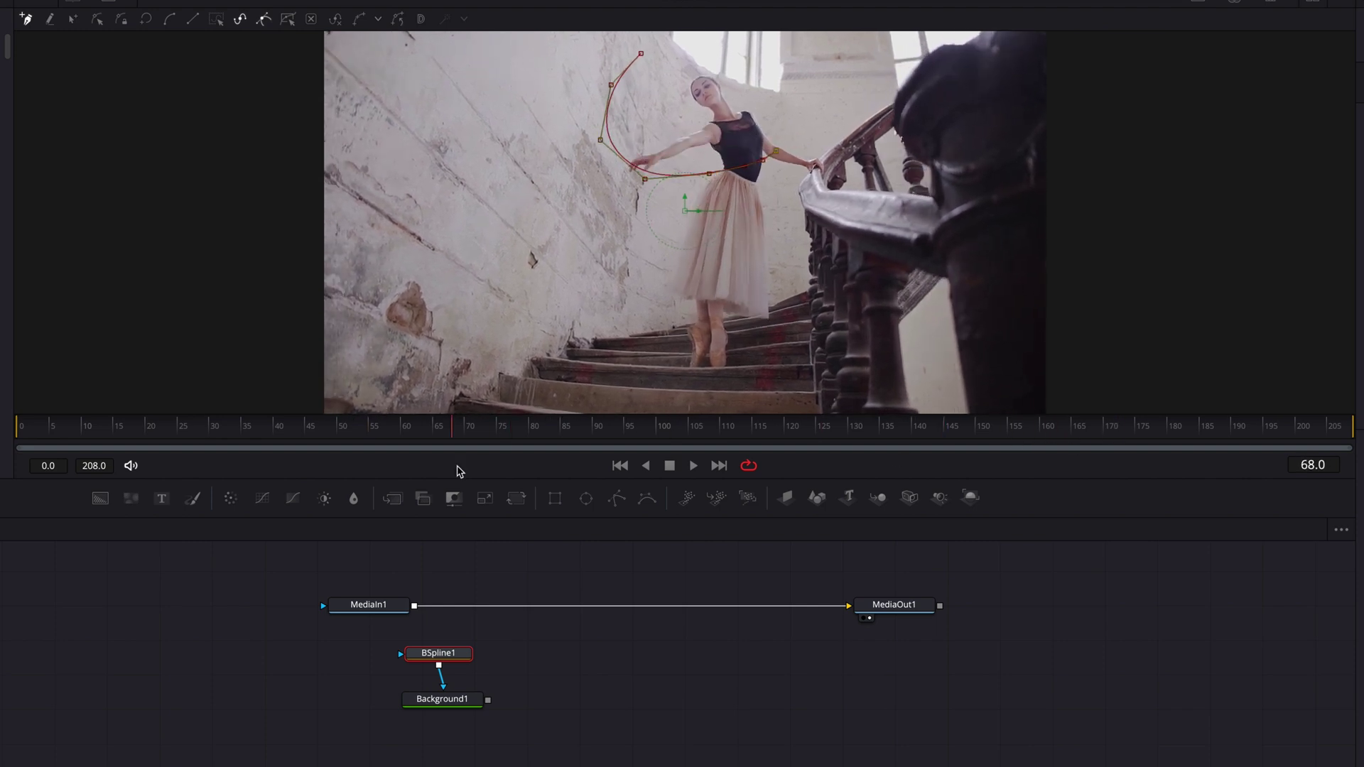
drag(613, 89, 633, 49)
key(Left)
key(Left)
key(Left)
key(Left)
key(Left)
key(Left)
key(Left)
key(Left)
key(Left)
key(Left)
drag(210, 428, 575, 446)
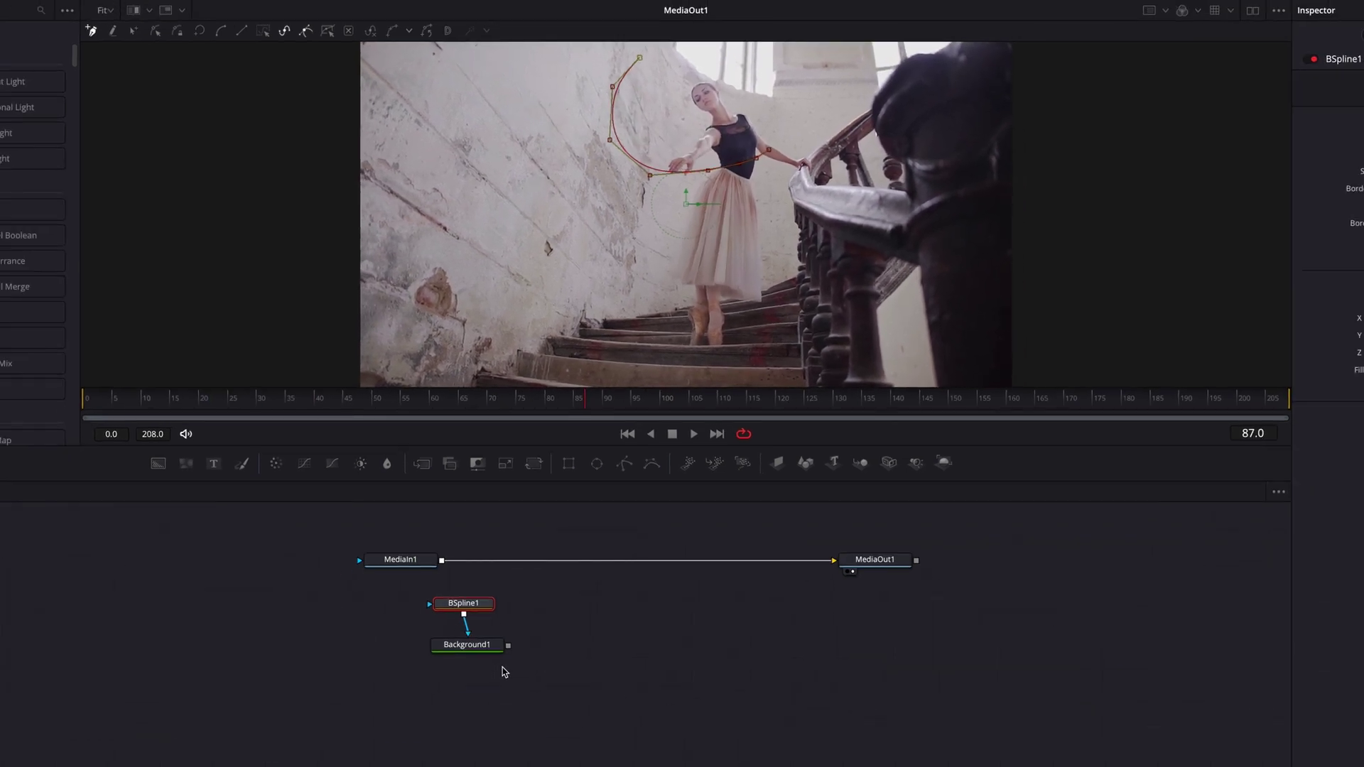
Merge Background1 over MediaIn1 and select BSpline1 for editing.
drag(509, 647, 441, 561)
drag(639, 560, 646, 566)
click(482, 603)
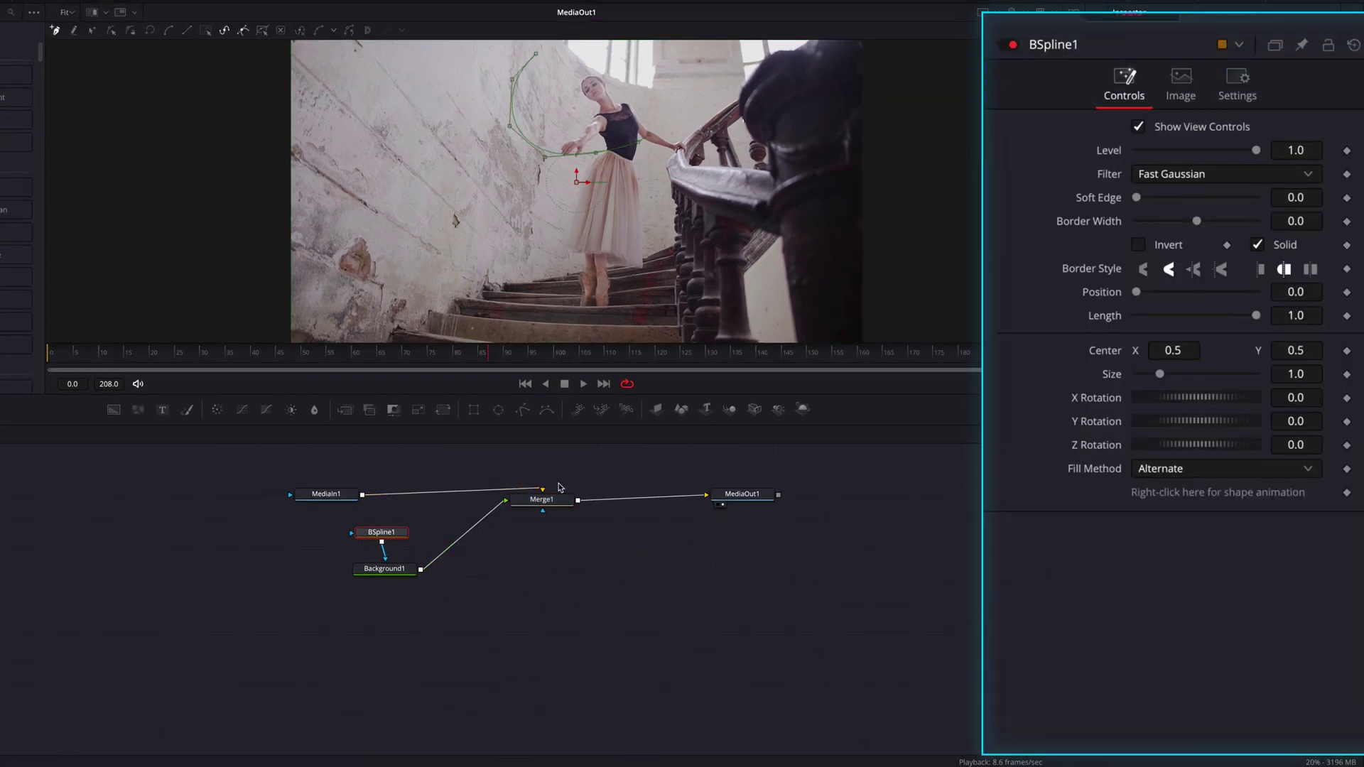
Set BSpline1's border width to 0.0073 and length to 0.377, testing the Position value and returning it to 0.0.
drag(1297, 222, 1313, 222)
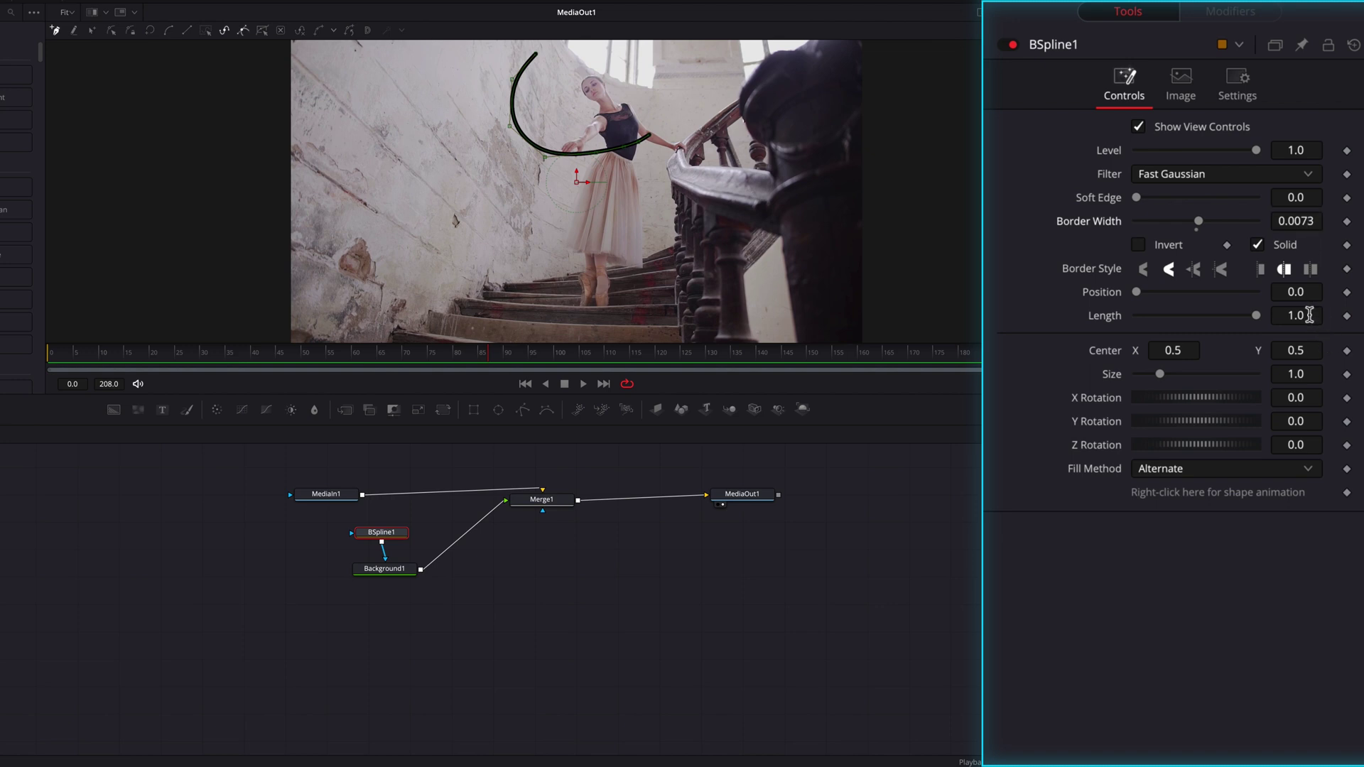
drag(1257, 316, 1182, 316)
drag(1305, 315, 1303, 315)
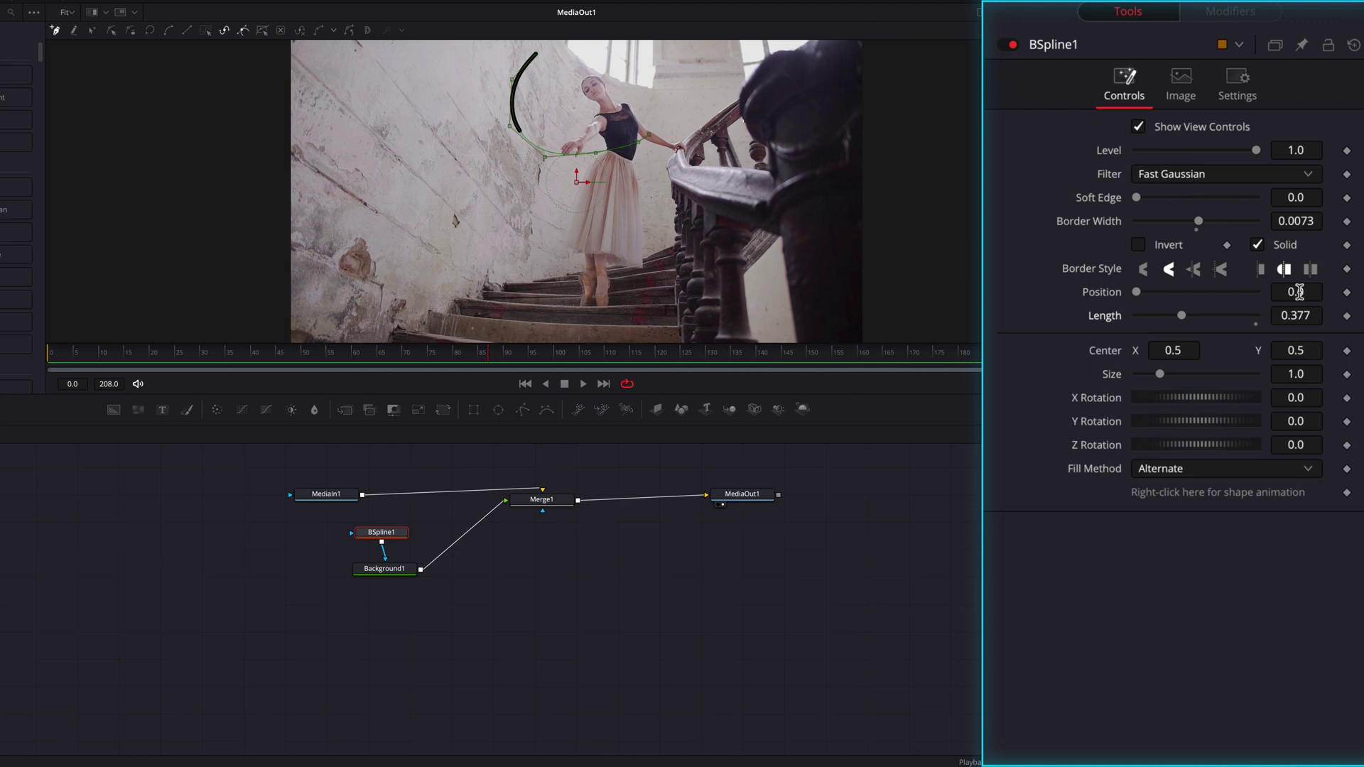
drag(1293, 292, 1314, 292)
drag(1315, 215, 1309, 215)
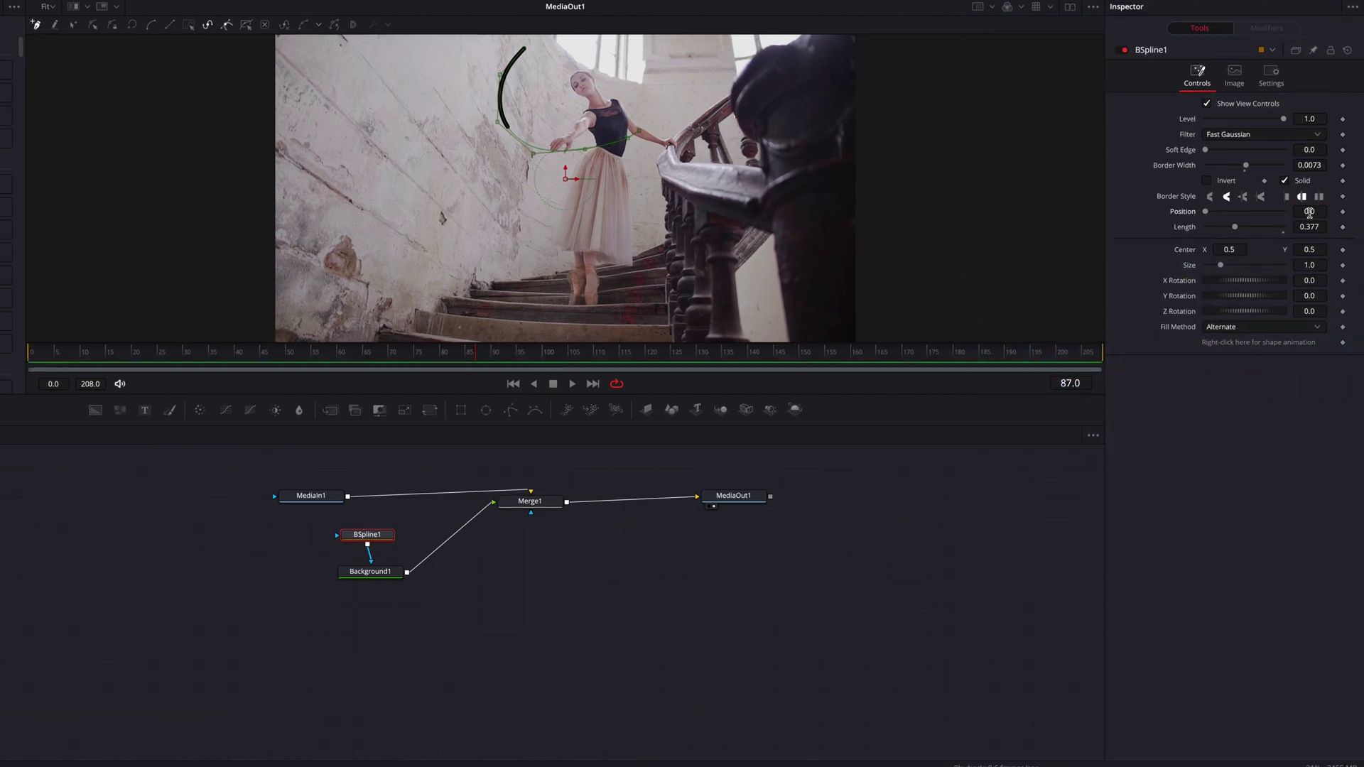
Add a Position keyframe to BSpline1 at frame 23, entering -1.0 and fine-tuning the value.
click(126, 355)
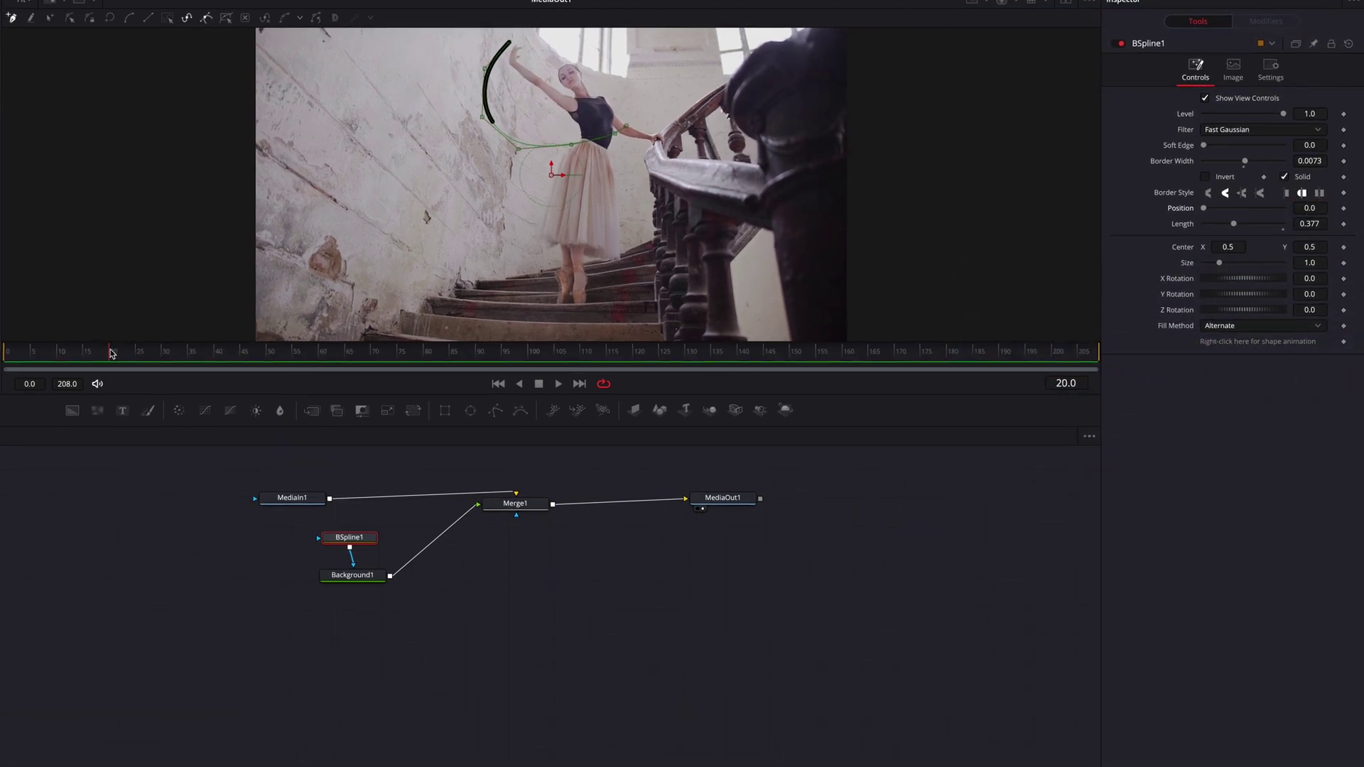
click(1343, 209)
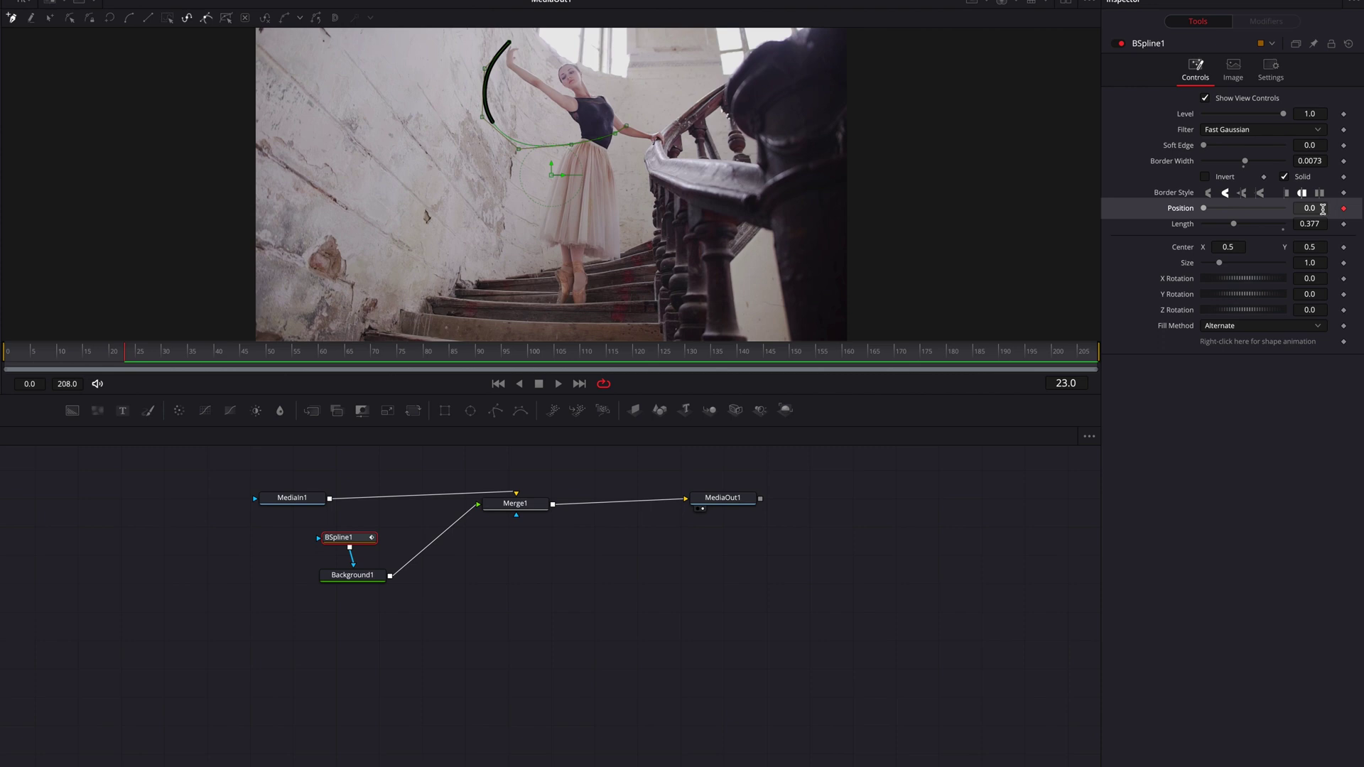
text(-1)
key(Tab)
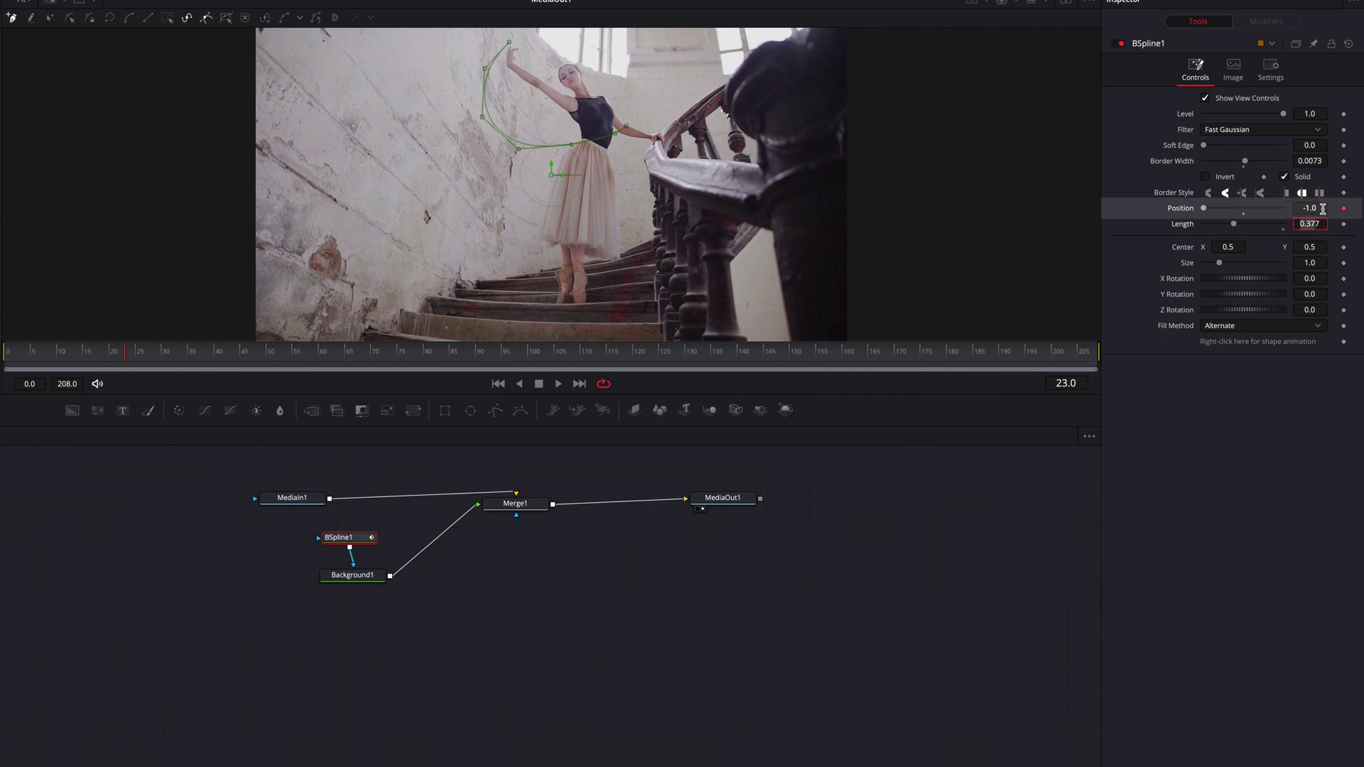
click(1249, 424)
drag(1307, 209, 1314, 208)
Keyframe the stroke's Position to follow the hand near frame 55, at 0.2 on frame 82 and 0.52 on frame 132.
drag(156, 359, 292, 361)
drag(1311, 208, 1340, 208)
drag(416, 356, 433, 355)
drag(1308, 208, 1327, 208)
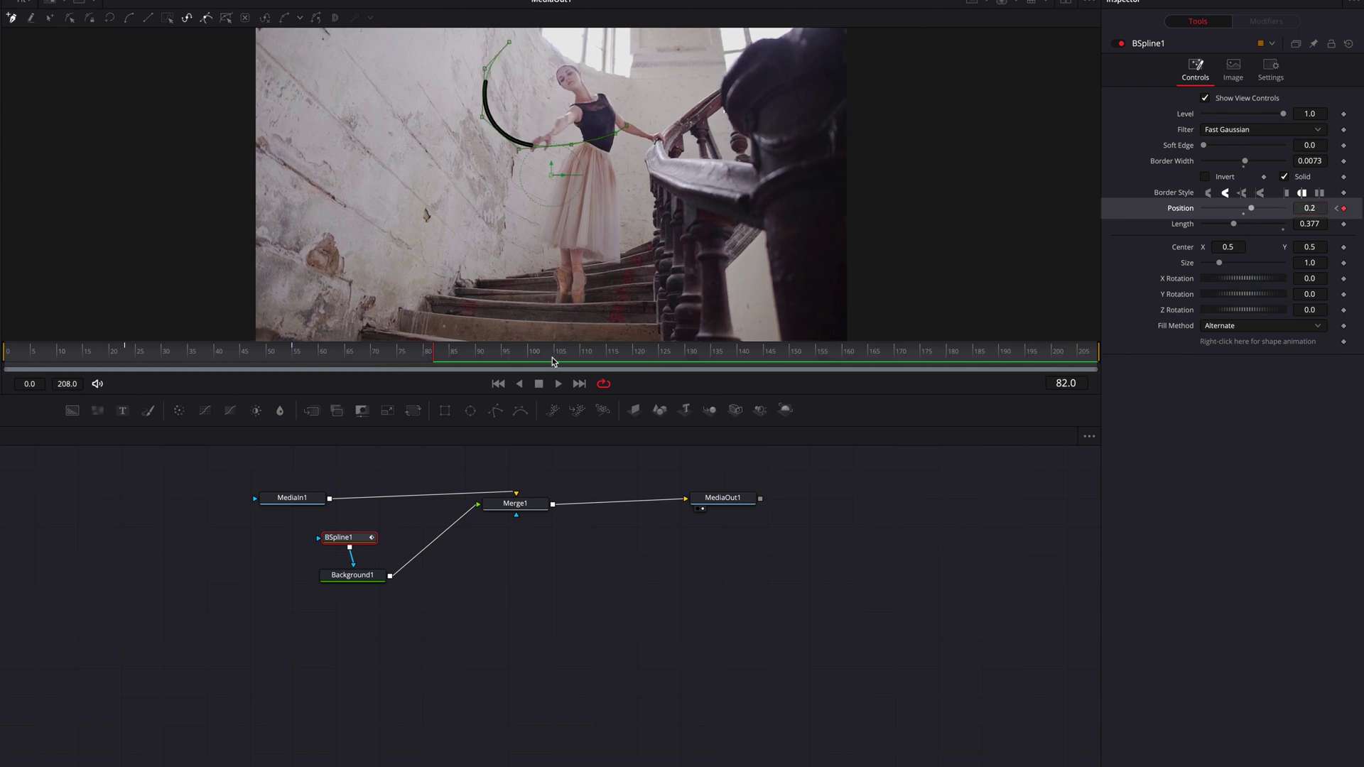
drag(591, 353, 695, 355)
drag(1309, 208, 1343, 208)
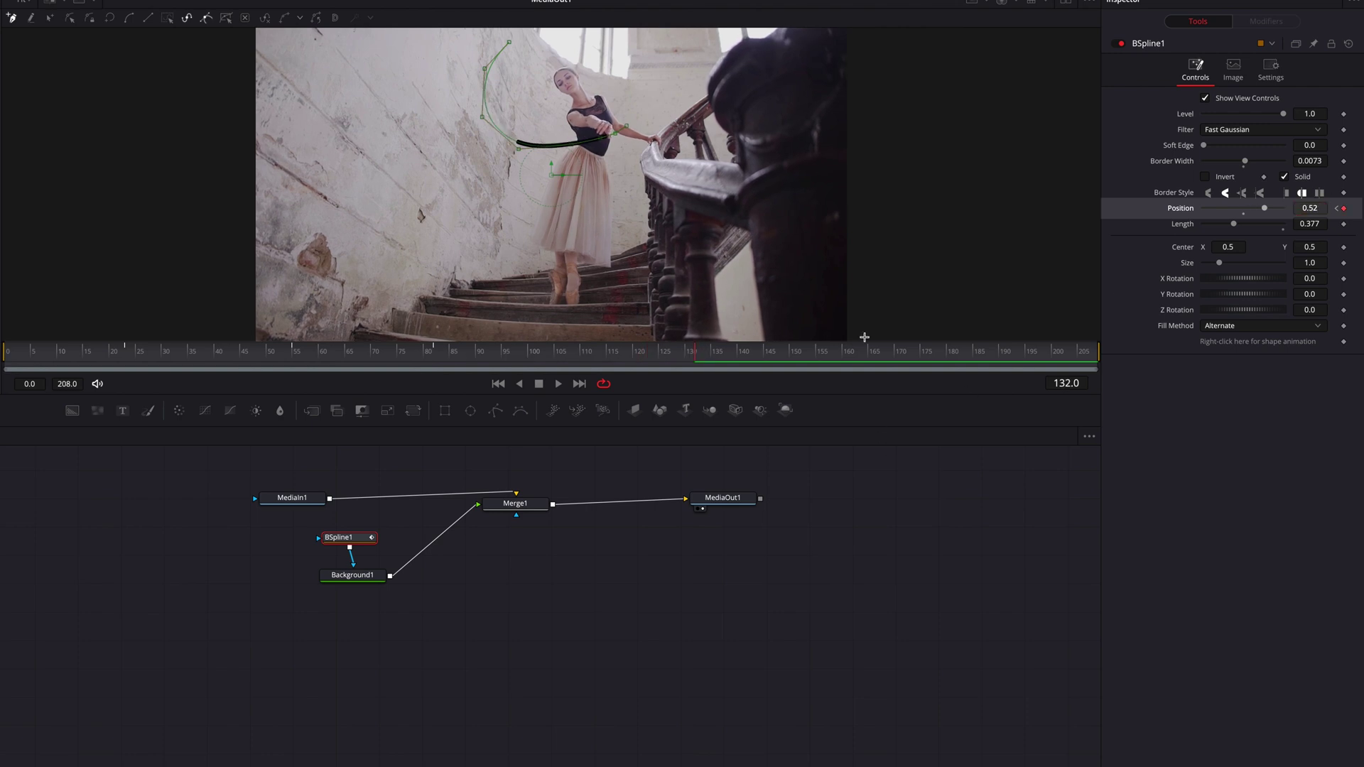
Keyframe the stroke's Position at 1.01 on frame 160 so it runs off the end of the path.
drag(807, 358, 842, 359)
click(1316, 205)
text(0.991)
key(Return)
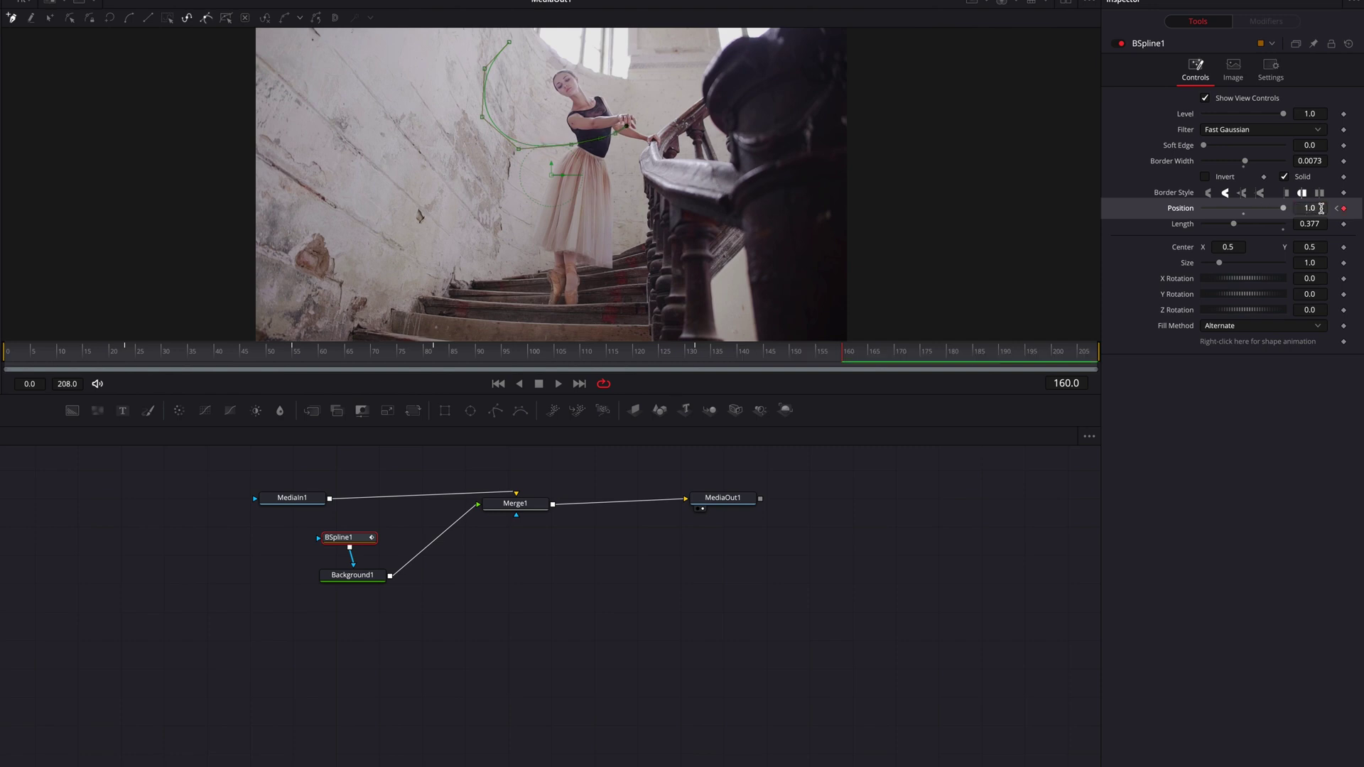
text(1.01)
key(Return)
Play back the stroke animation from frame 23 to check that it follows the hand.
click(122, 352)
key(space)
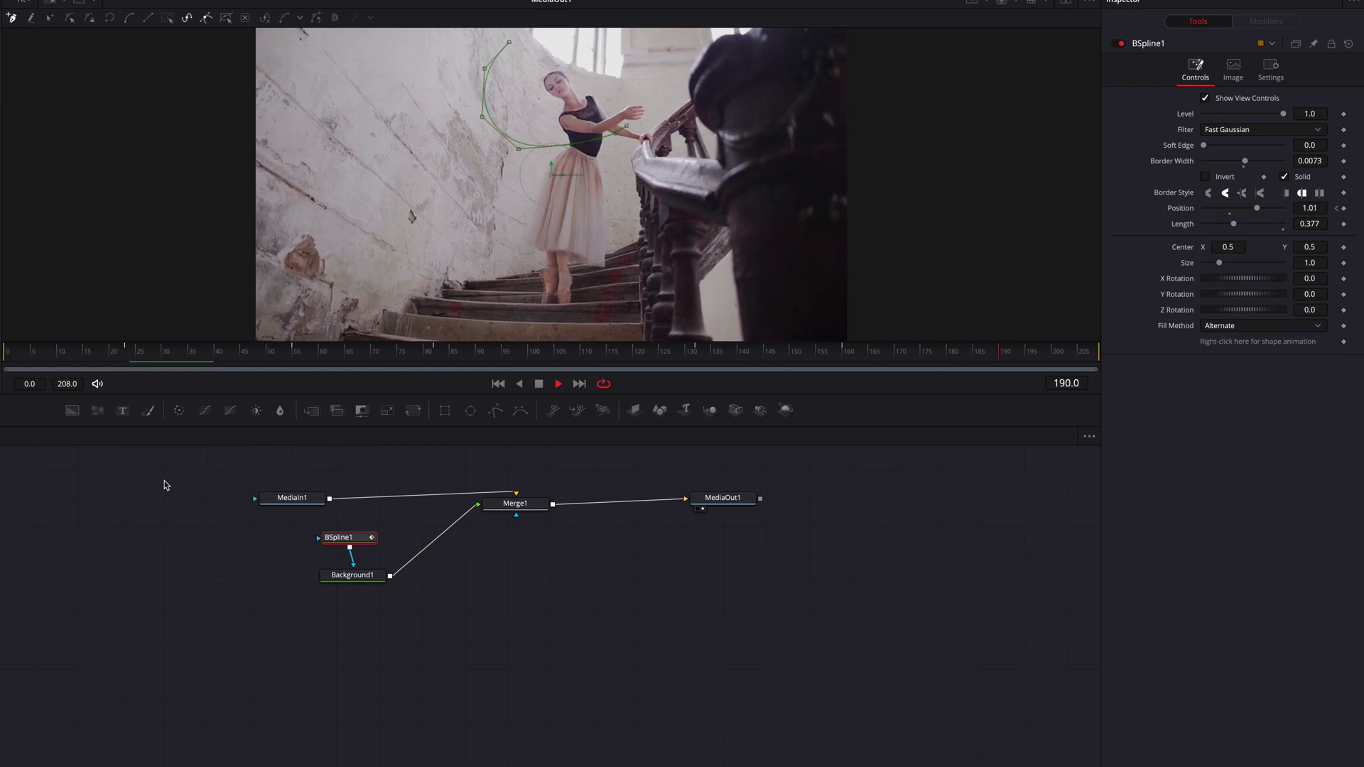
key(space)
key(space)
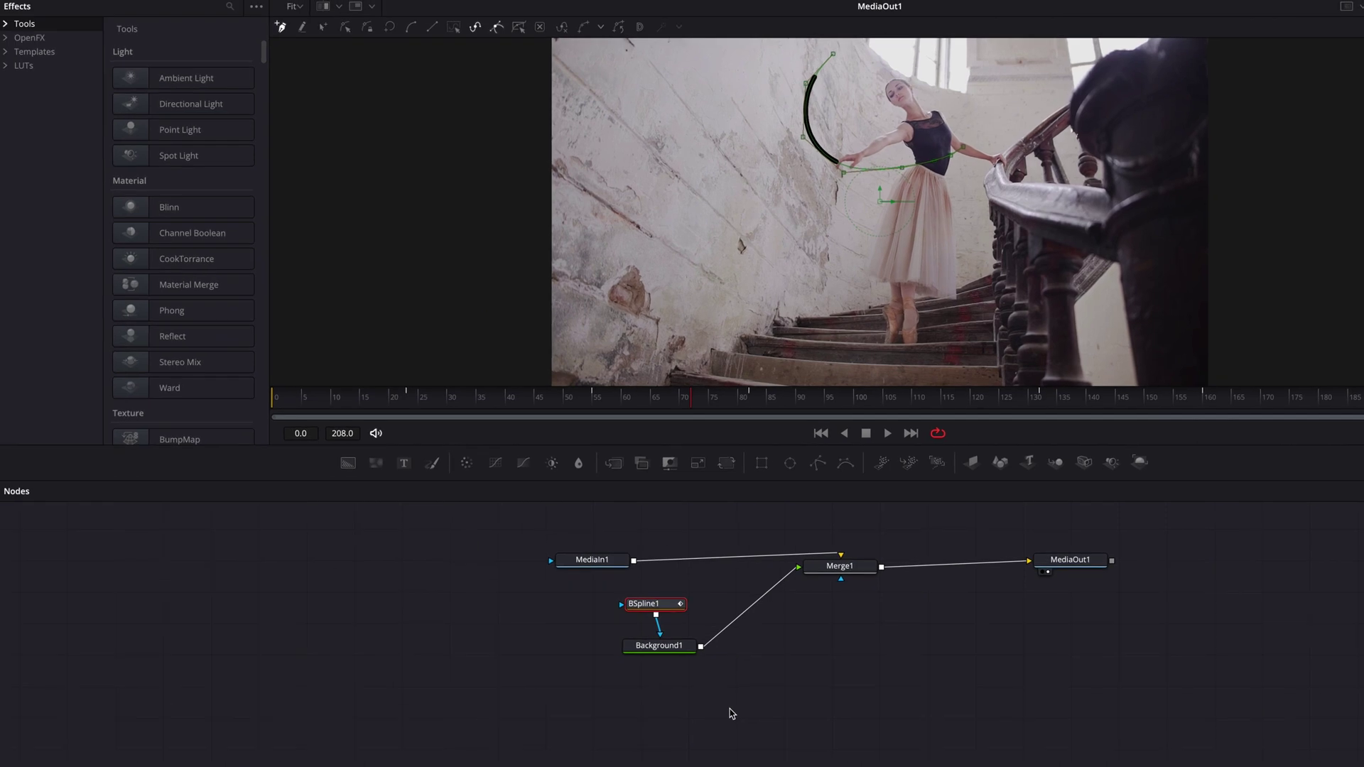
Add a pEmitter node and a connected pRender node from the particle tools.
click(5, 26)
click(44, 289)
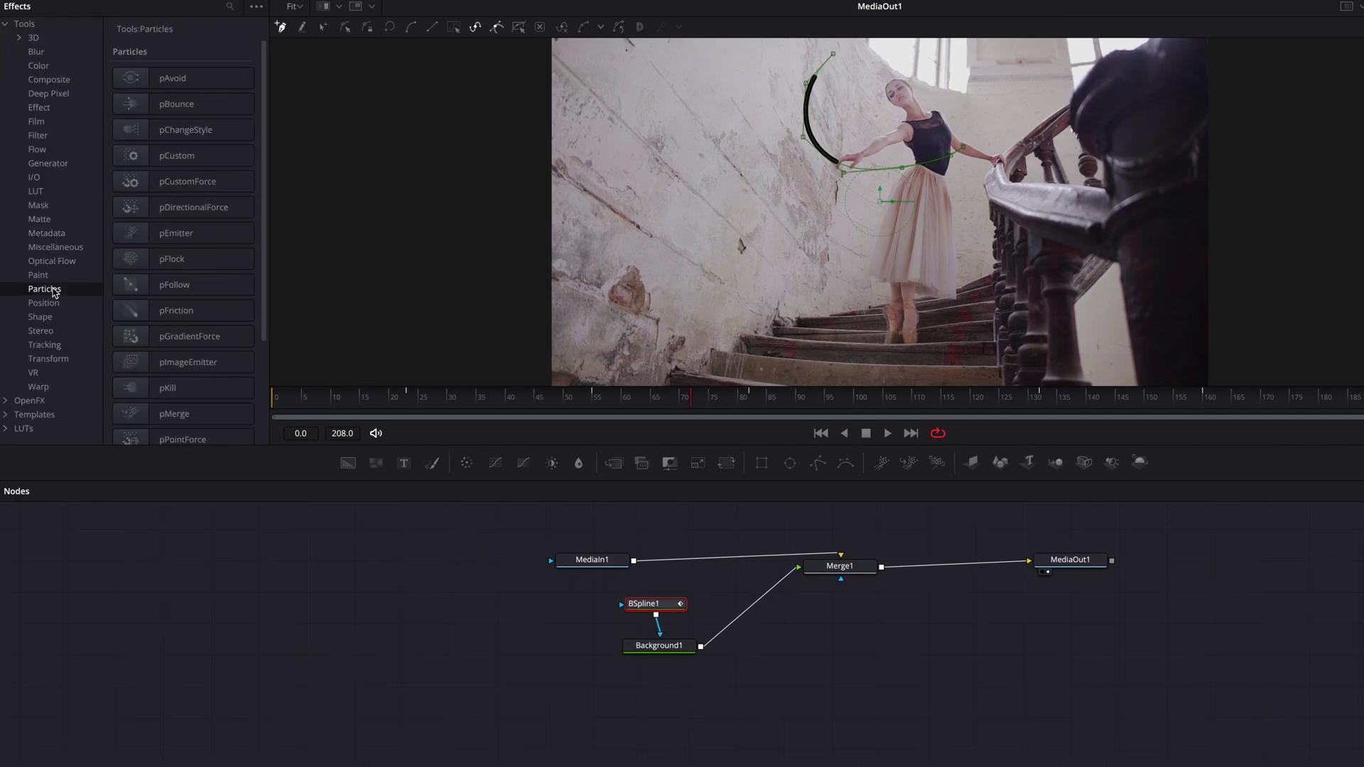
click(201, 245)
scroll(199, 341, down, 3)
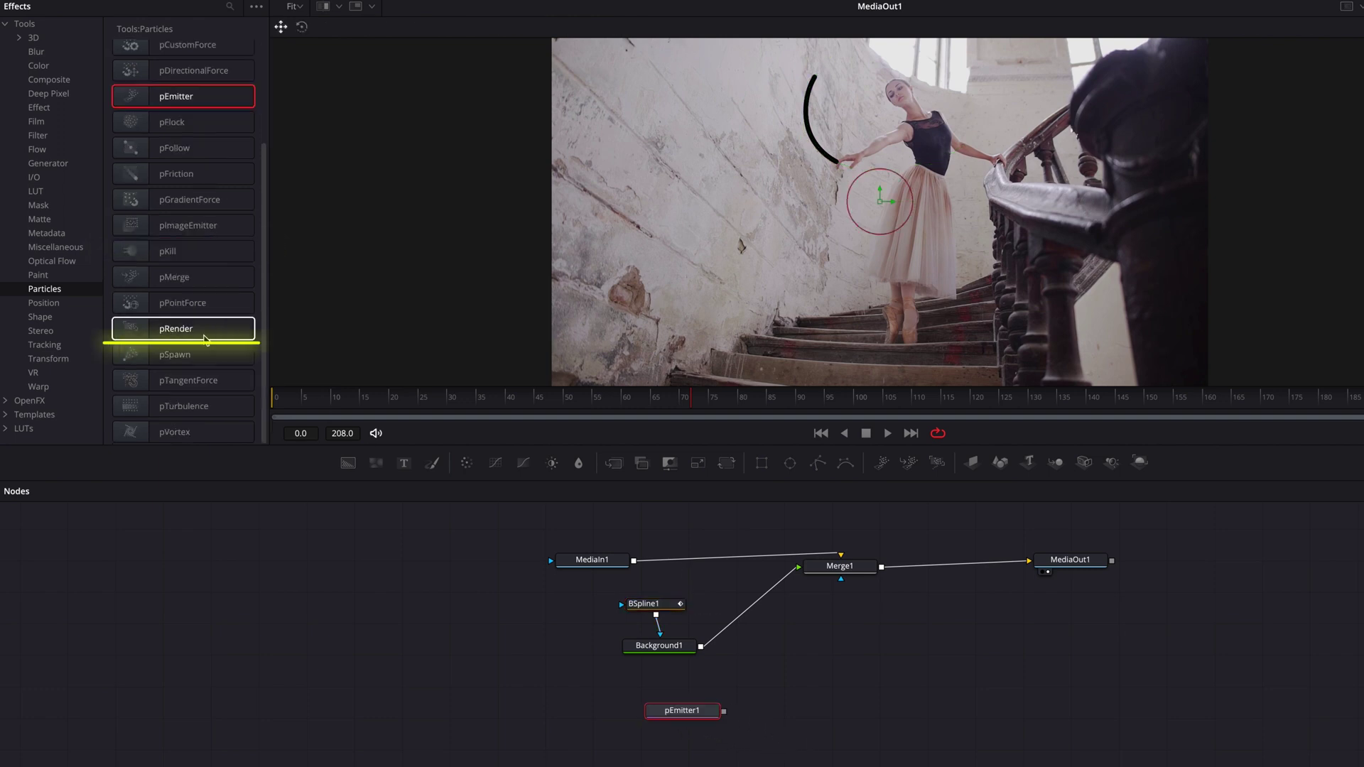
click(205, 330)
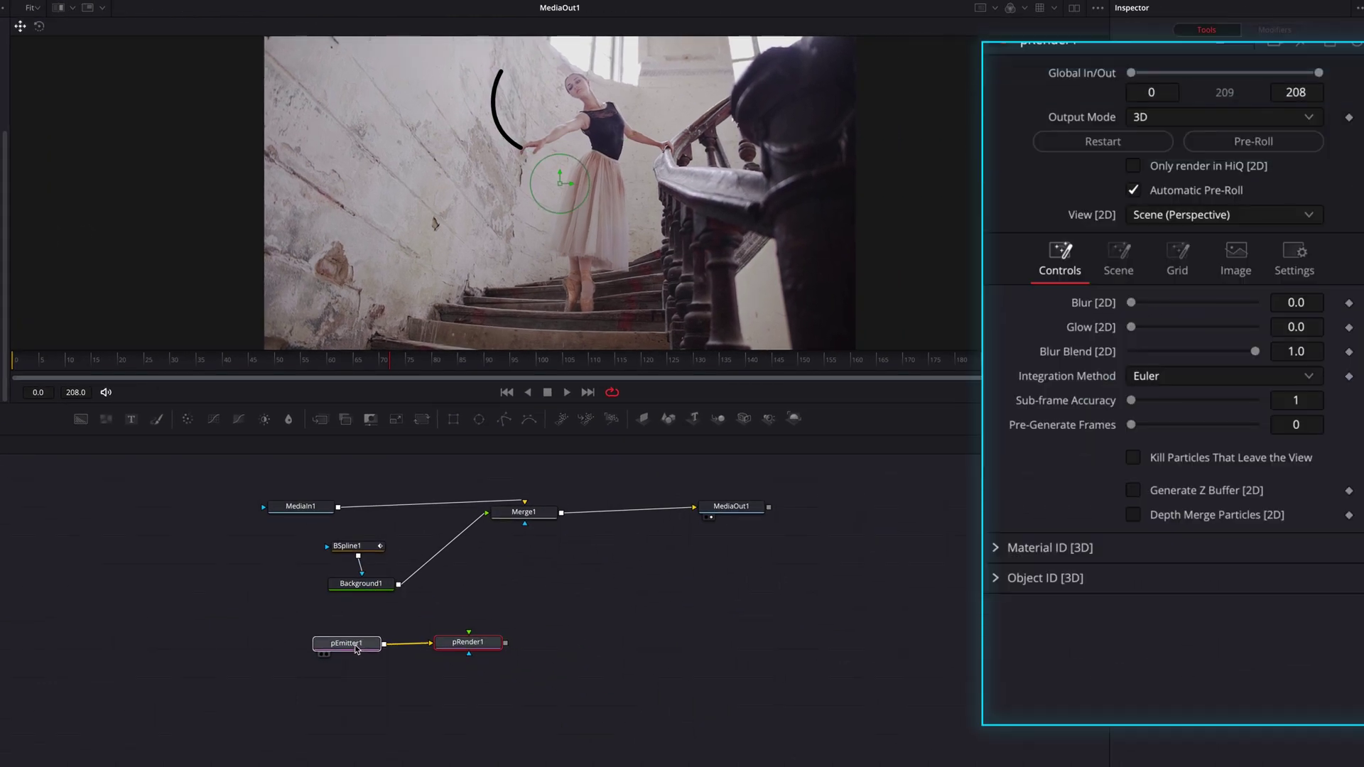
Set pEmitter1's region to Bitmap and feed Background1 into it as the region bitmap.
click(357, 649)
click(1236, 87)
click(1258, 149)
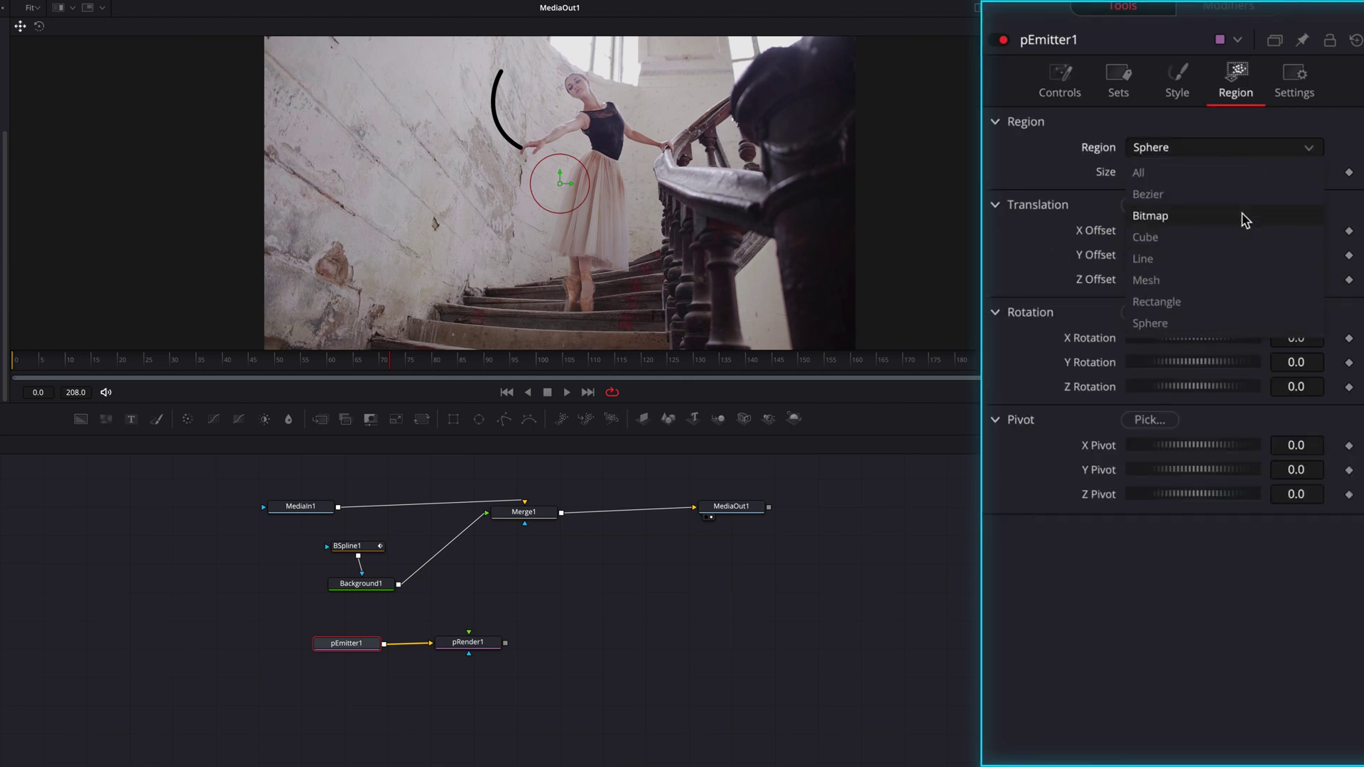
click(1244, 219)
drag(475, 519, 346, 645)
Connect pRender1 to Merge1's foreground and show an enlarged view of pRender1's output.
drag(506, 626, 524, 513)
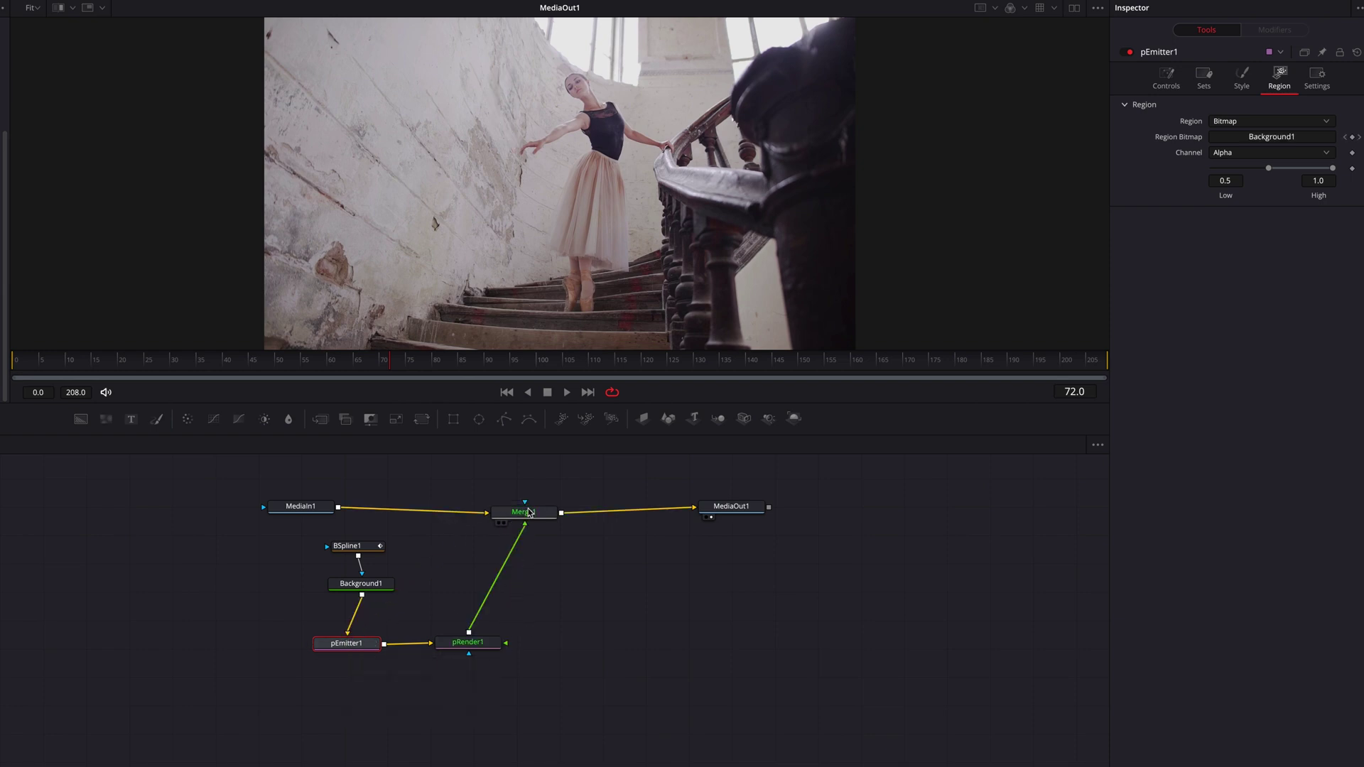
click(482, 647)
key(1)
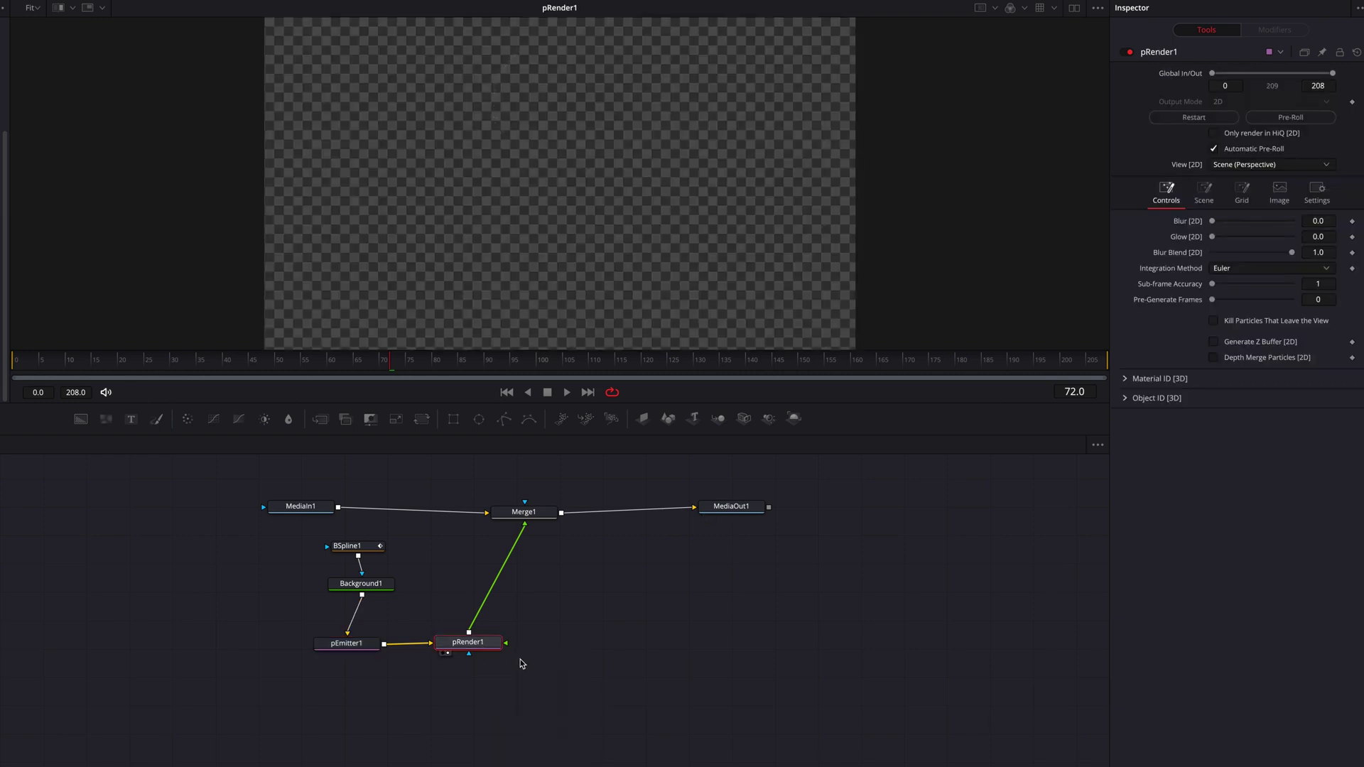
scroll(526, 96, up, 3)
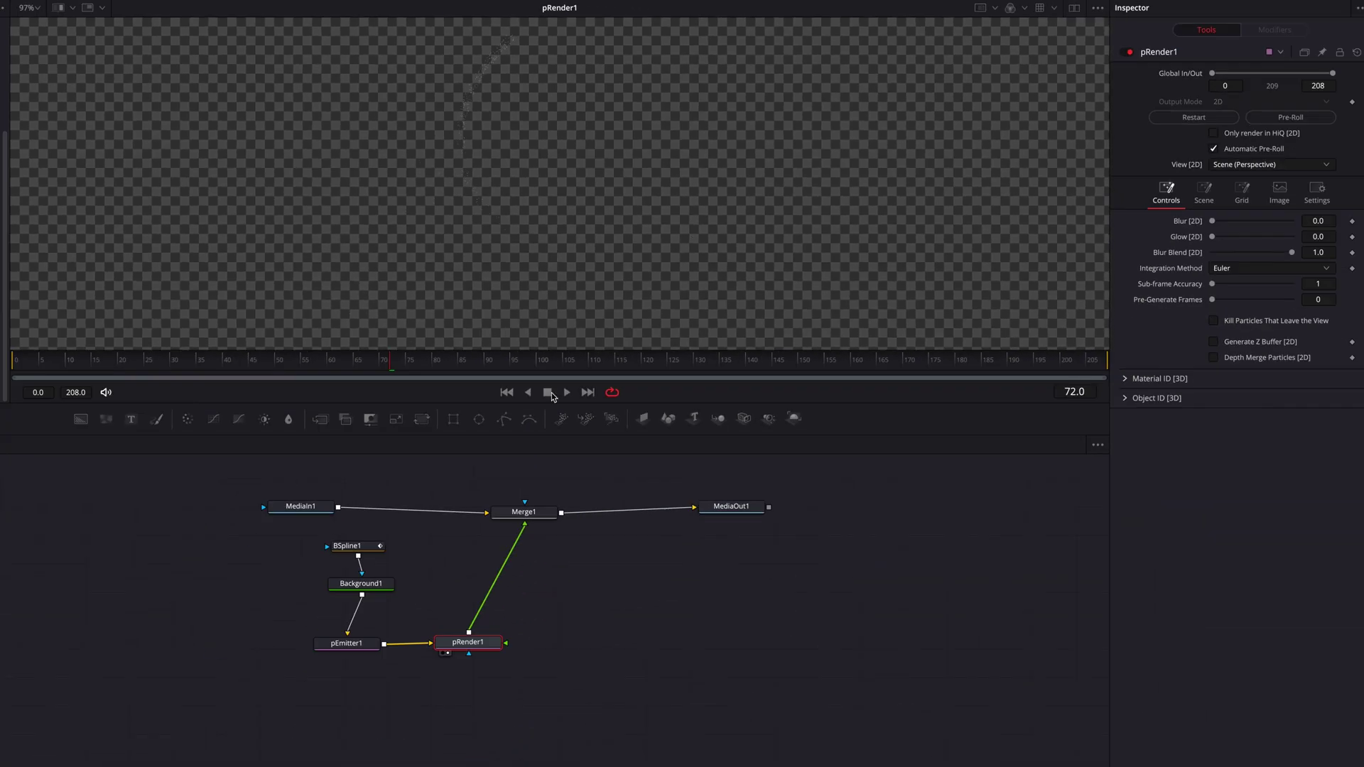
Set pEmitter1's particle style to Blob with size 0.5 and size variance 0.126.
click(350, 644)
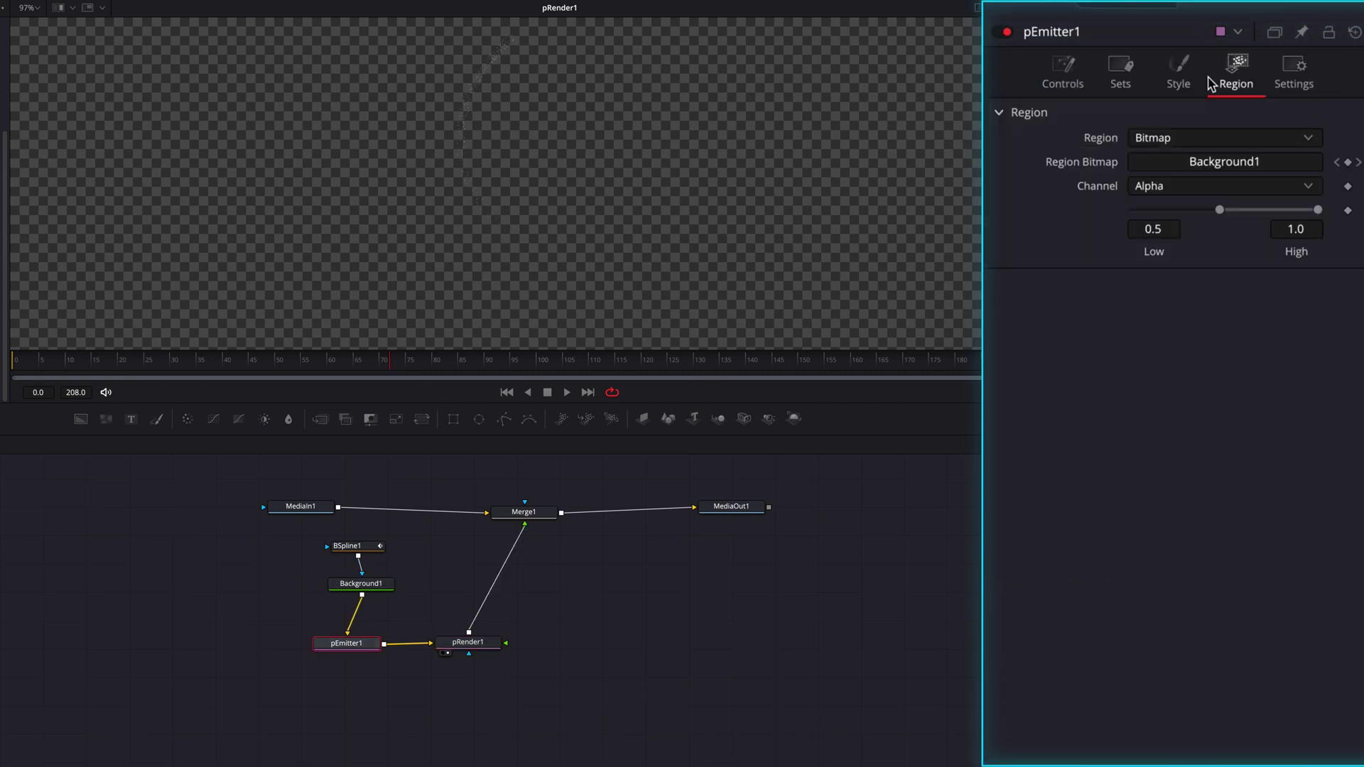
click(1178, 80)
click(1190, 142)
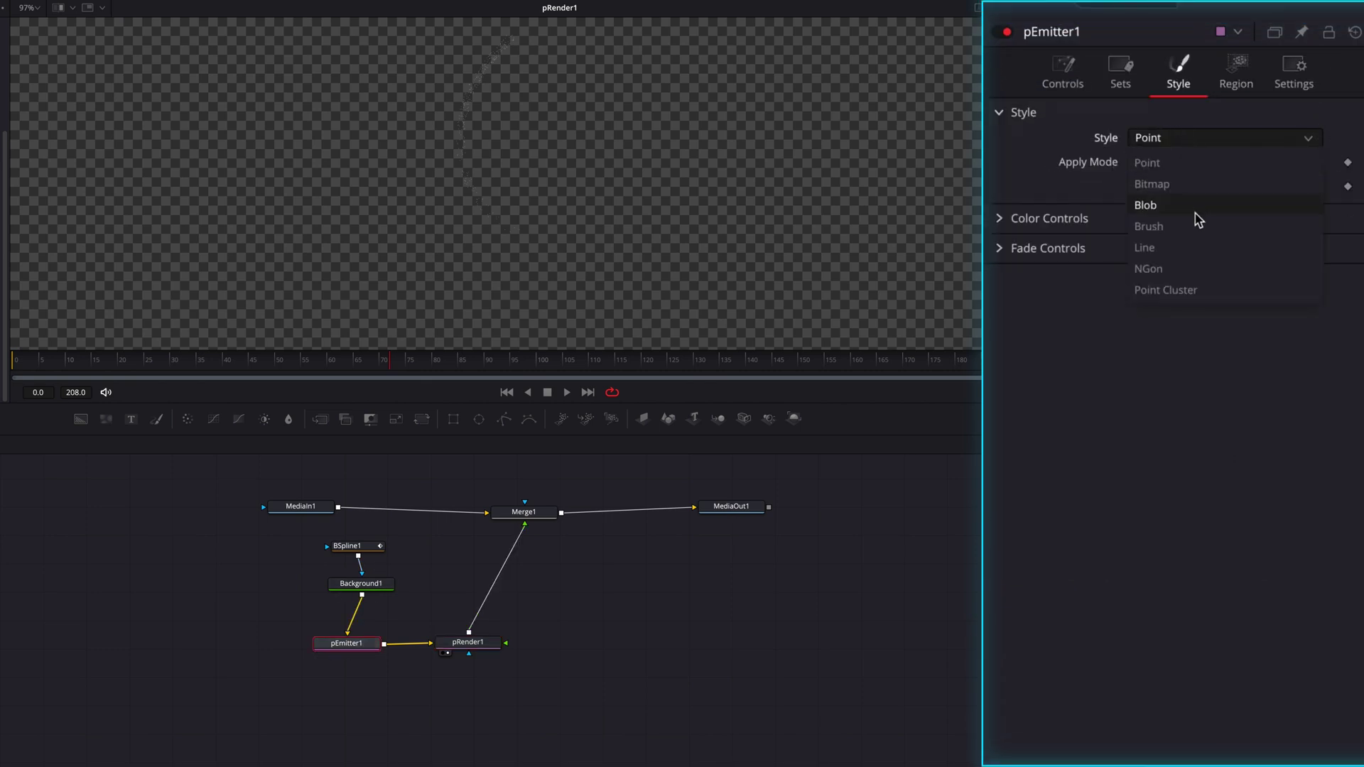
click(1145, 205)
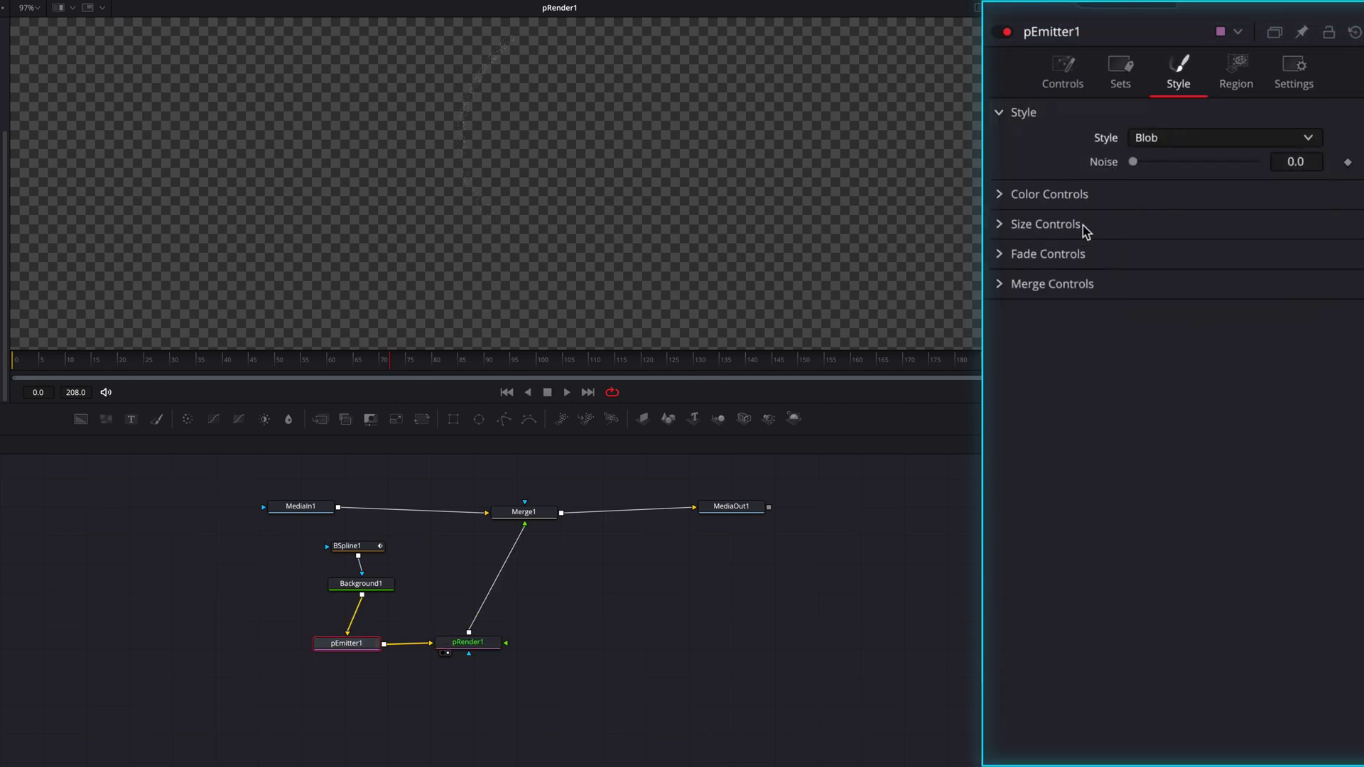
click(999, 224)
drag(1156, 250, 1309, 265)
drag(1134, 275, 1163, 276)
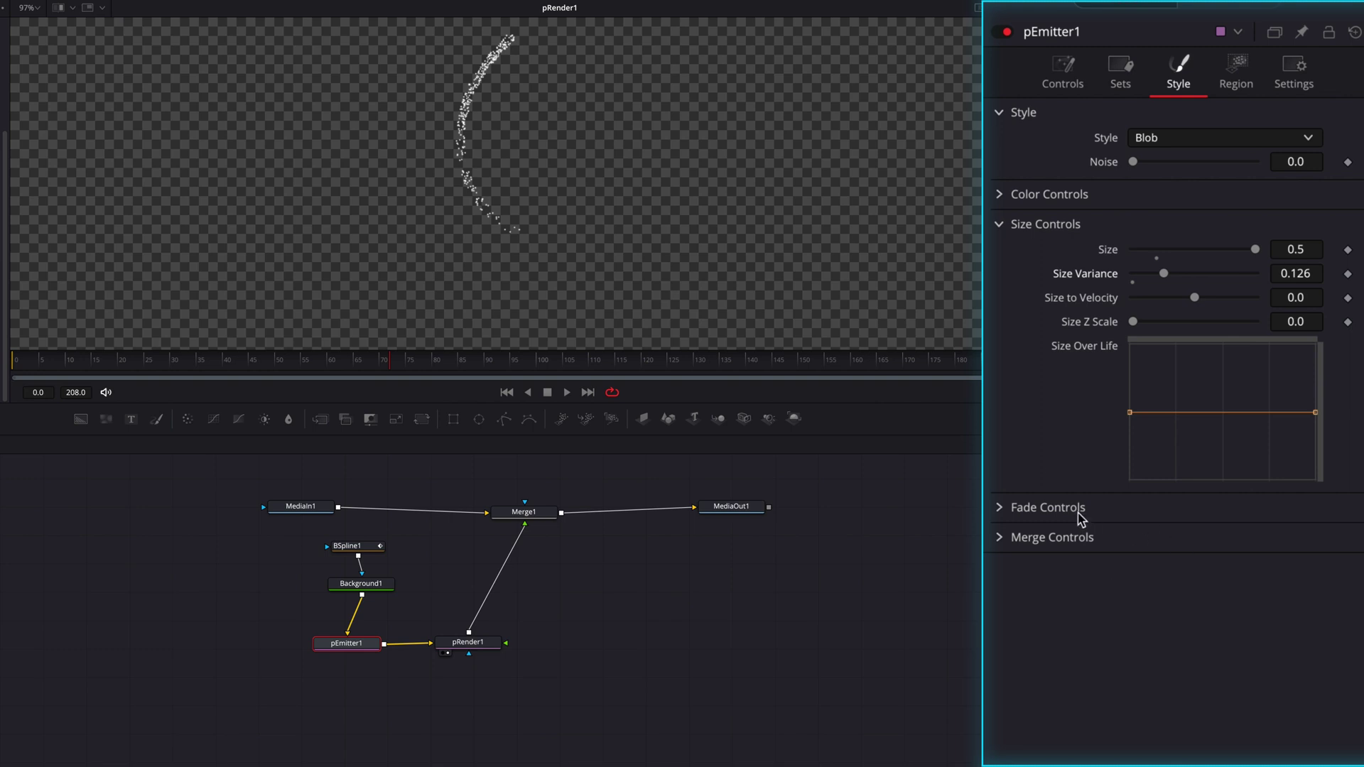
Set pEmitter1's particle fade to 0.056 in and 0.933 out.
click(1002, 508)
mouse_move(1131, 533)
mouse_down()
mouse_move(1155, 534)
mouse_move(1142, 534)
mouse_up()
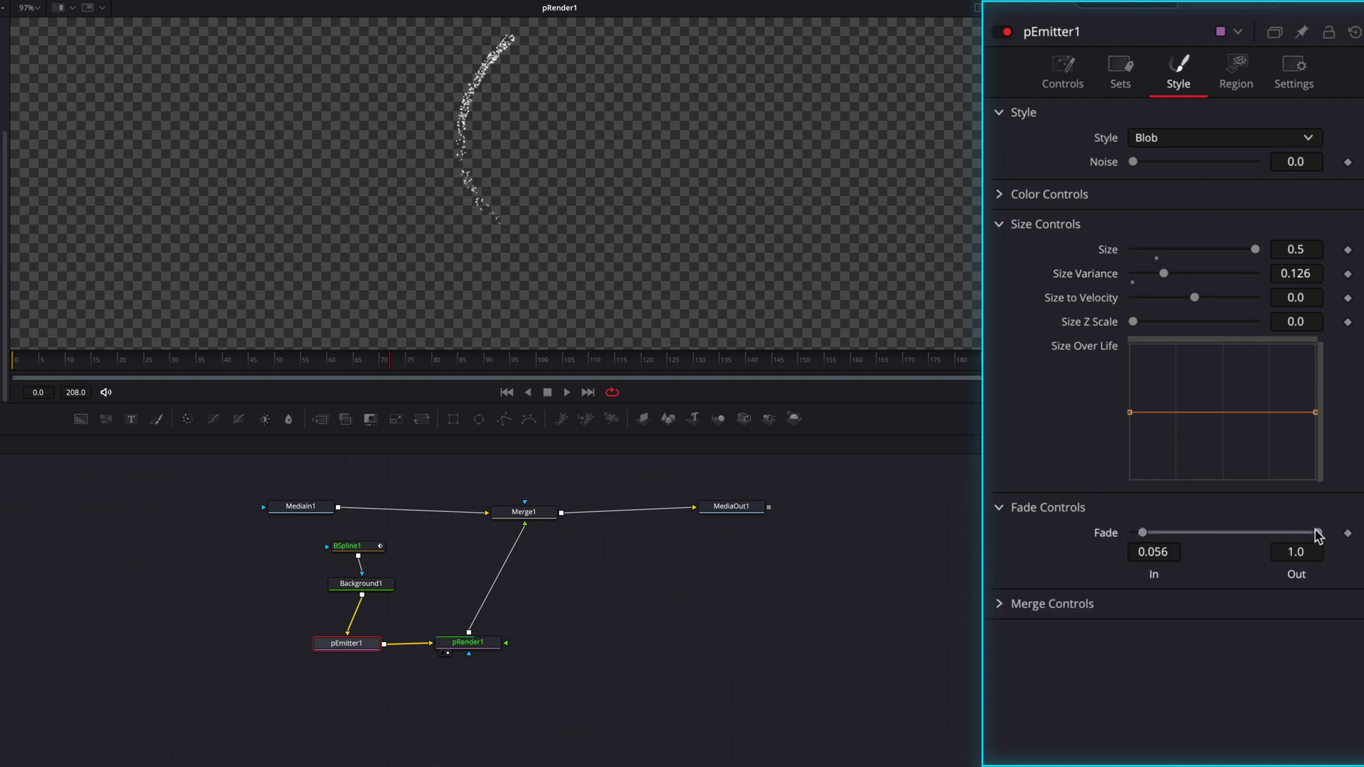
drag(1317, 533, 1307, 533)
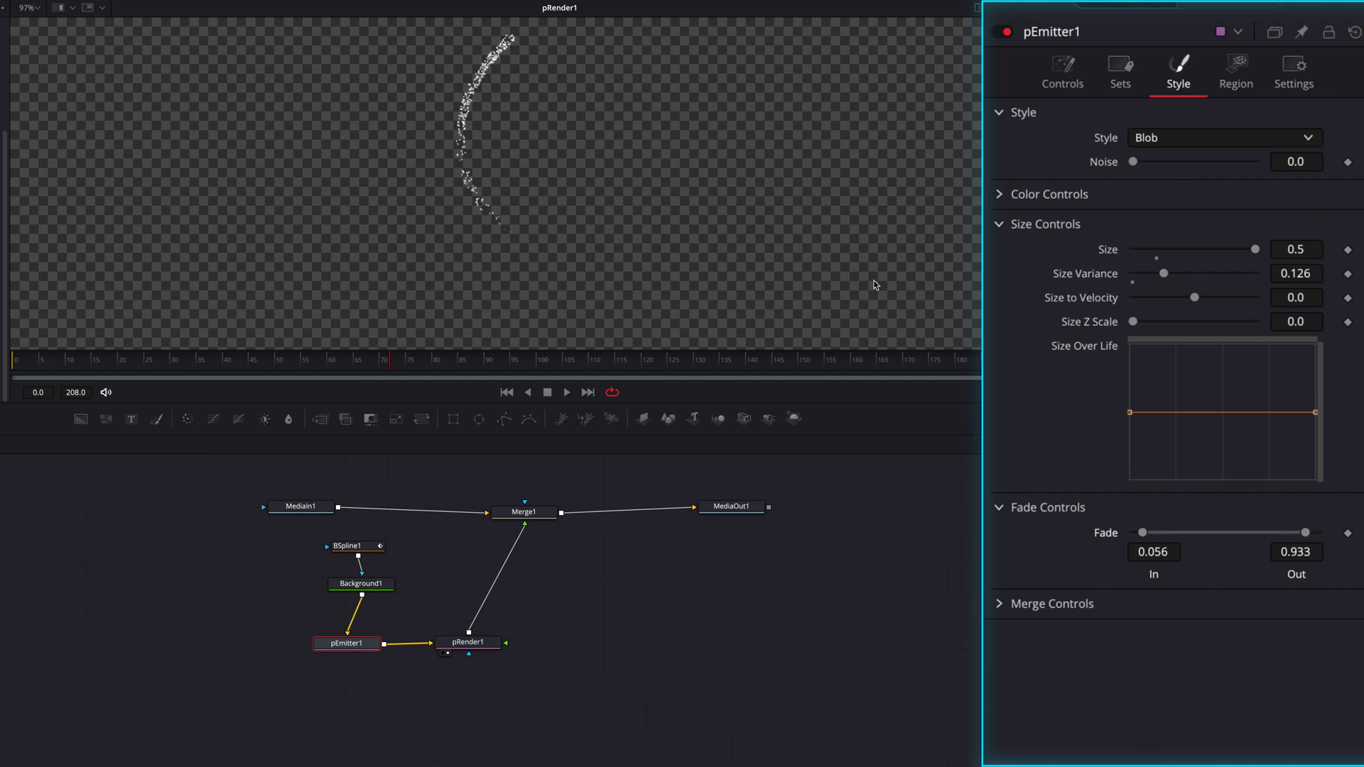
Shape pEmitter1's Size Over Life curve to start small, peak about a quarter of the way through, and shrink to nearly zero.
drag(1132, 414, 1128, 458)
drag(1208, 439, 1176, 411)
drag(1316, 414, 1313, 468)
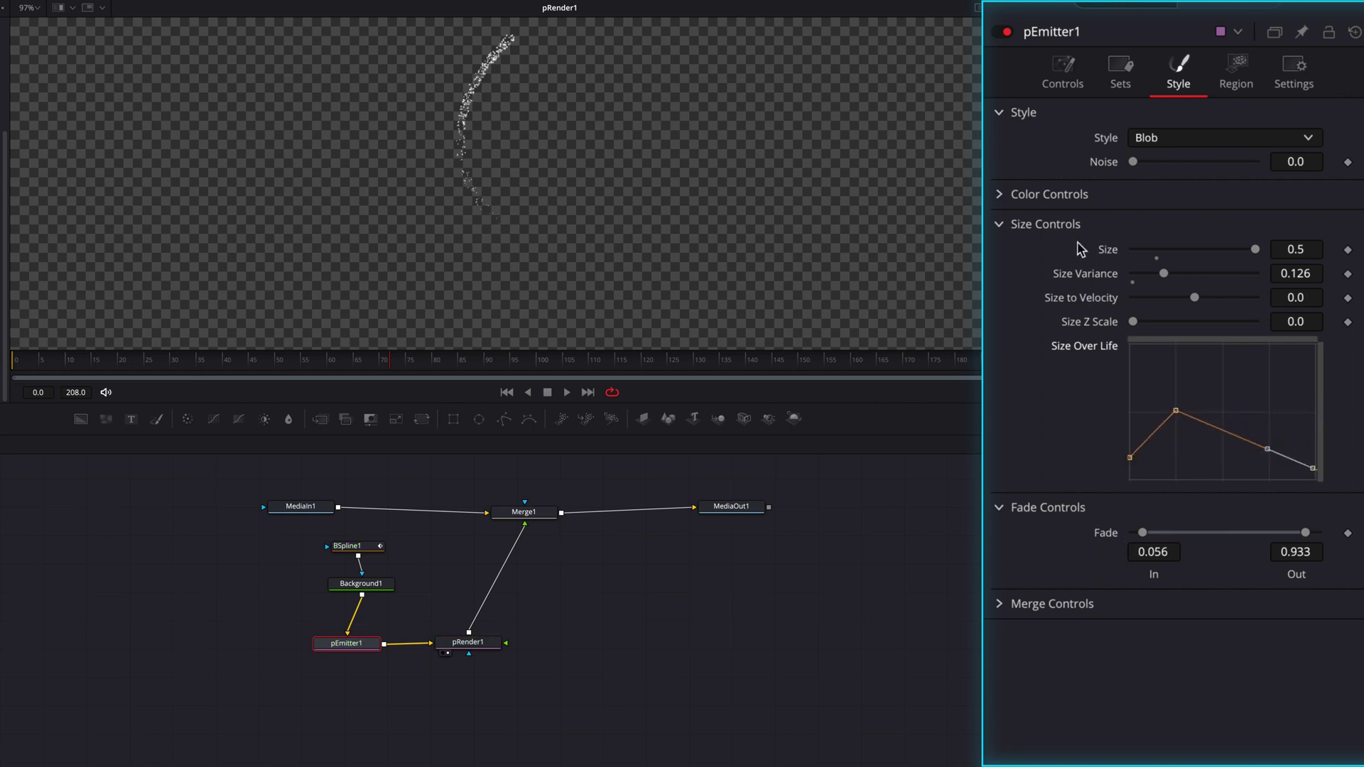
Configure pEmitter1 to emit 20 particles with a lifespan of 40, using the Randomly distributed temporal distribution.
click(1078, 91)
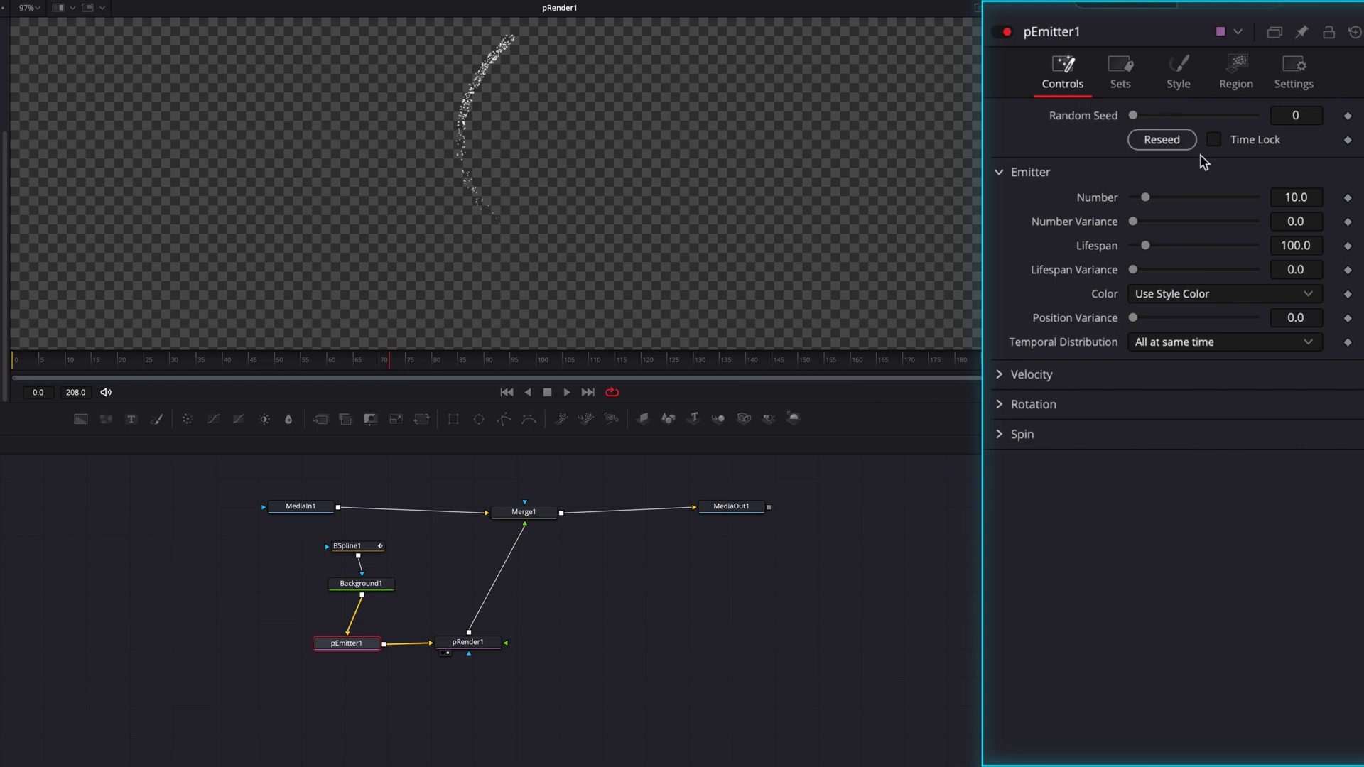
click(1320, 247)
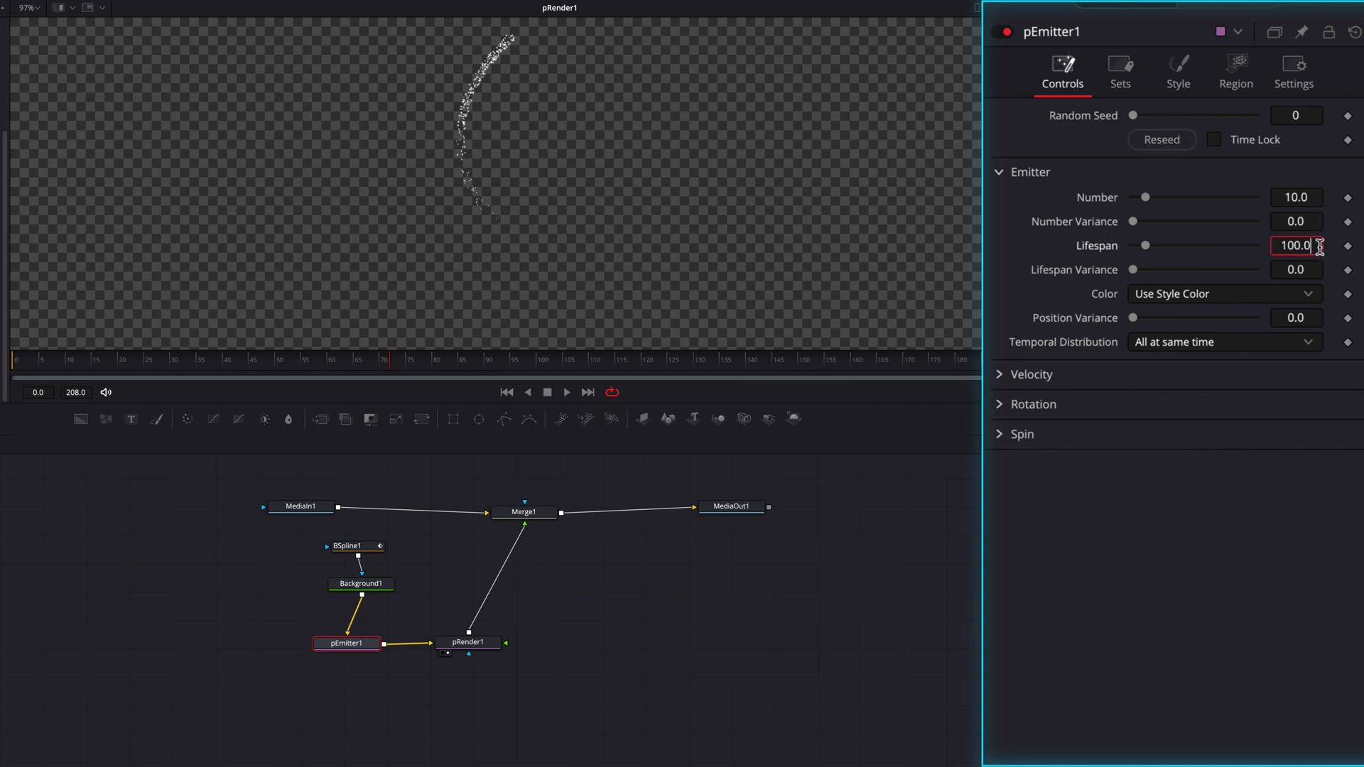
text(40)
key(Tab)
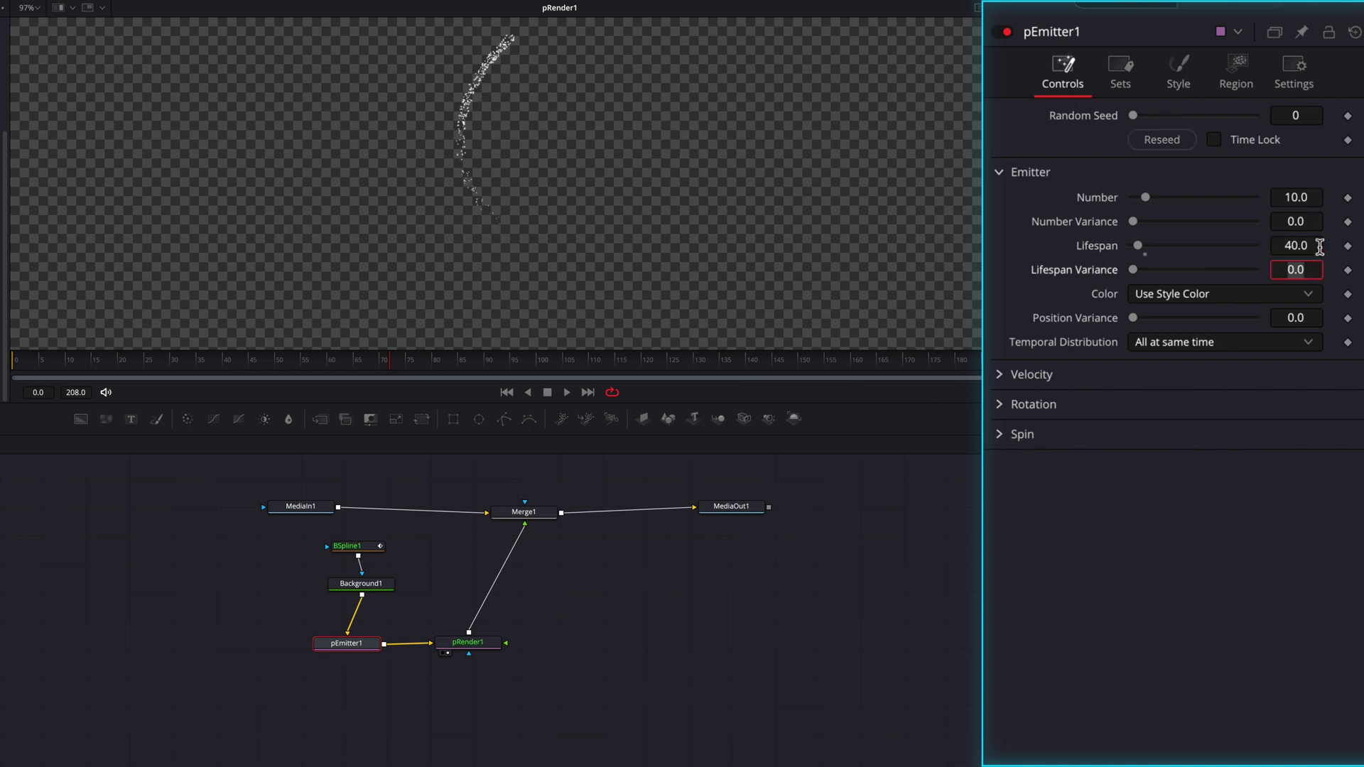
click(1315, 197)
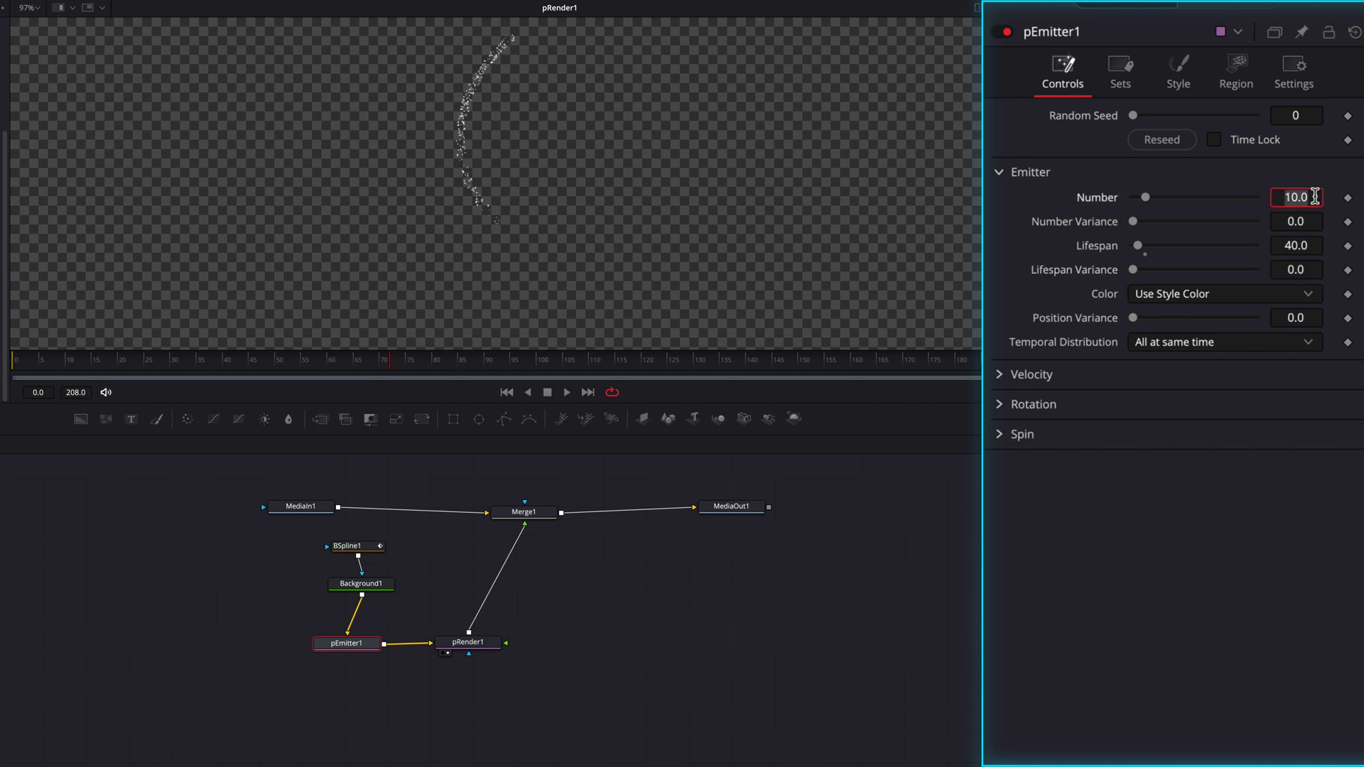
text(20)
key(Tab)
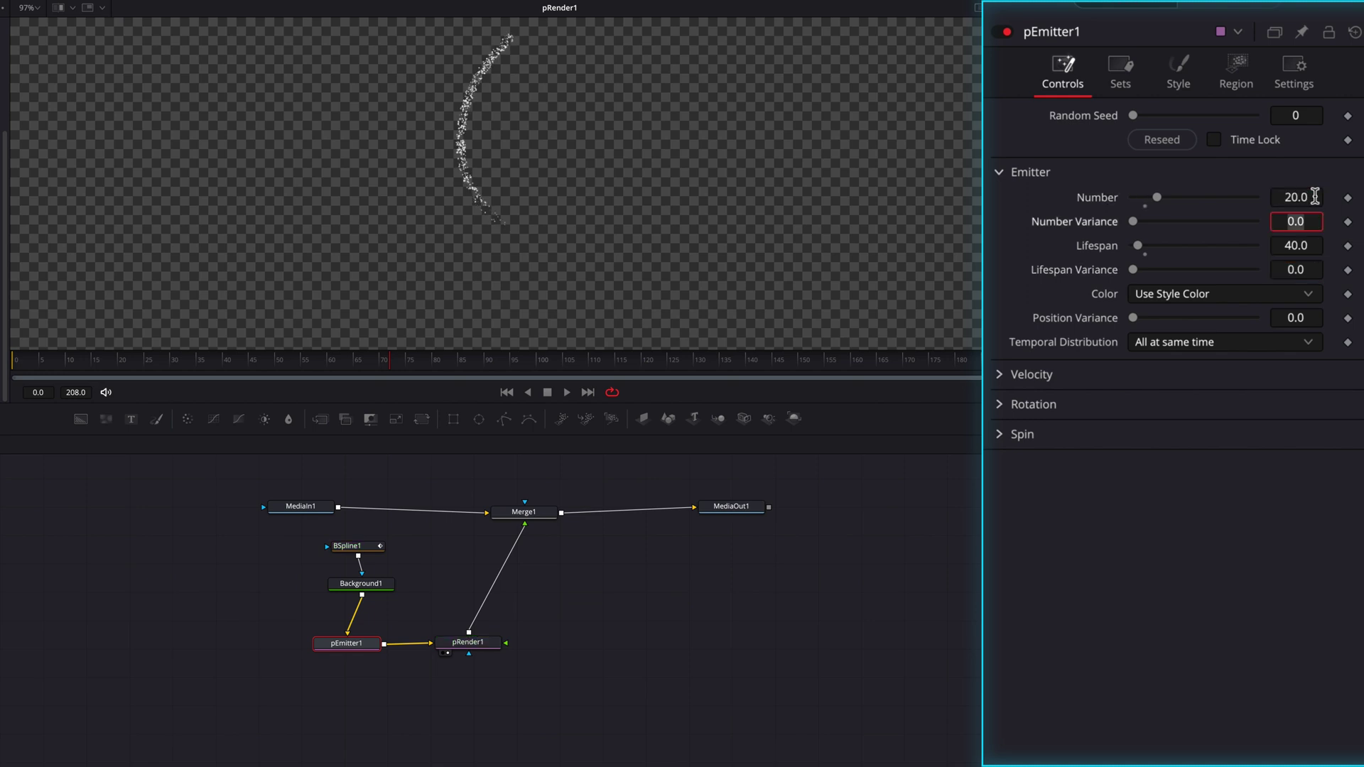
click(1203, 343)
click(1223, 387)
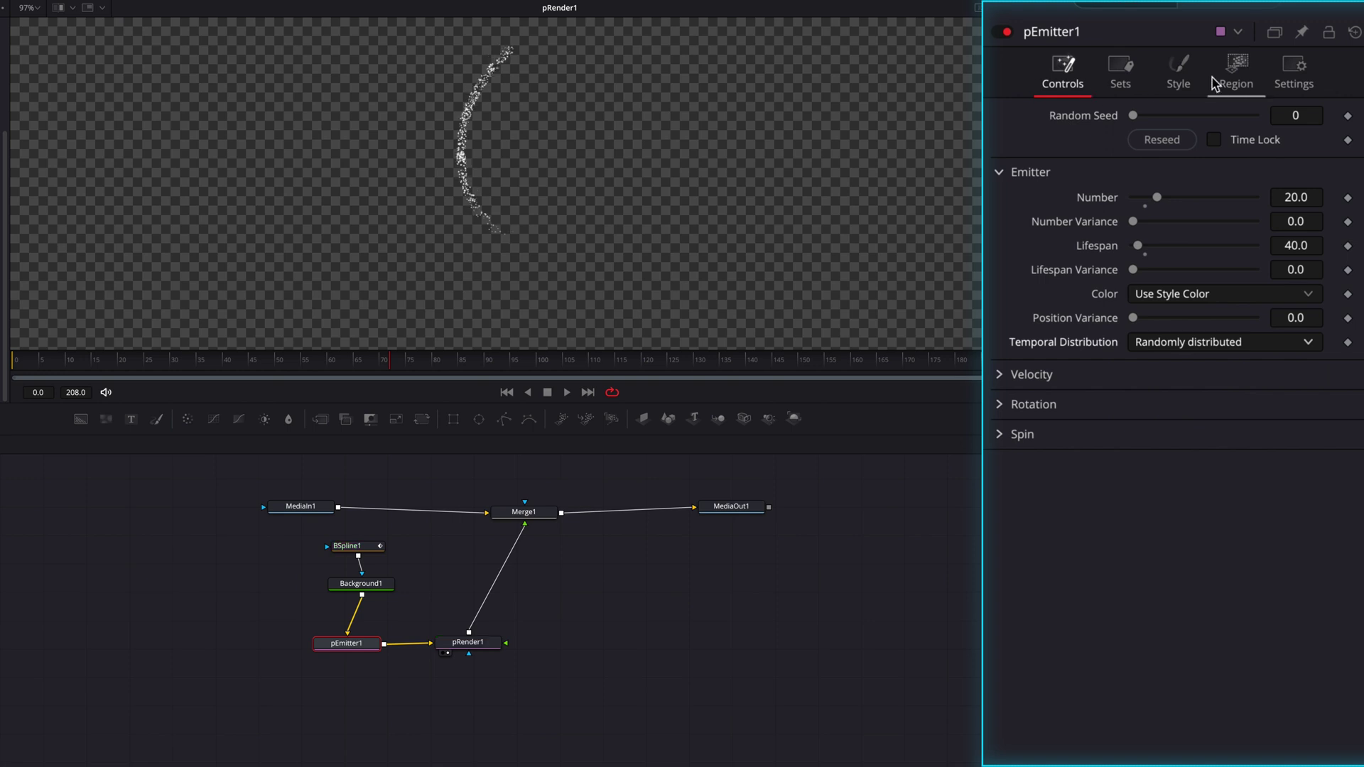
Set pEmitter1's particle color to yellow with red 1.0, green 0.961 and blue 0.0.
click(1179, 84)
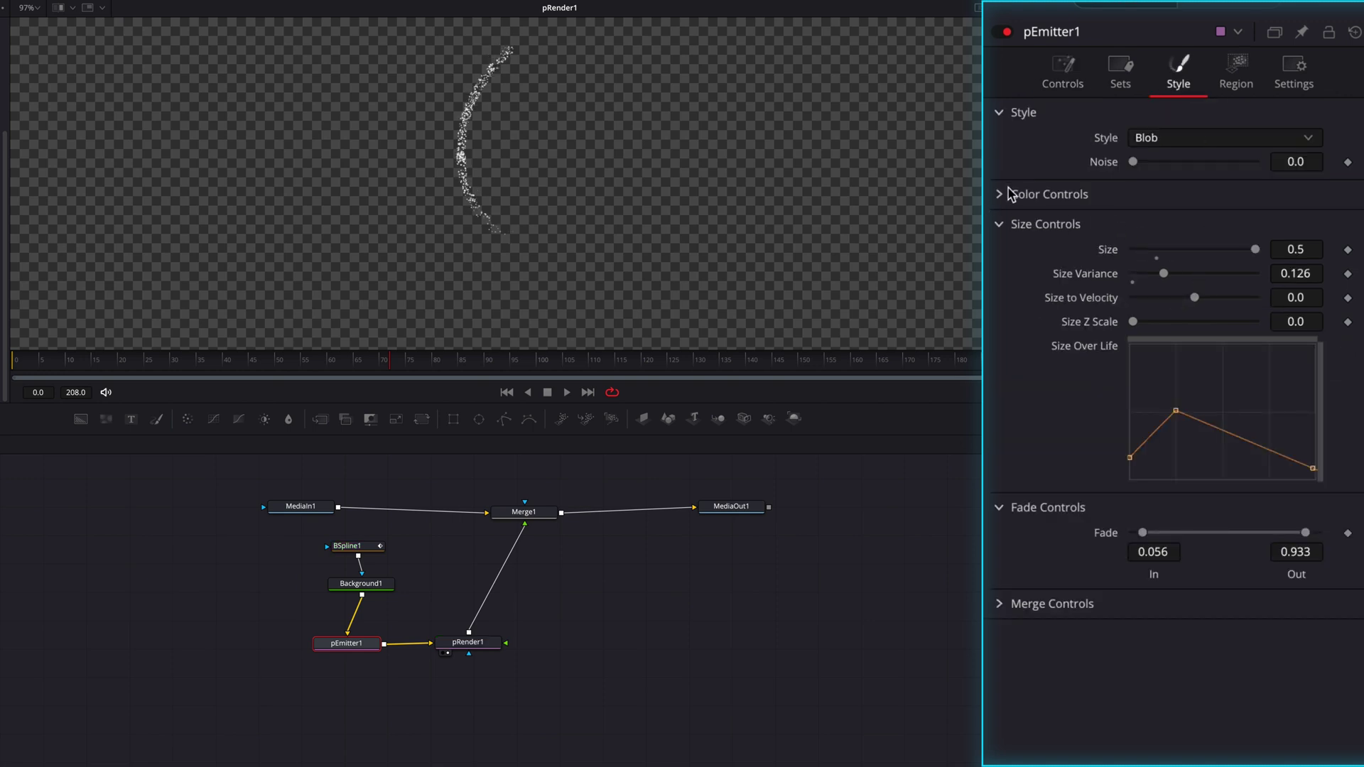
click(1002, 195)
click(1135, 213)
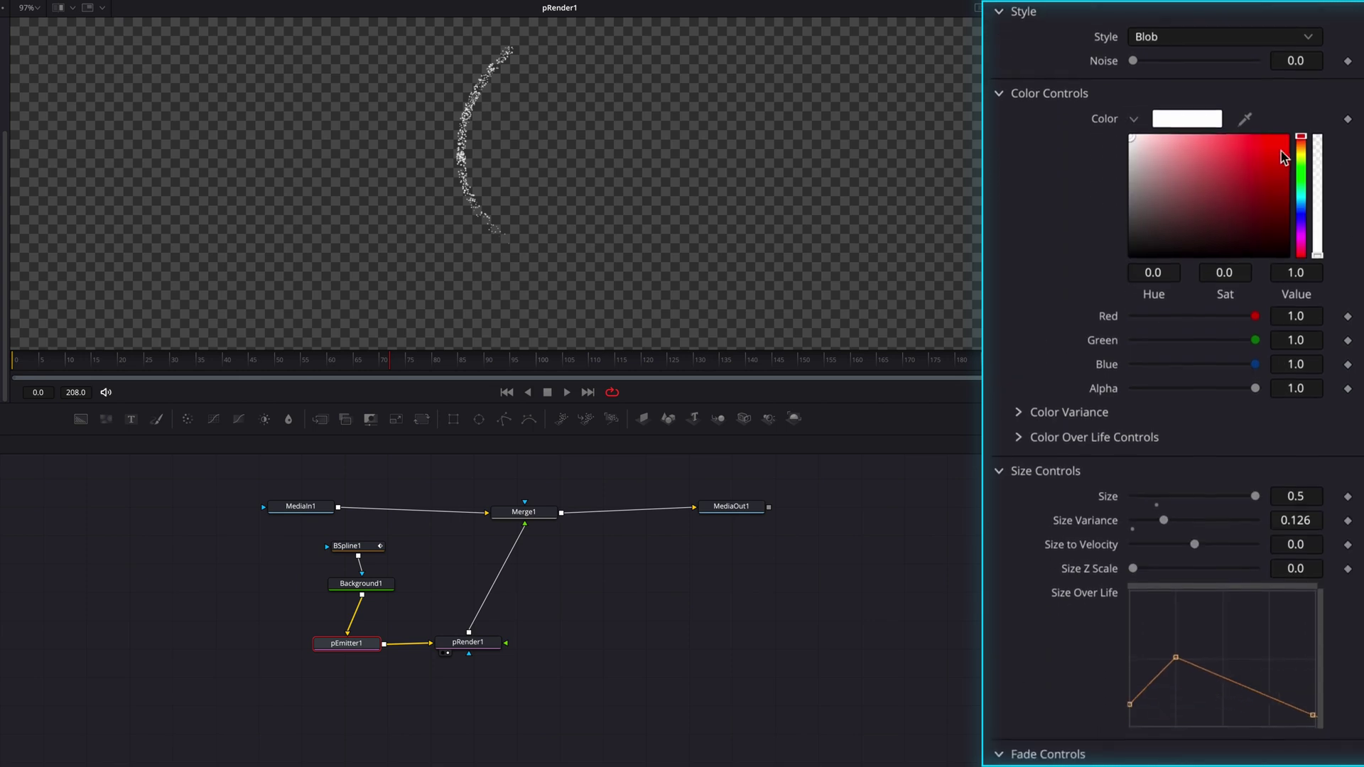
click(1301, 146)
click(1286, 135)
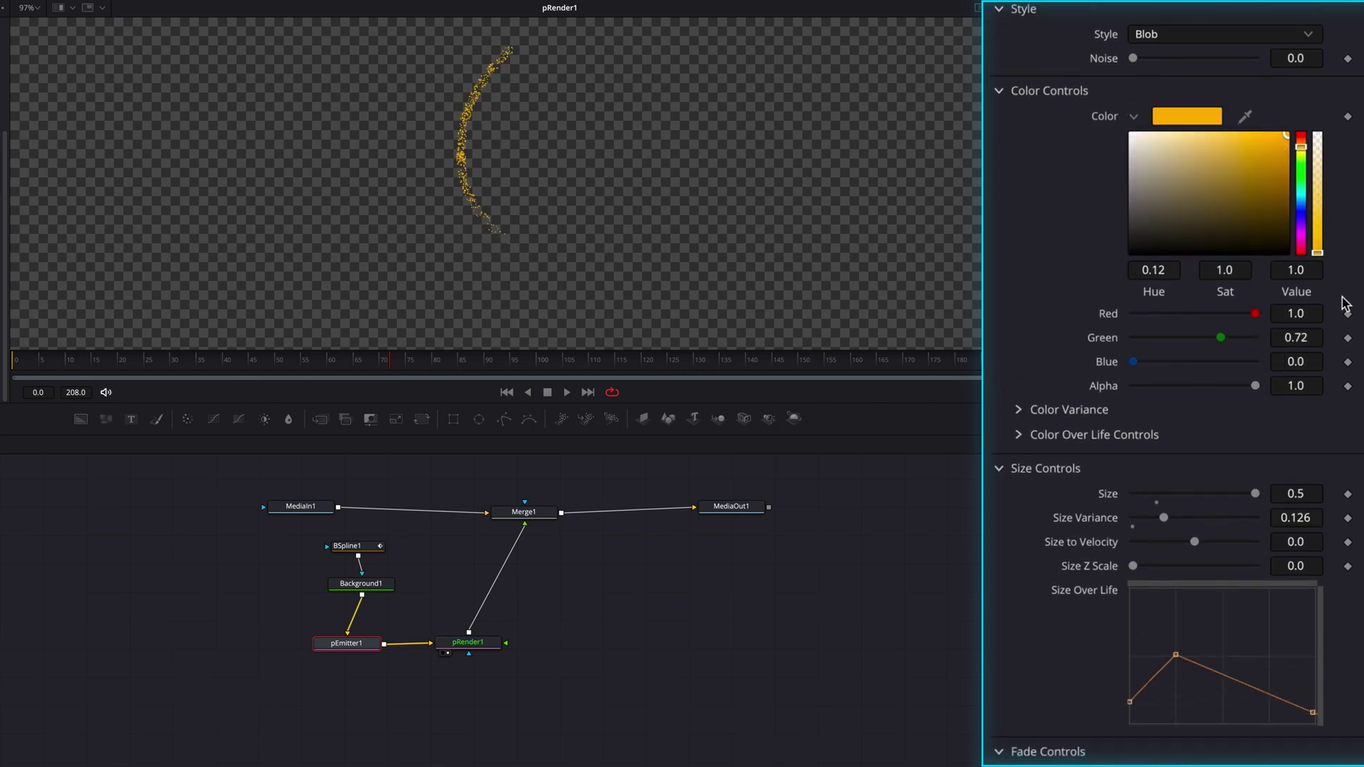
mouse_move(1295, 338)
mouse_down()
mouse_move(1332, 338)
mouse_move(1300, 338)
mouse_up()
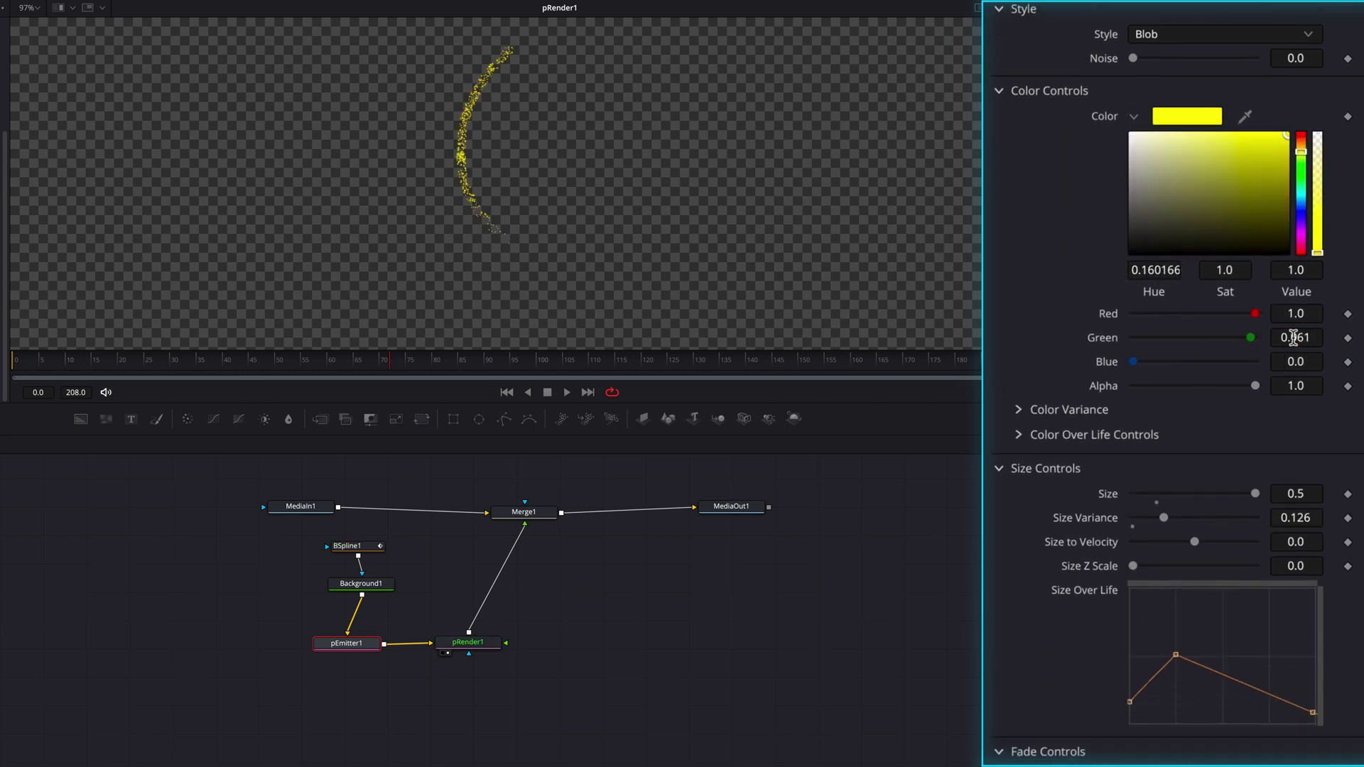
Set the start color of pEmitter1's Color Over Life gradient to yellow with green 0.961 and blue 0.0, and play back the trail.
click(1020, 436)
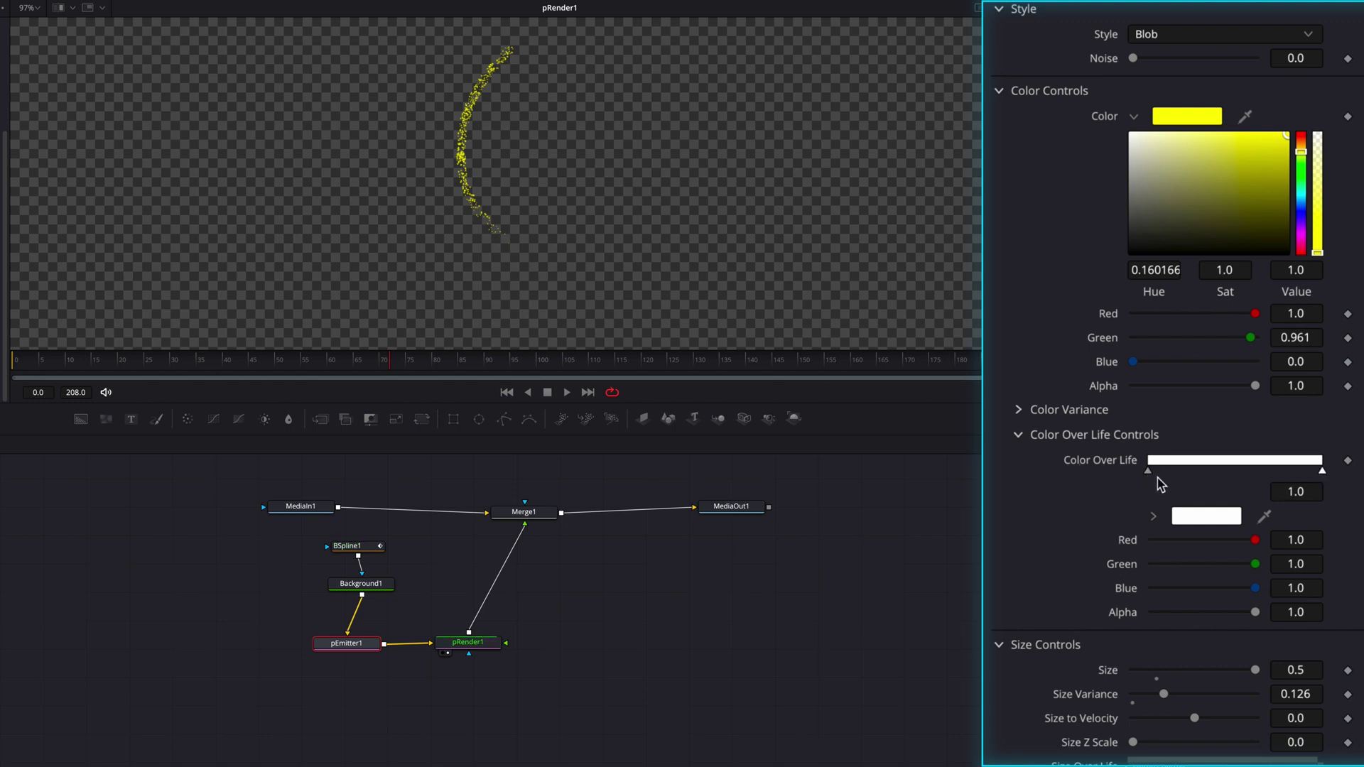
drag(1255, 589, 1051, 594)
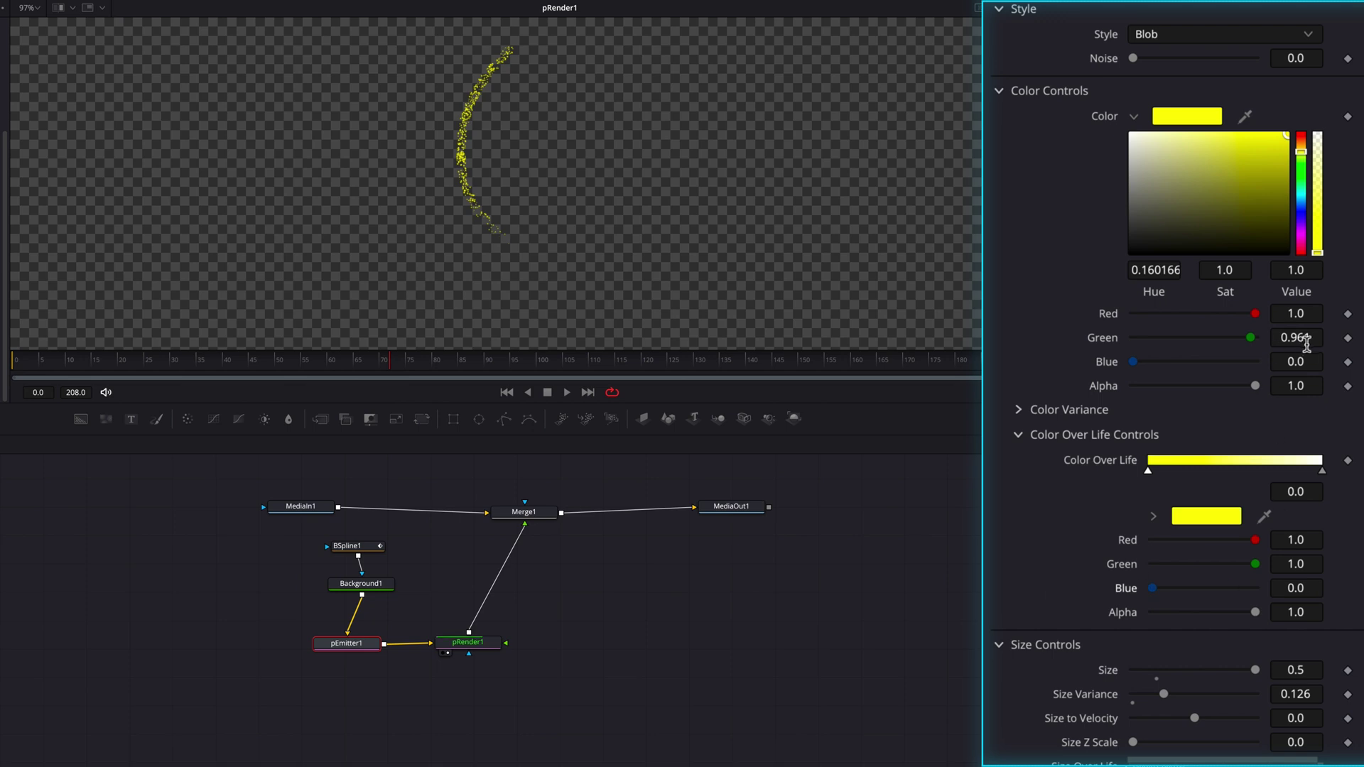
double_click(1315, 567)
text(0.961)
click(1058, 560)
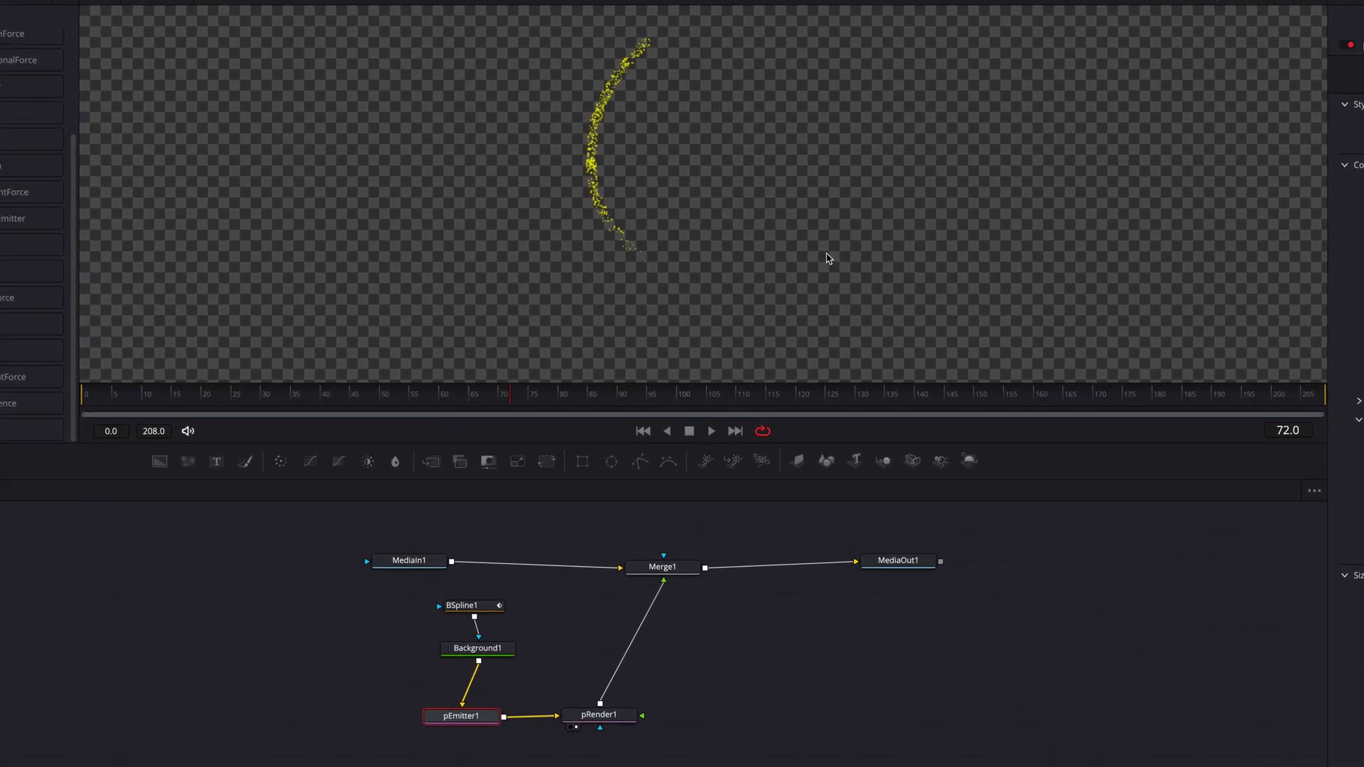
key(space)
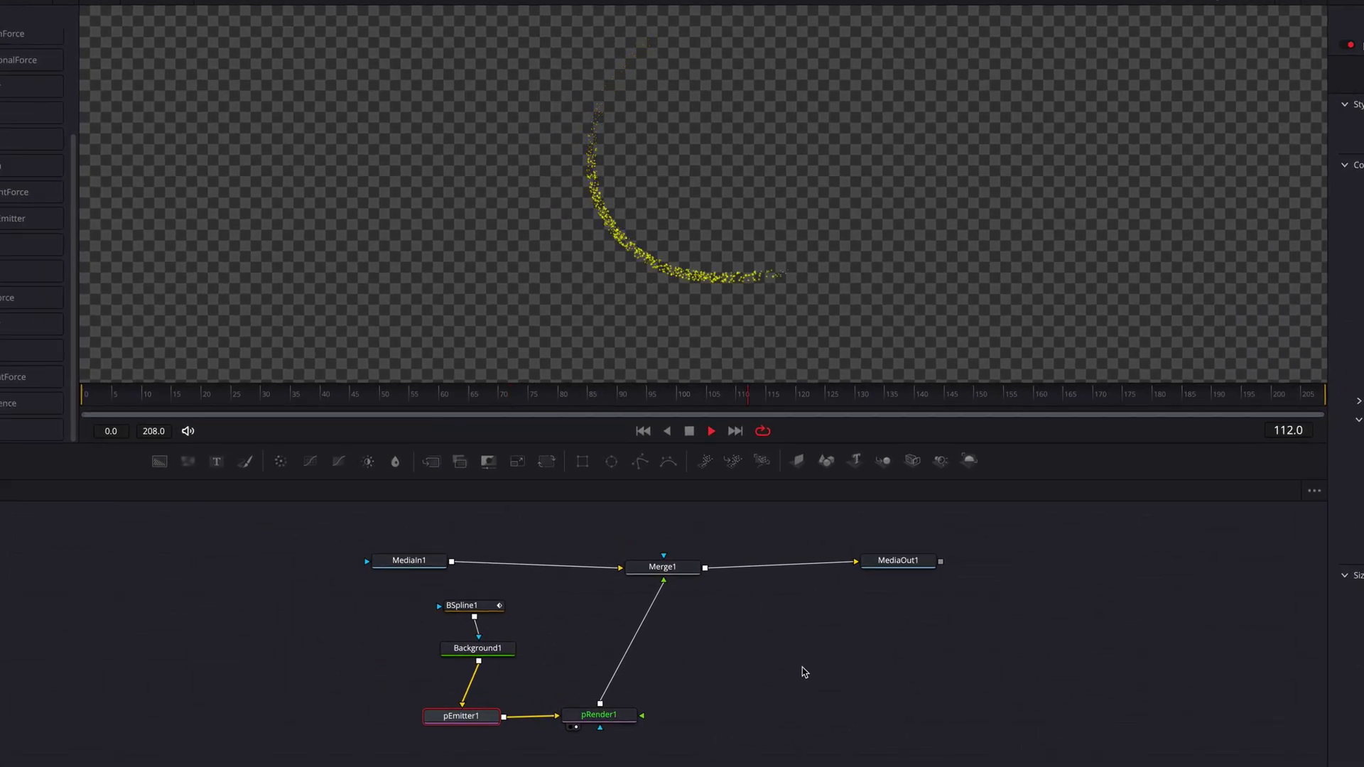
Rearrange the spline, background and emitter nodes to make room and insert a pFlock node between pEmitter1 and pRender1.
drag(498, 586, 483, 650)
drag(484, 650, 477, 668)
drag(473, 595, 461, 712)
drag(462, 715, 384, 711)
drag(352, 602, 646, 738)
click(749, 684)
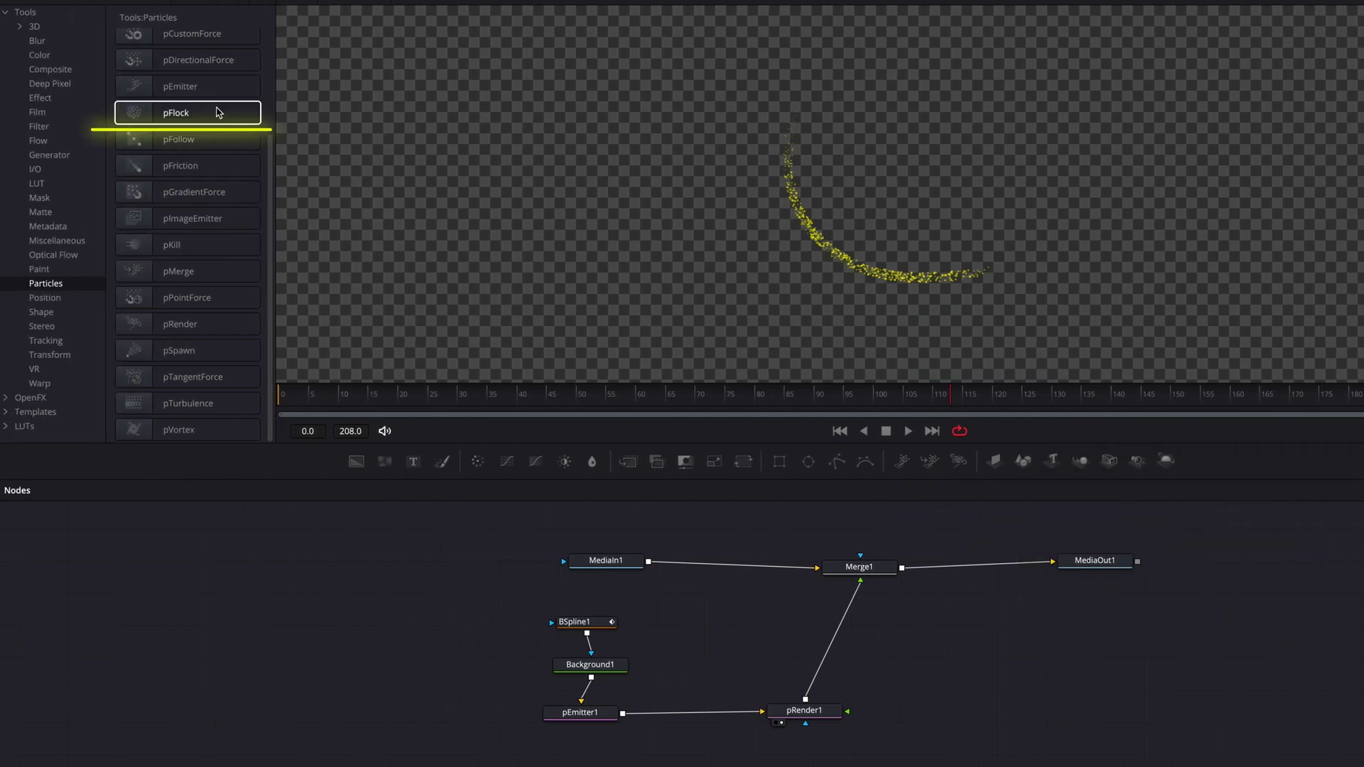
drag(218, 112, 697, 716)
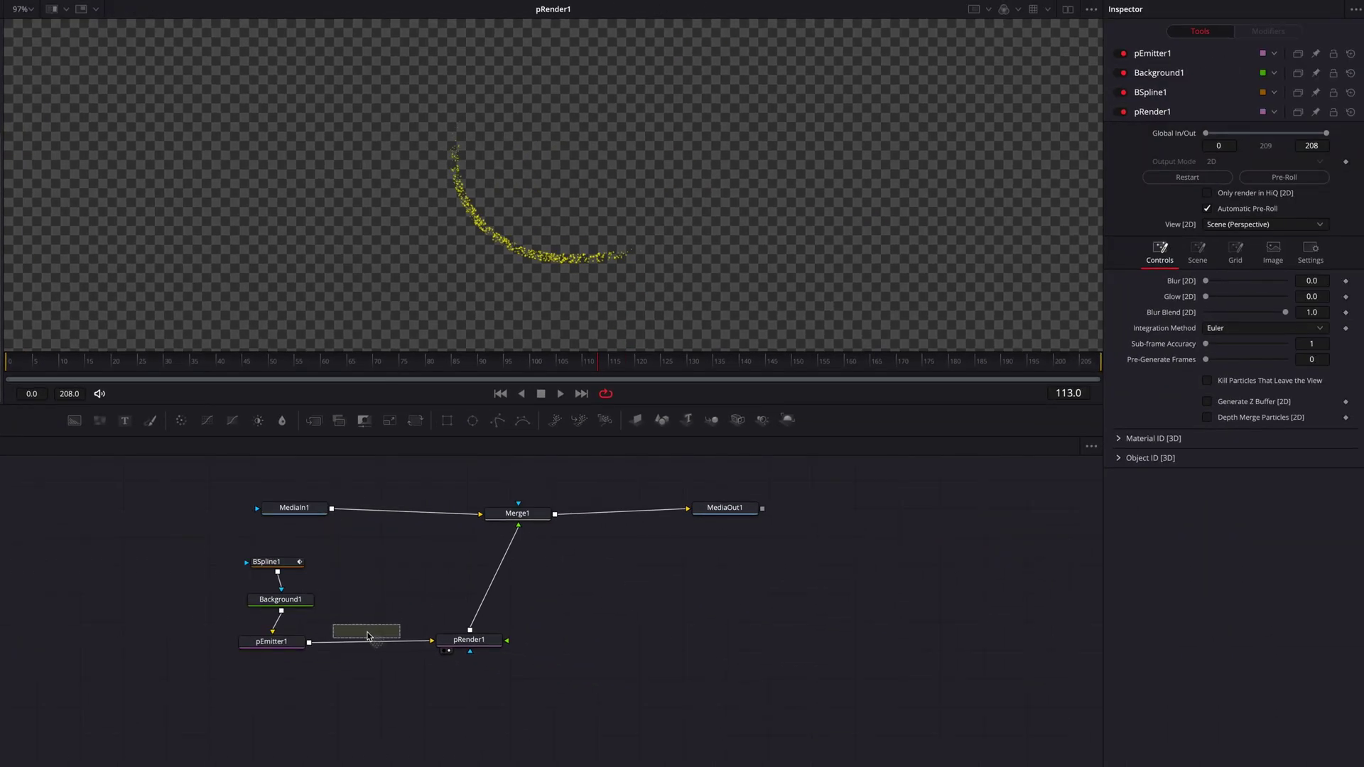
drag(374, 644, 375, 644)
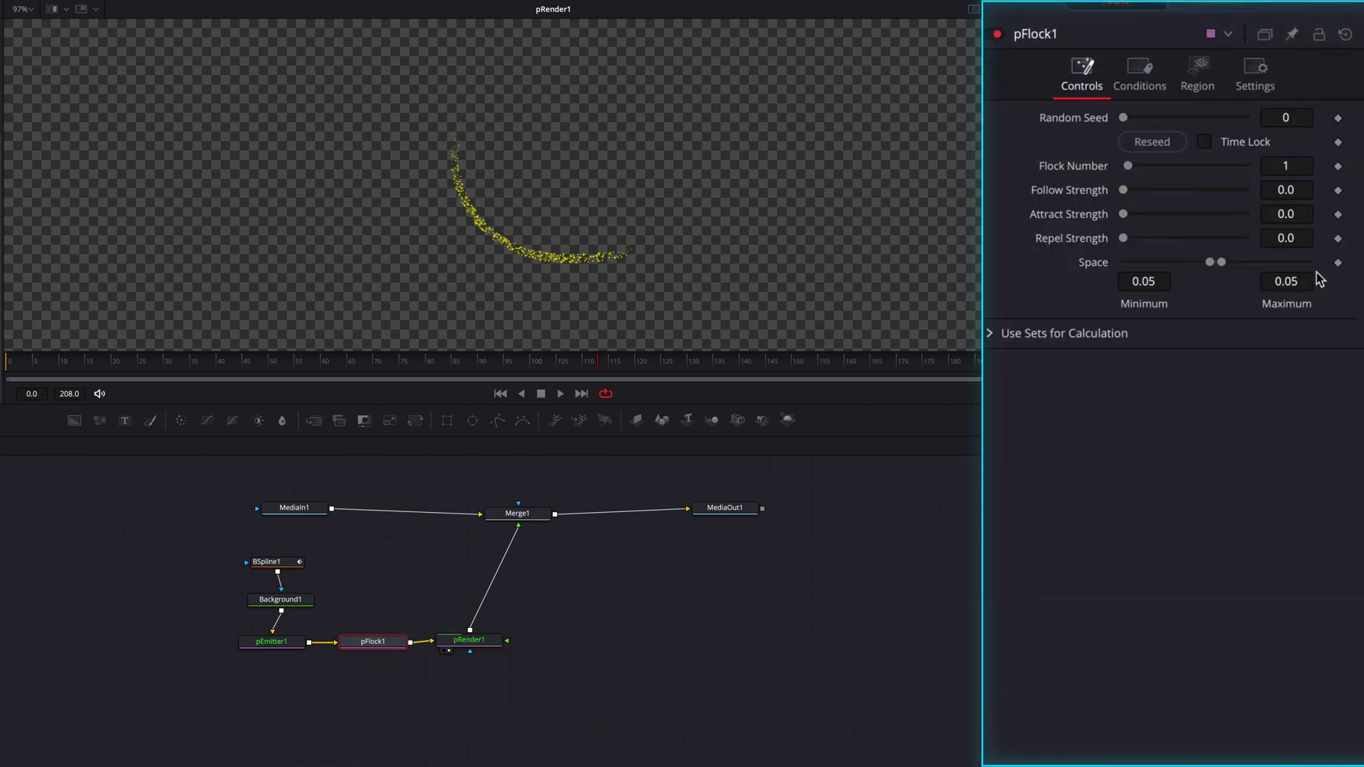
Set pFlock1's repel strength to 0.004 and play back the trail to check the particle spread.
click(1288, 238)
text(0.002)
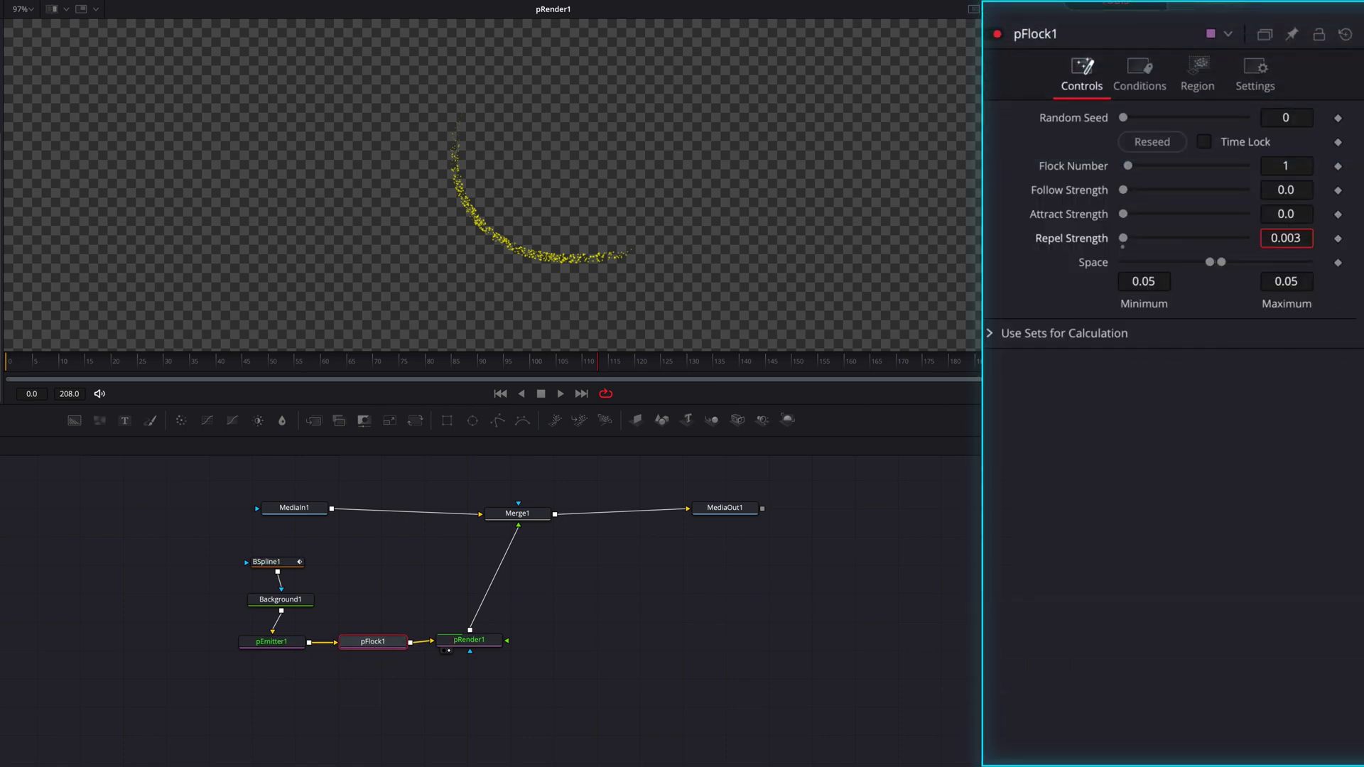
drag(1286, 238, 1279, 238)
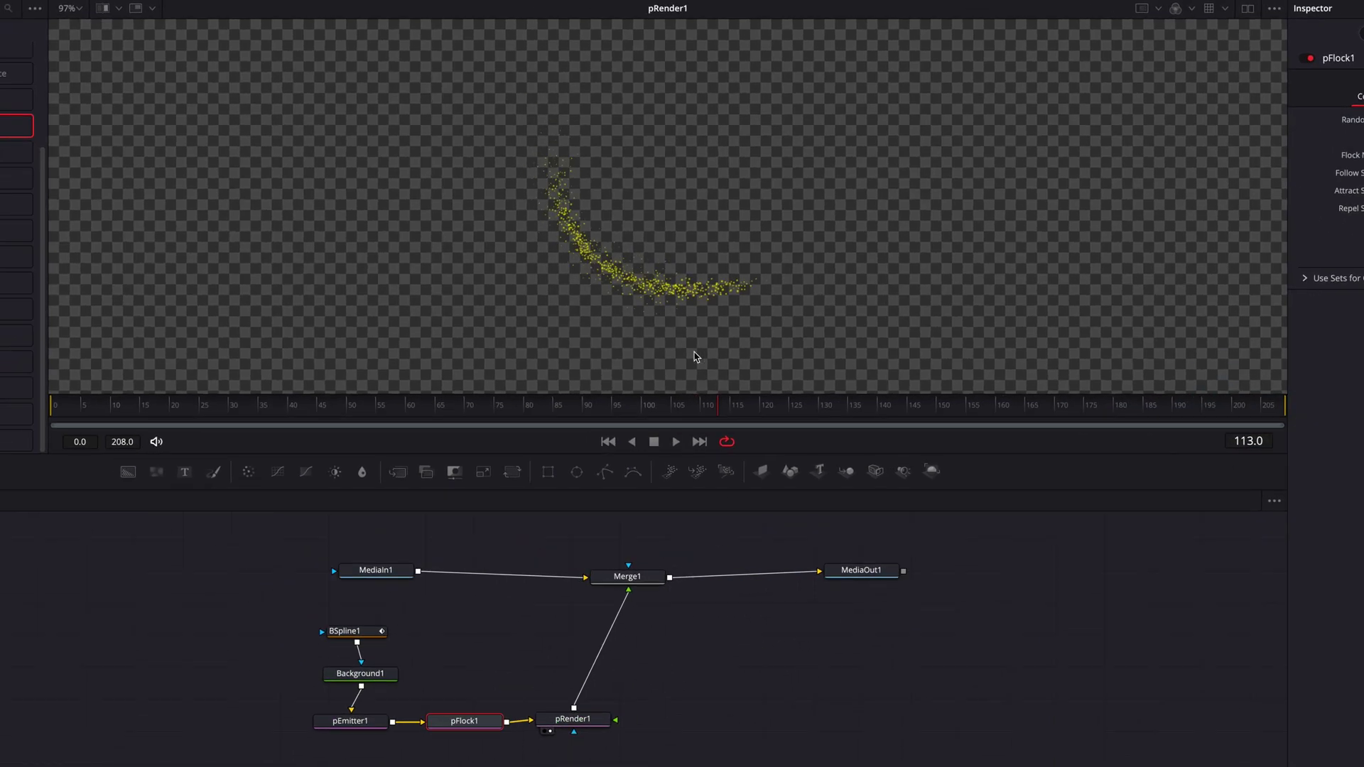
key(space)
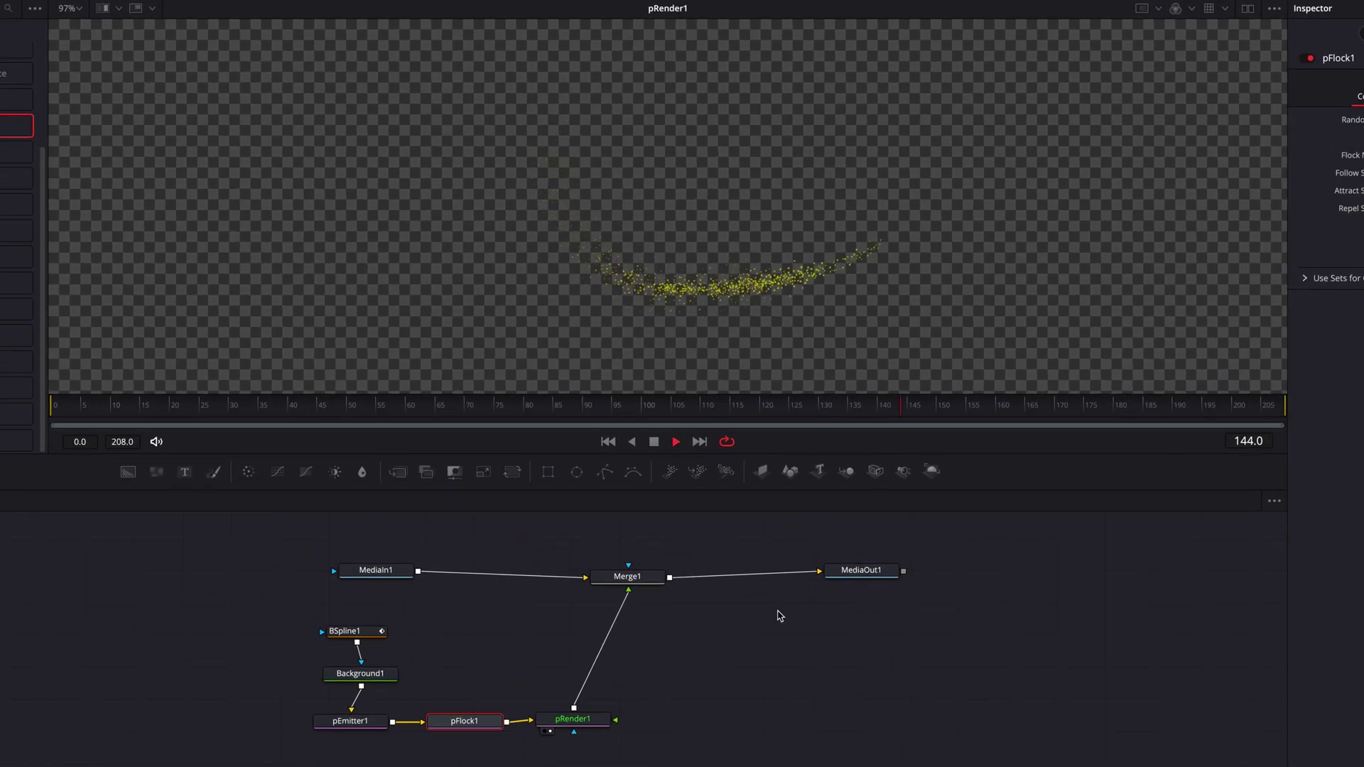
click(597, 411)
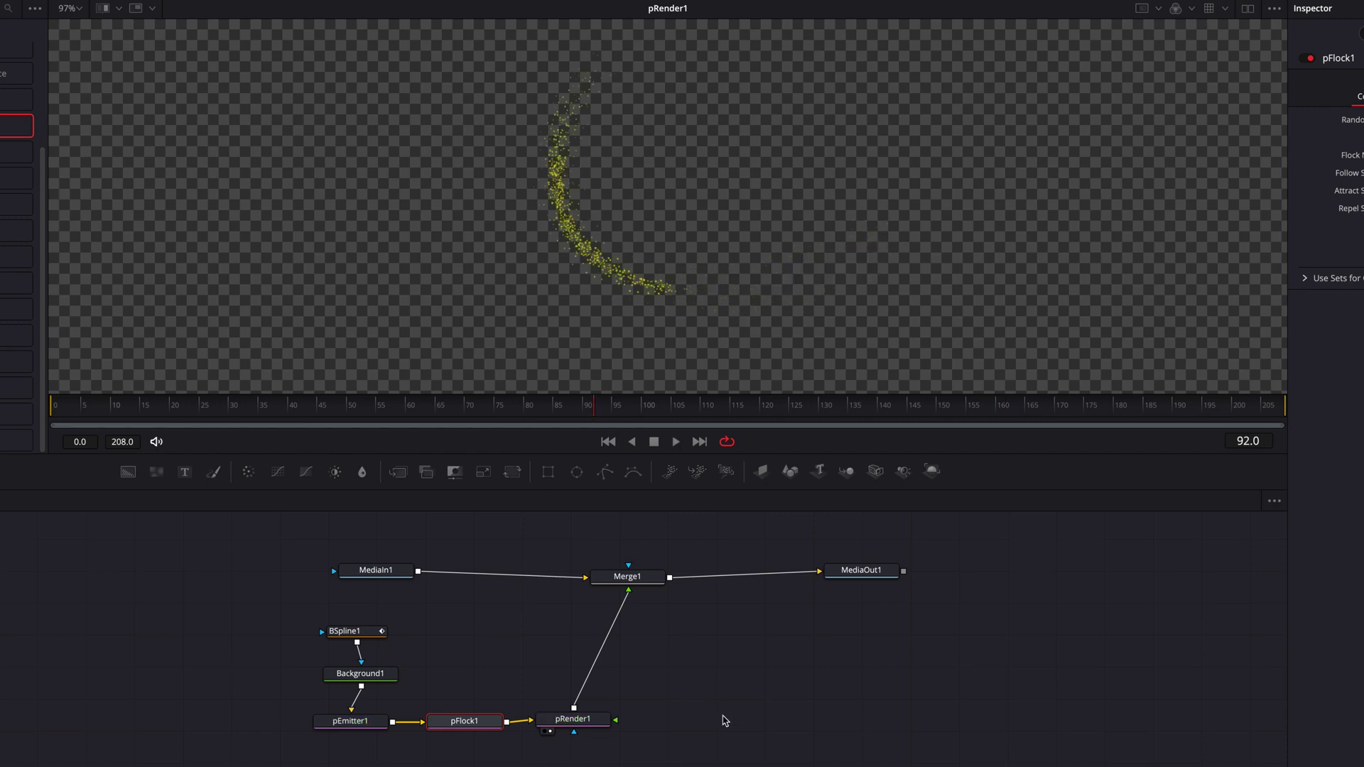
key(space)
key(space)
Paste a copy of the spline, background, emitter and render nodes without the flock, and merge its render with pRender1.
scroll(542, 761, down, 3)
click(386, 698)
key(ctrl+v)
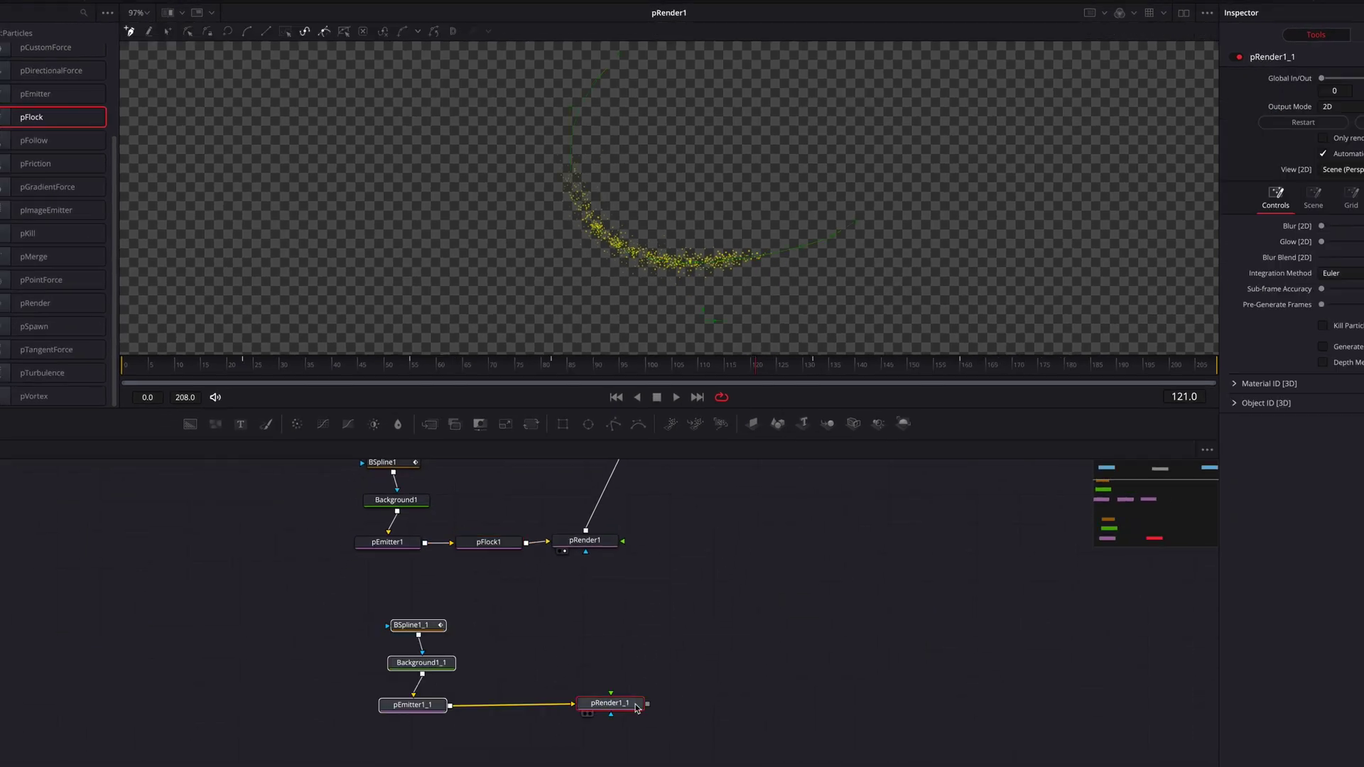
drag(636, 708, 604, 661)
drag(586, 551, 613, 658)
click(587, 661)
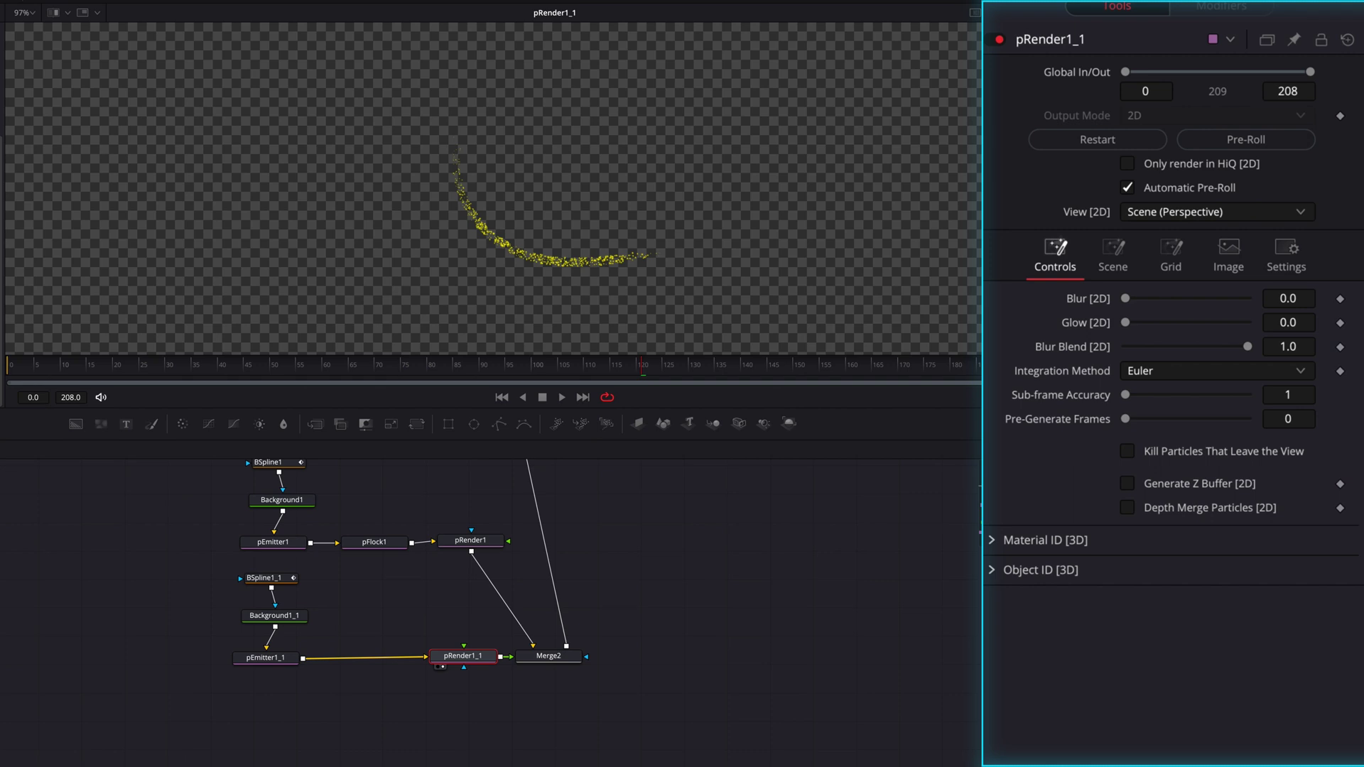
Set pRender1_1's blur to 6.3 and glow to 0.522, and view Merge2's output.
drag(1125, 299, 1188, 322)
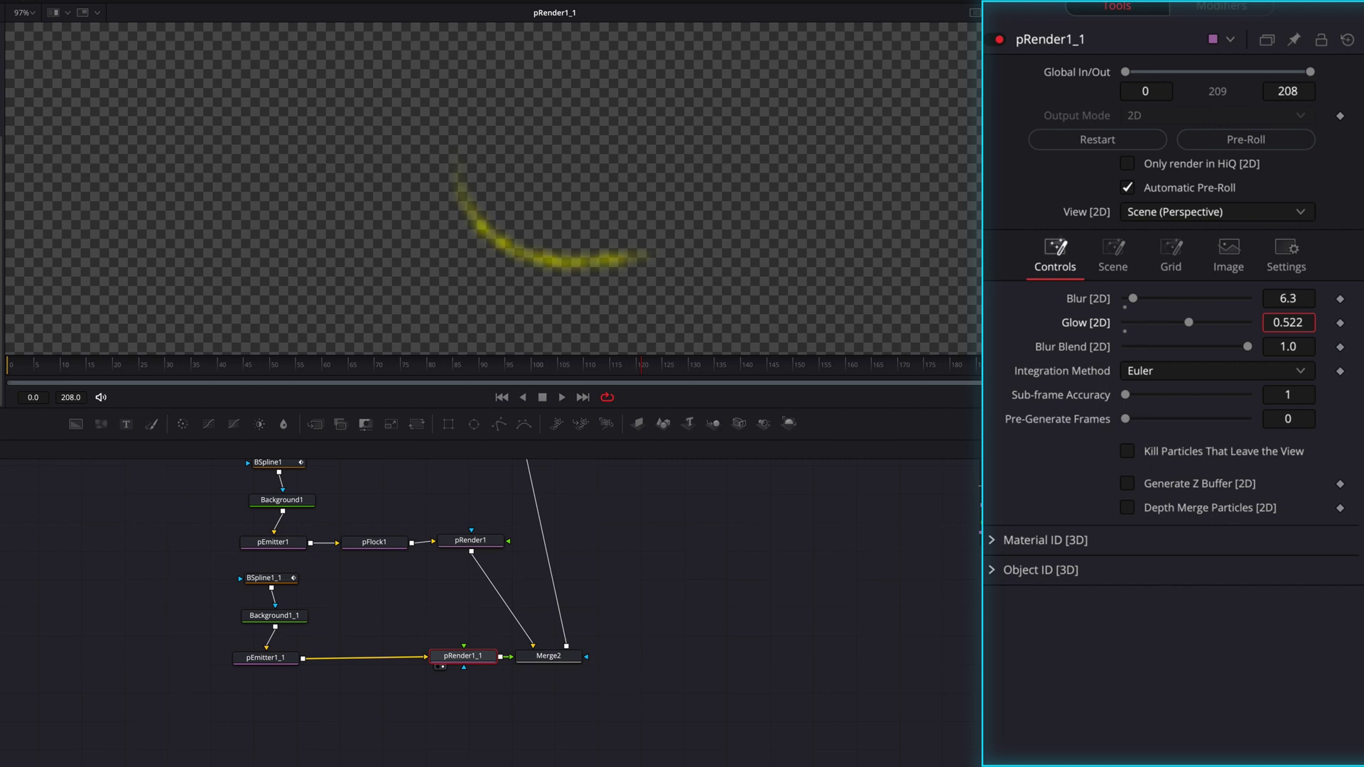
click(561, 656)
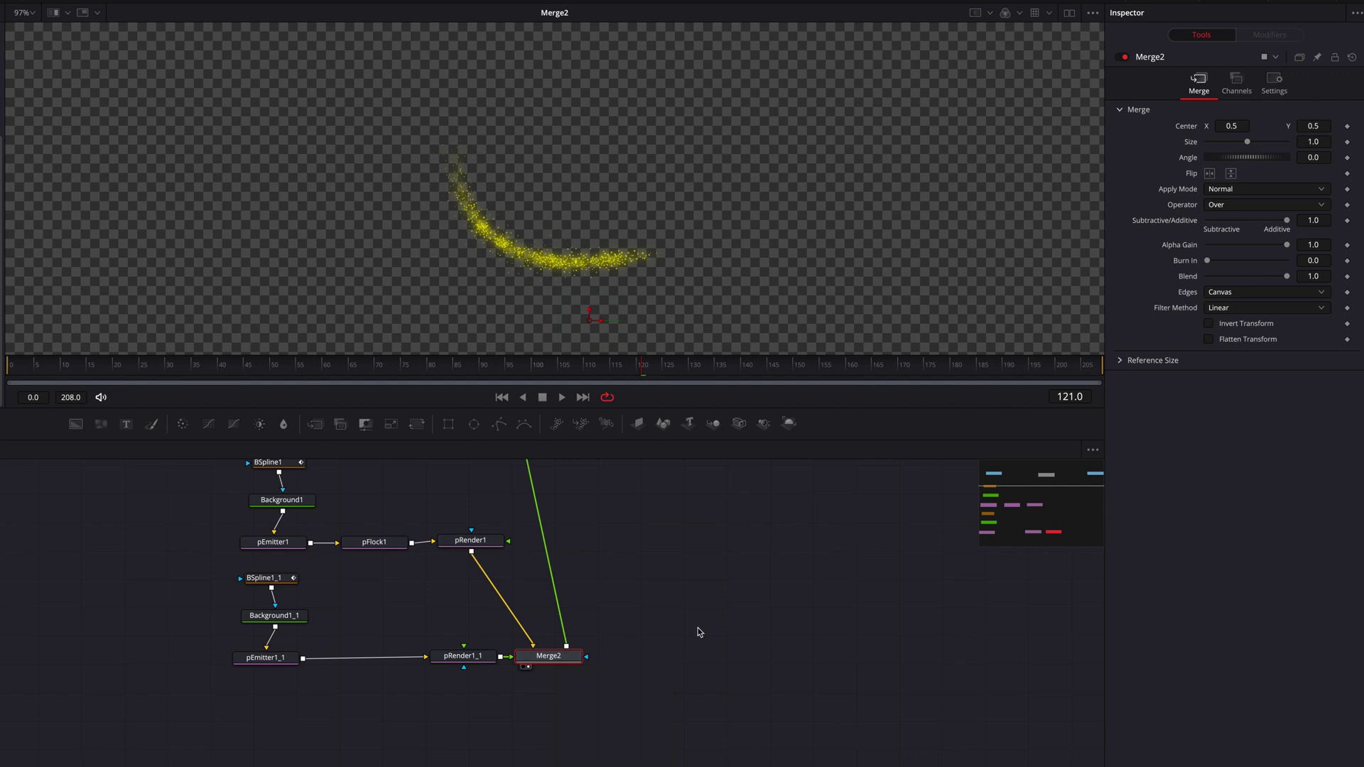
Set pEmitter1_1's lifespan to 50 and its position variance to 0.0063.
click(271, 661)
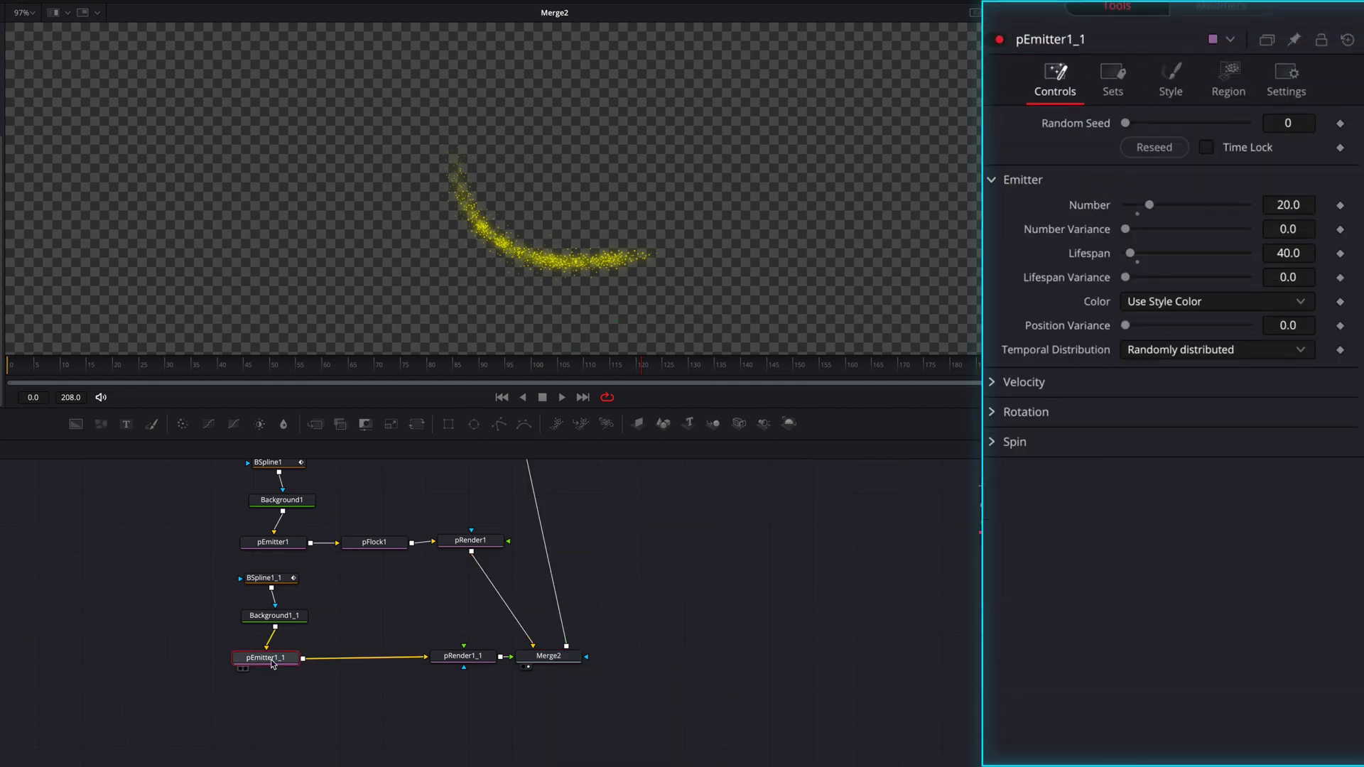
click(1301, 253)
text(50)
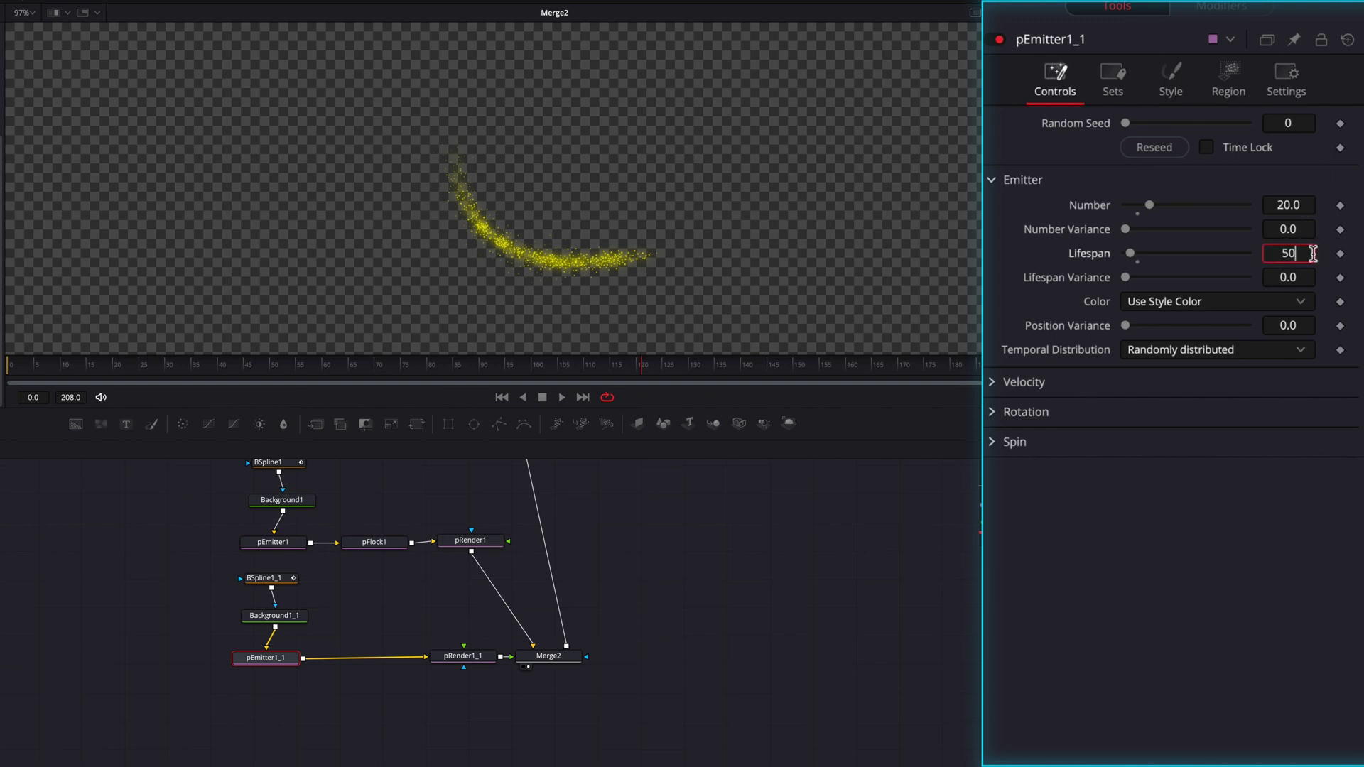
key(Tab)
click(1312, 325)
text(0.0015)
drag(1289, 325, 1297, 325)
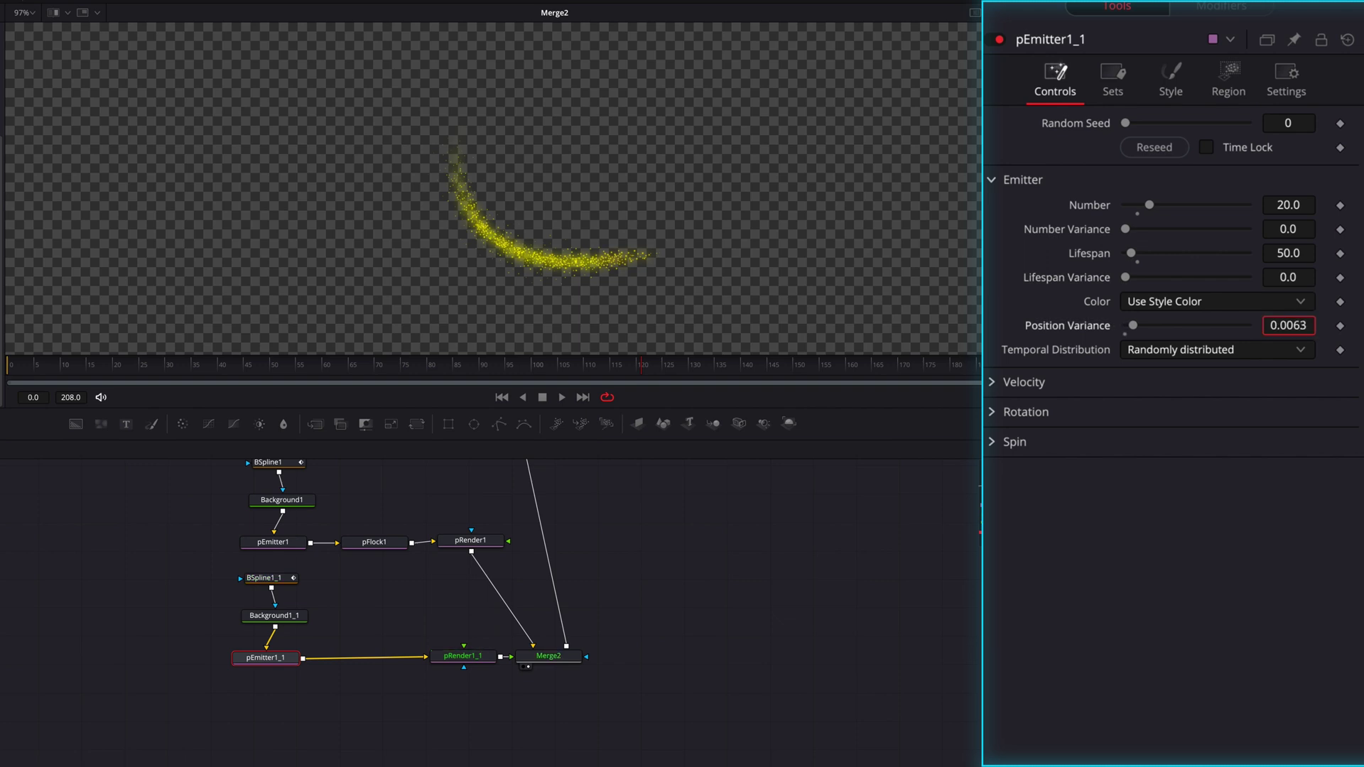
Set pEmitter1_1's fade out to 0.25 and reduce its particle size to 0.4134.
click(1171, 83)
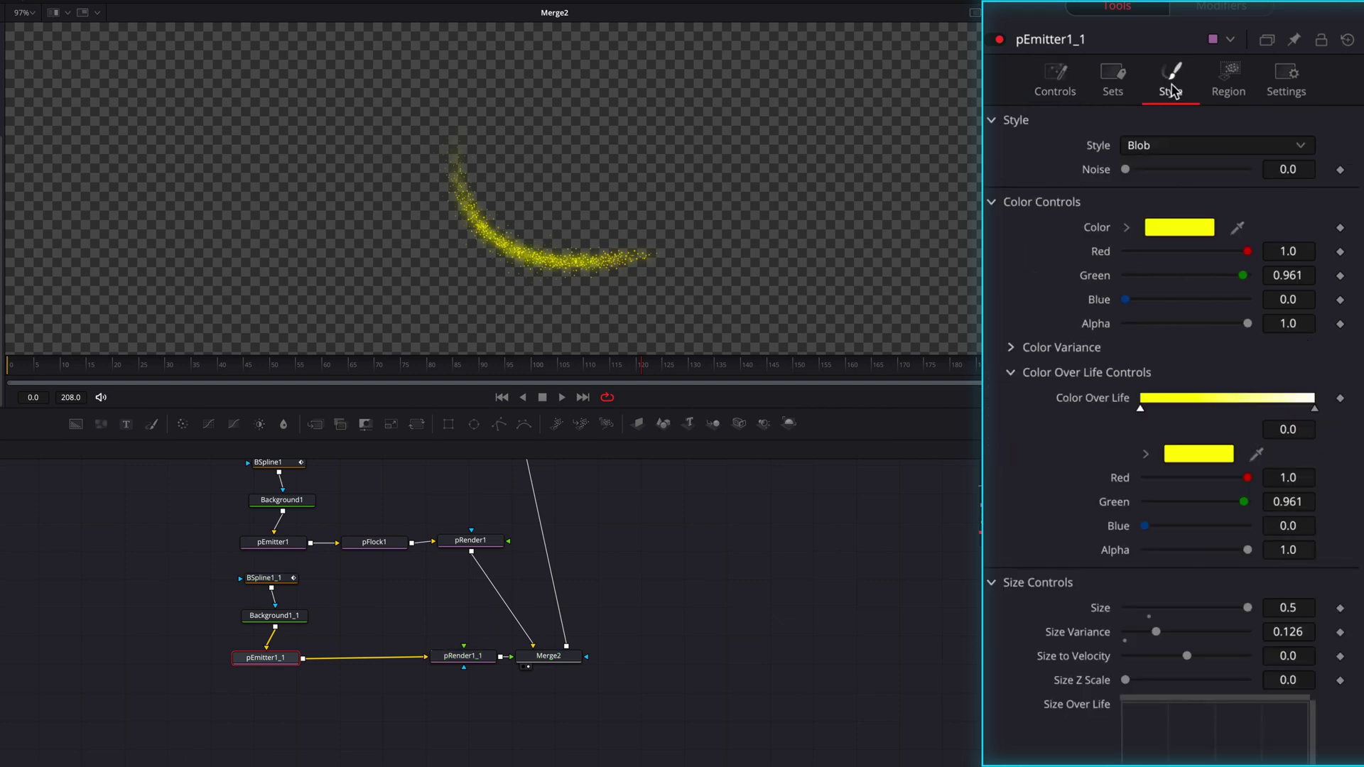
scroll(1171, 89, down, 5)
drag(1219, 639, 1181, 640)
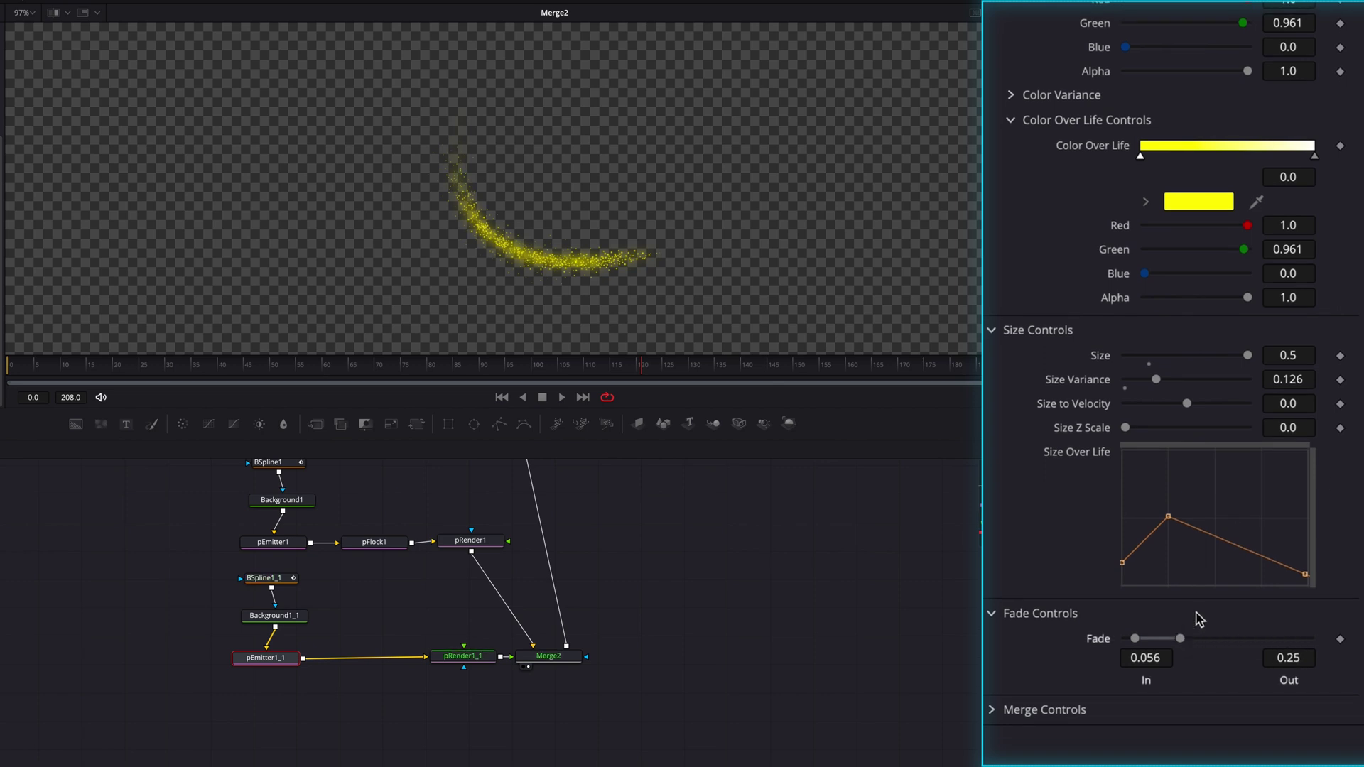
drag(1248, 356, 1229, 358)
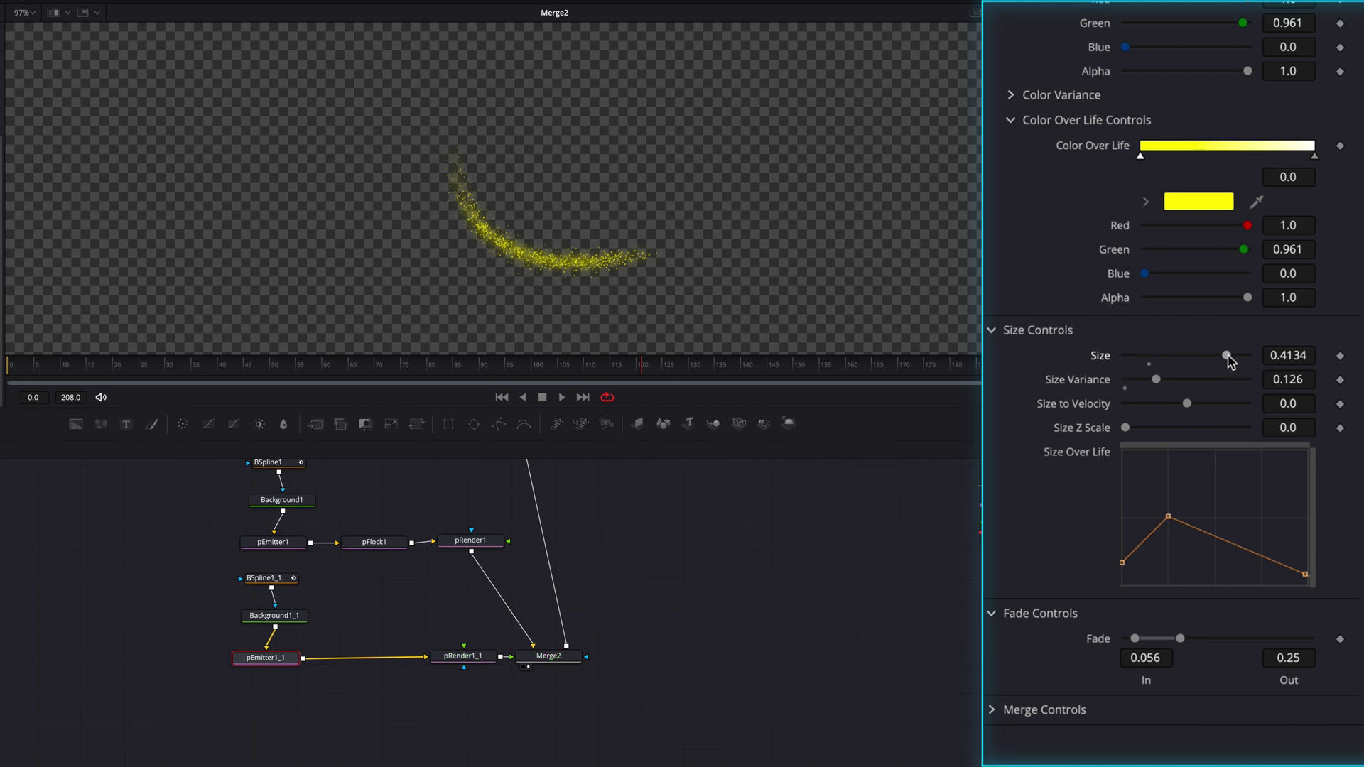
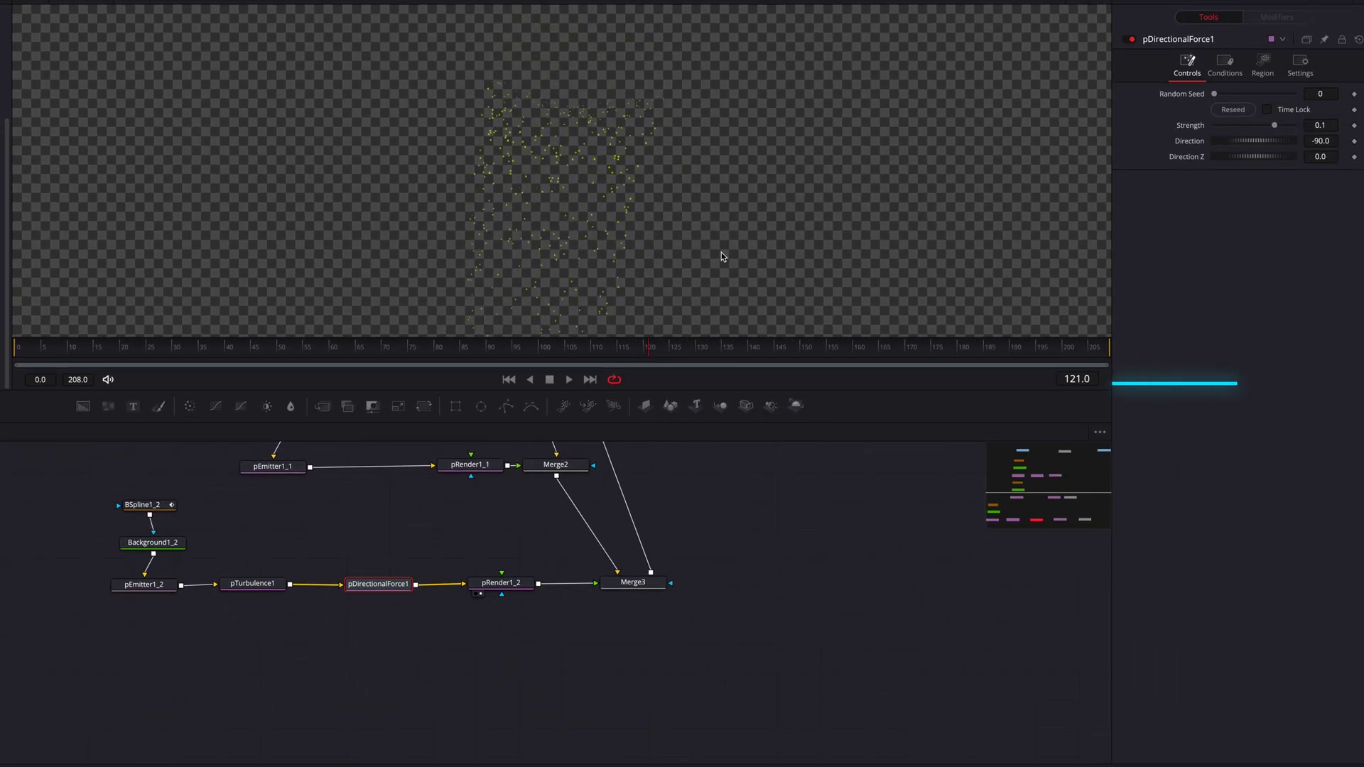
Reduce pDirectionalForce1's strength to 0.0016 and play back the particle motion.
click(1303, 150)
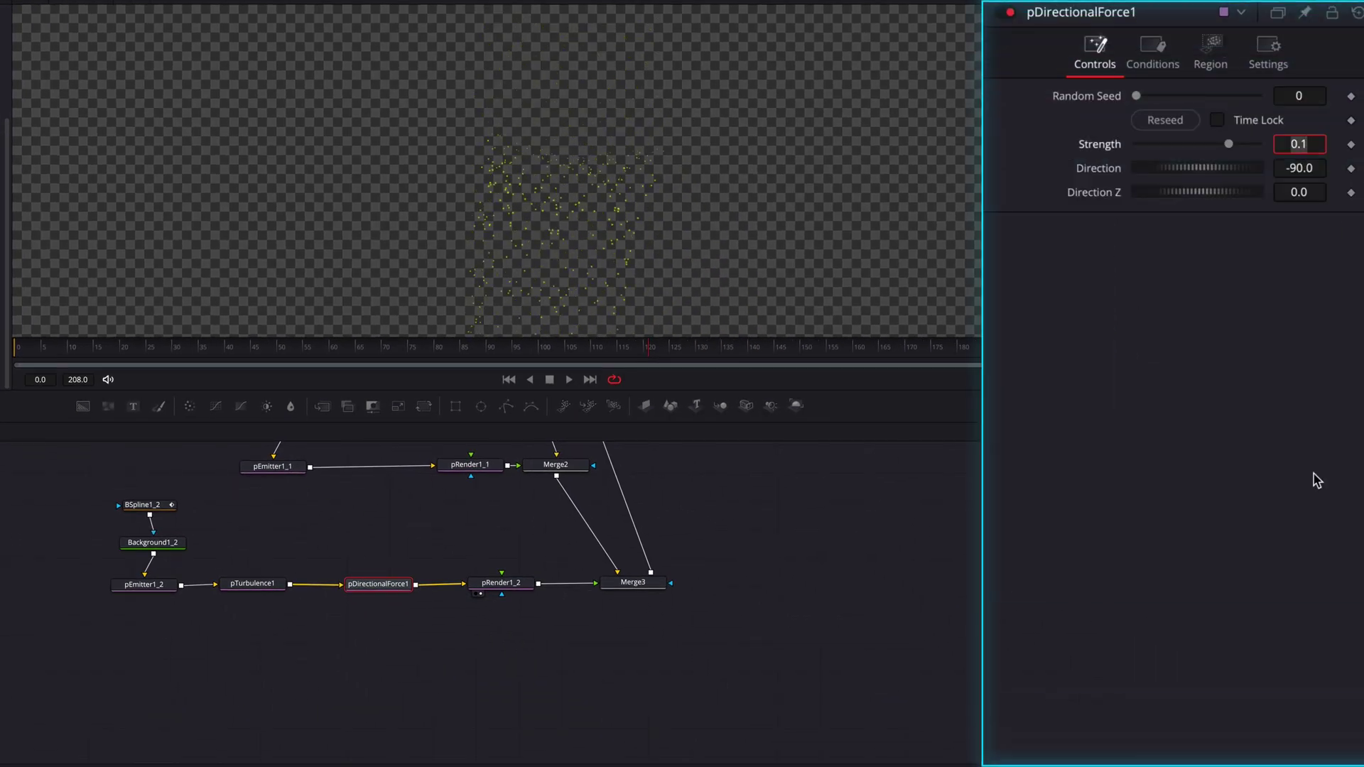
text(0)
key(Tab)
click(1232, 296)
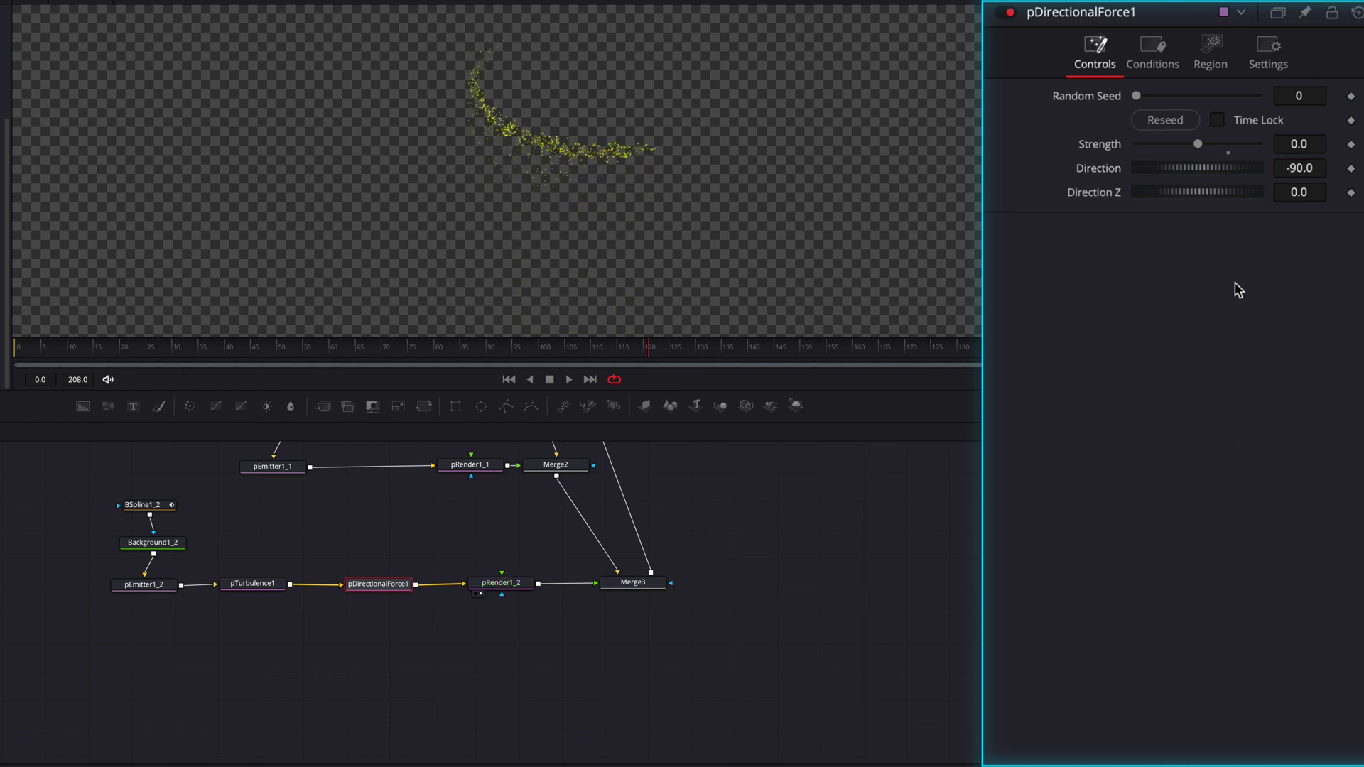
click(1298, 147)
text(0.0016)
key(Return)
key(space)
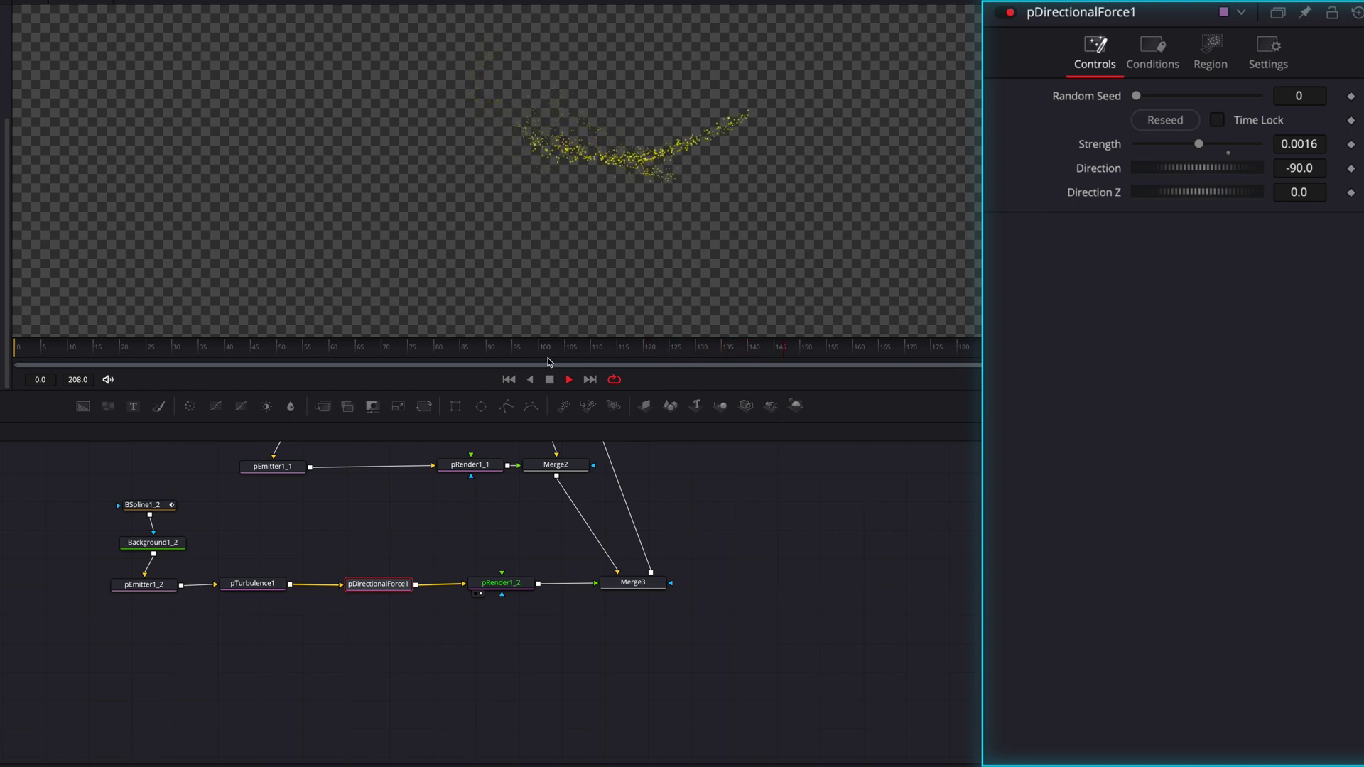
click(527, 350)
Set pTurbulence1's density to 87.4 and play back the trail.
click(276, 579)
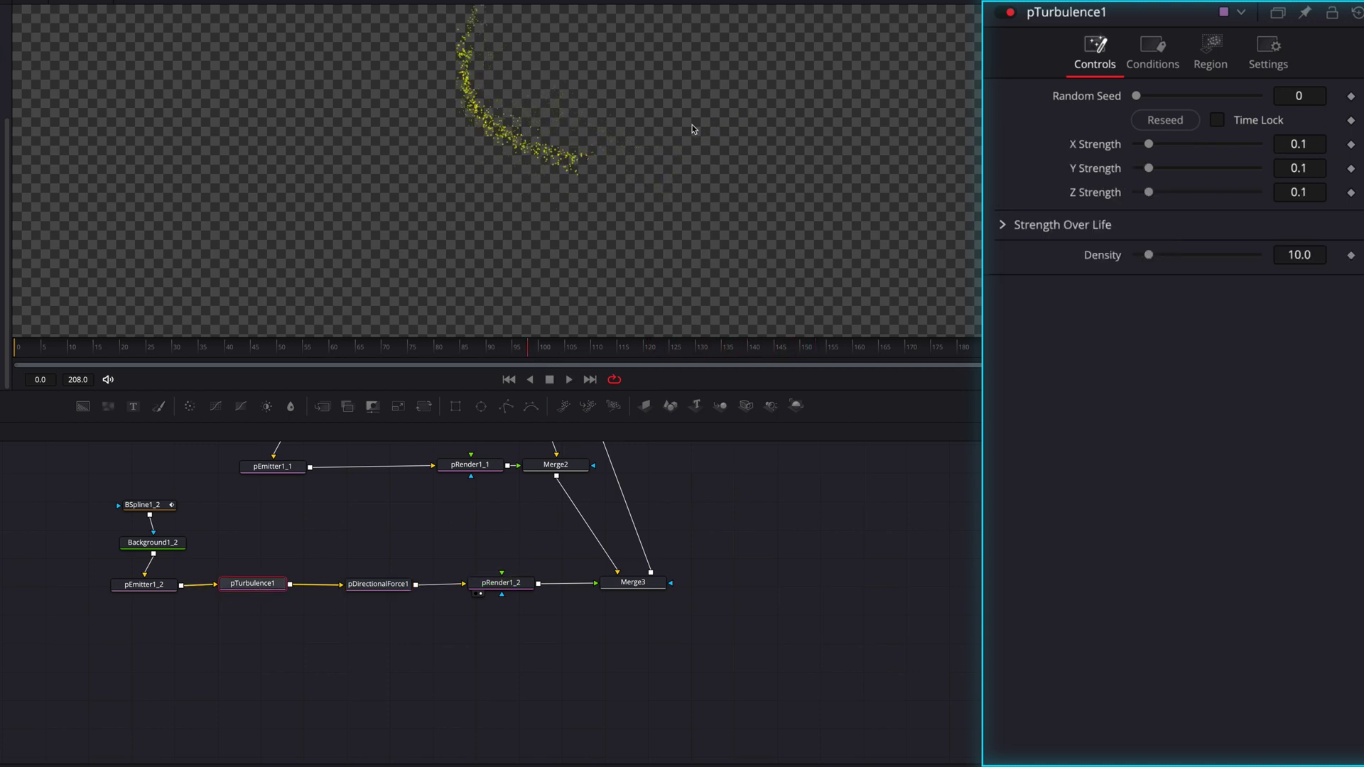
drag(1149, 255, 1223, 293)
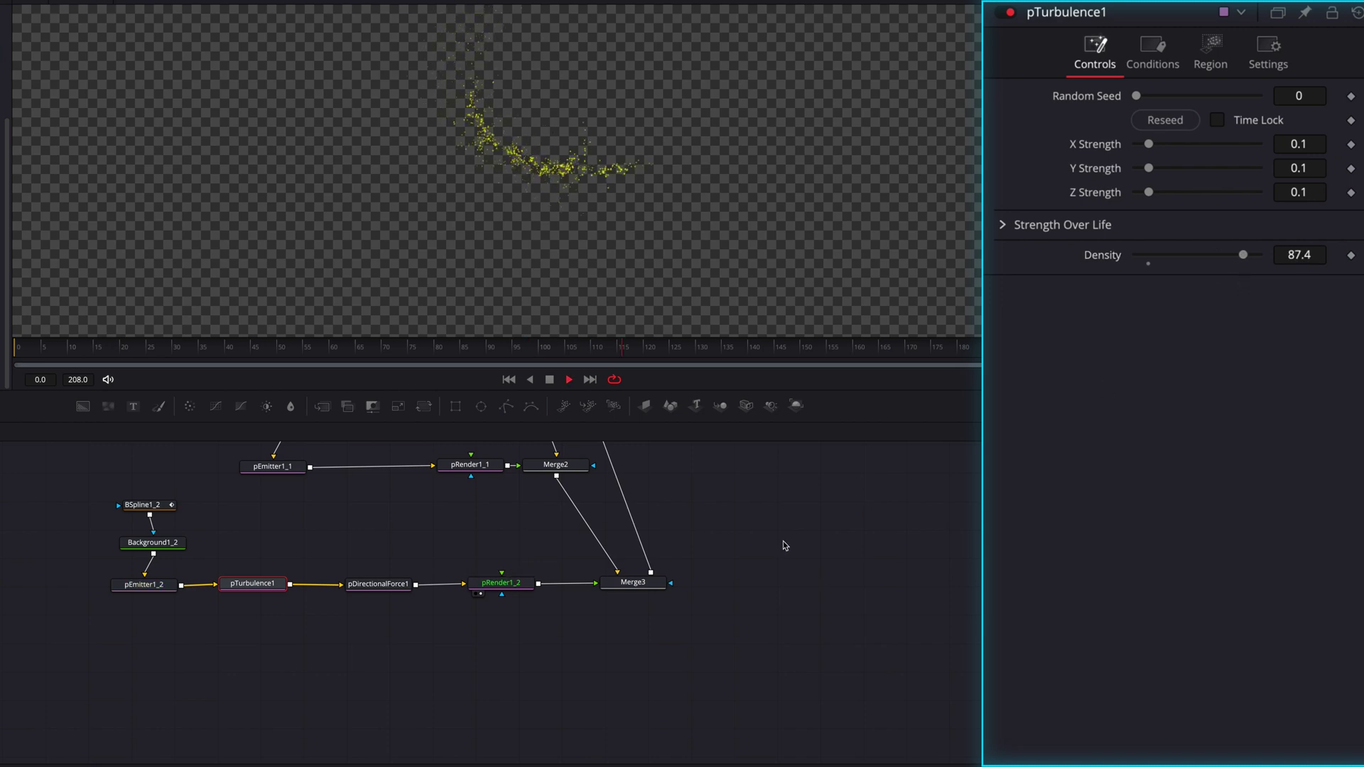
key(space)
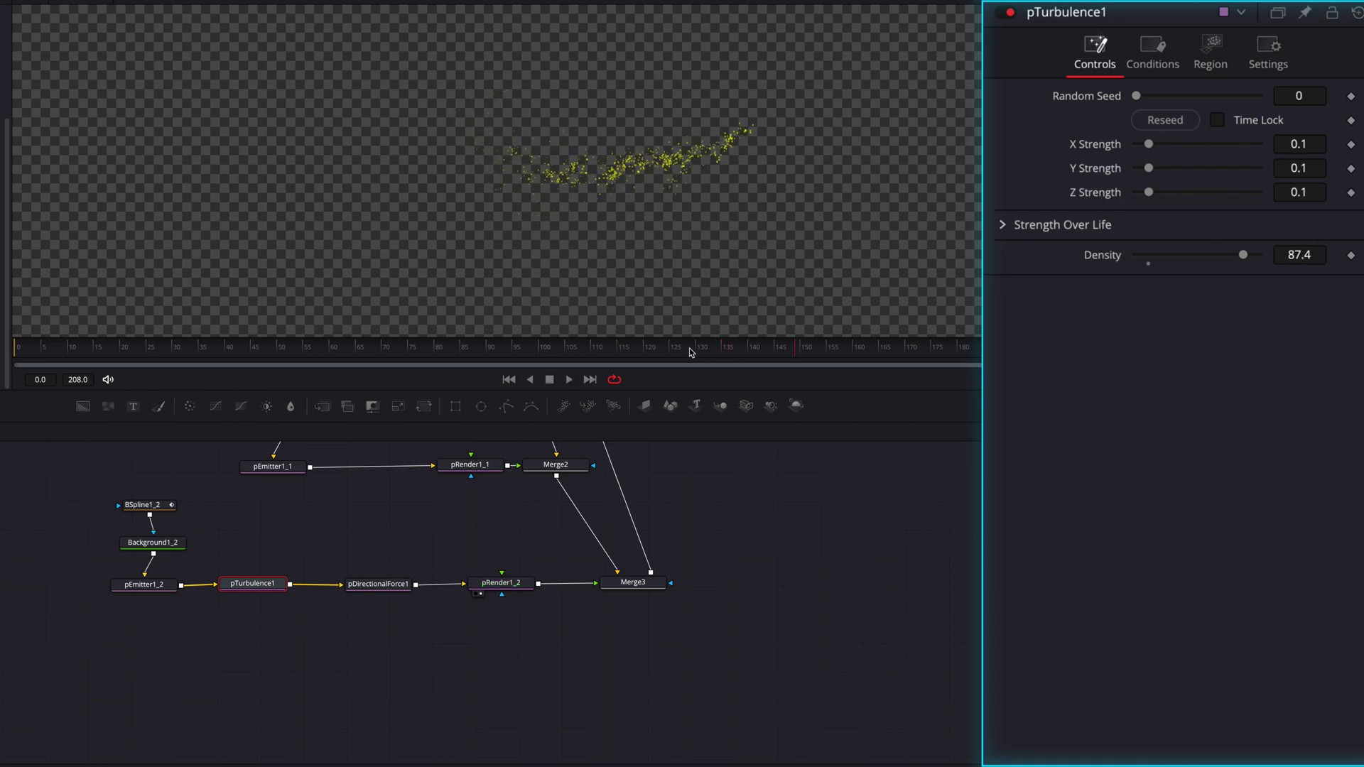
Shape pTurbulence1's strength-over-life curve to start near zero and rise steeply at the end of life, and preview the motion.
click(1004, 226)
drag(1135, 312, 1133, 380)
drag(1277, 332, 1317, 284)
key(space)
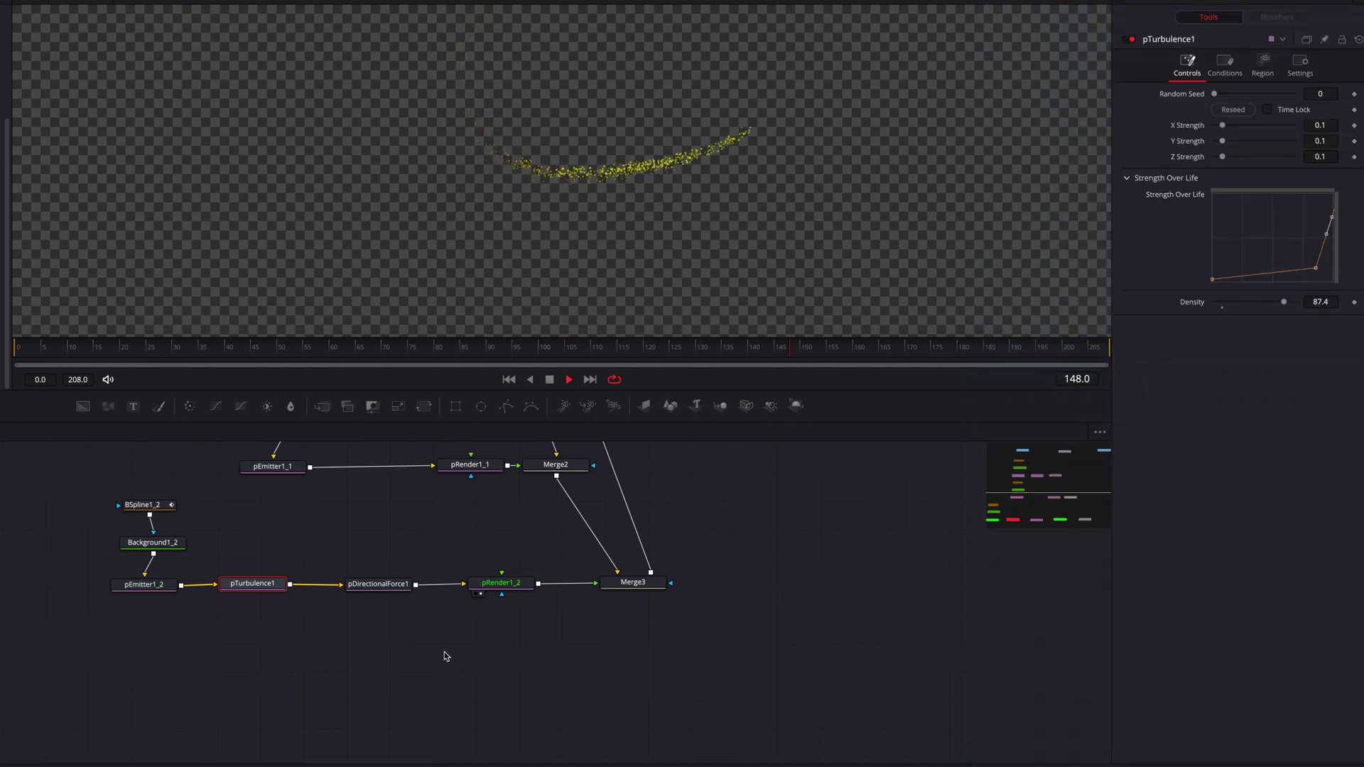
click(544, 348)
key(space)
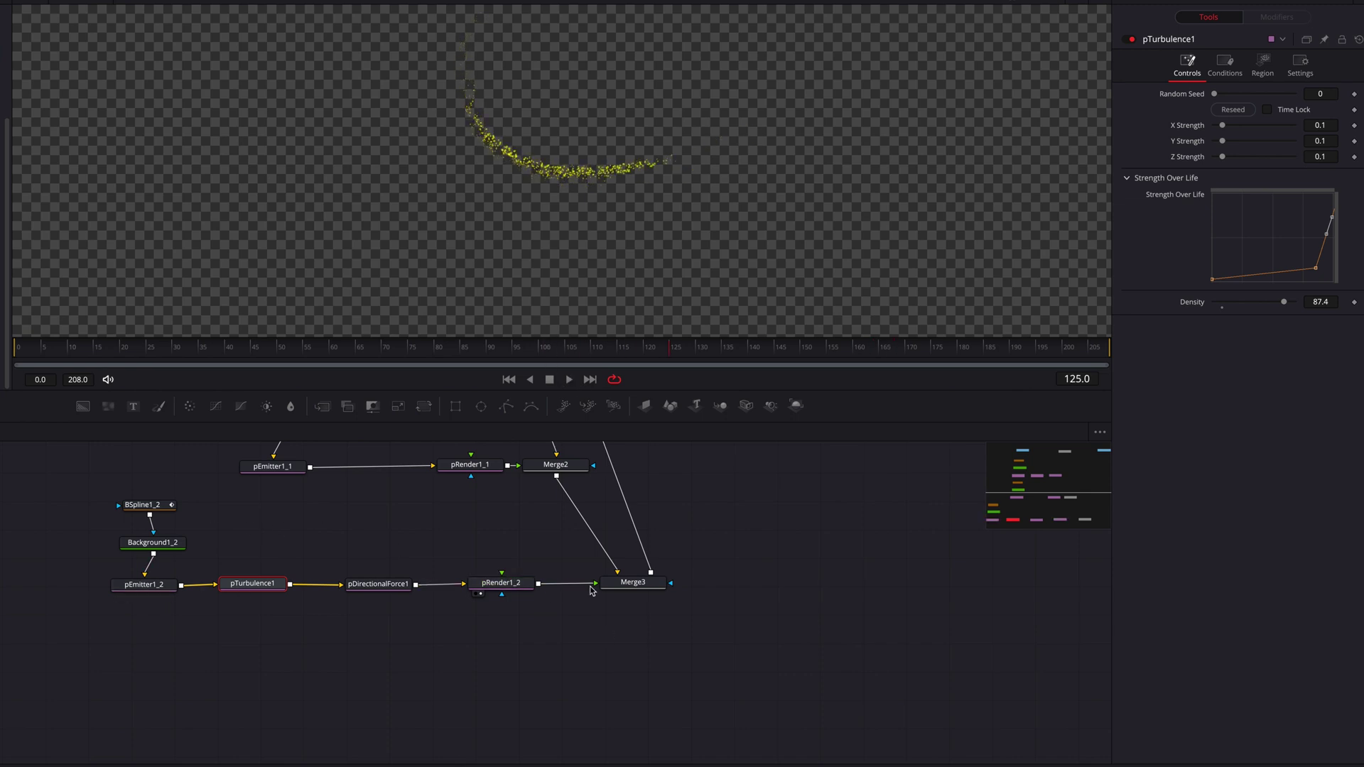
View Merge3's output, set pEmitter1_2's position variance to 0.0063 and its lifespan to 60, and open its style settings.
click(635, 584)
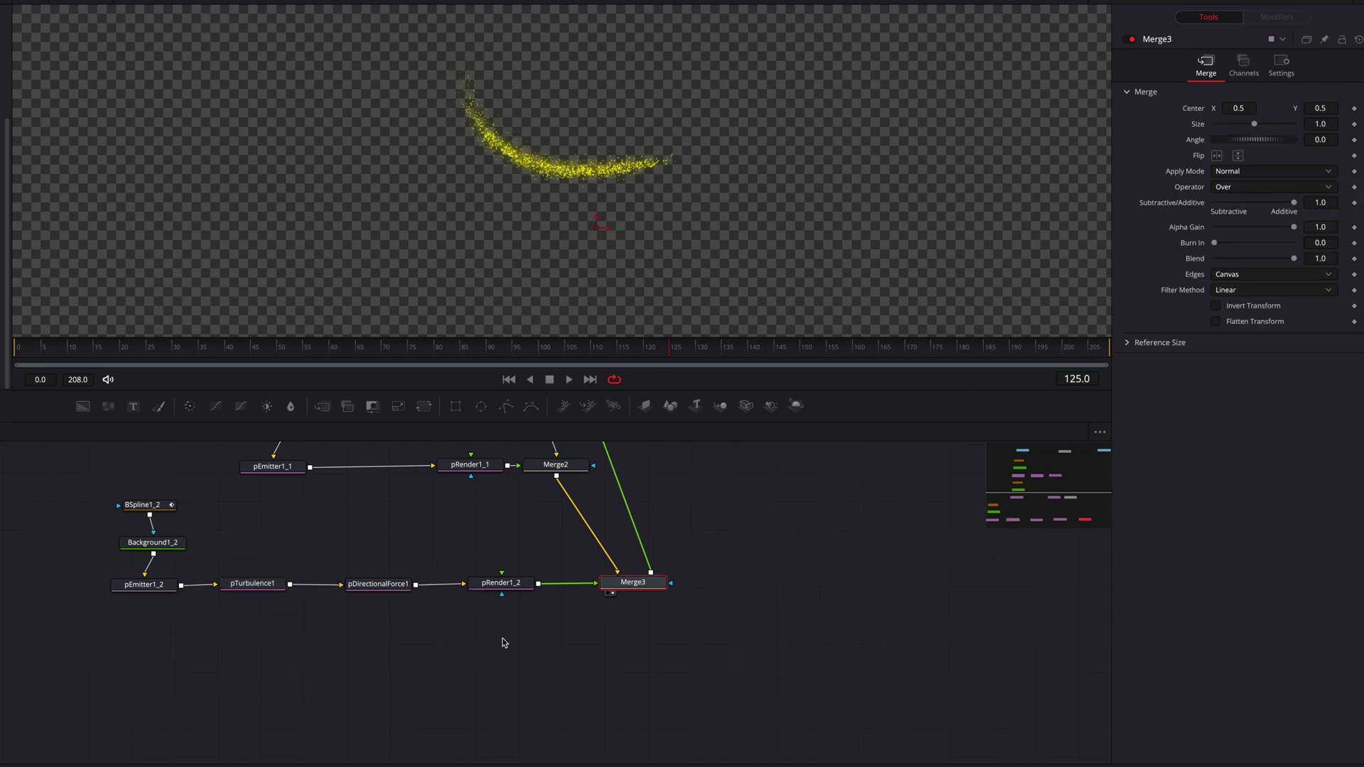
click(157, 591)
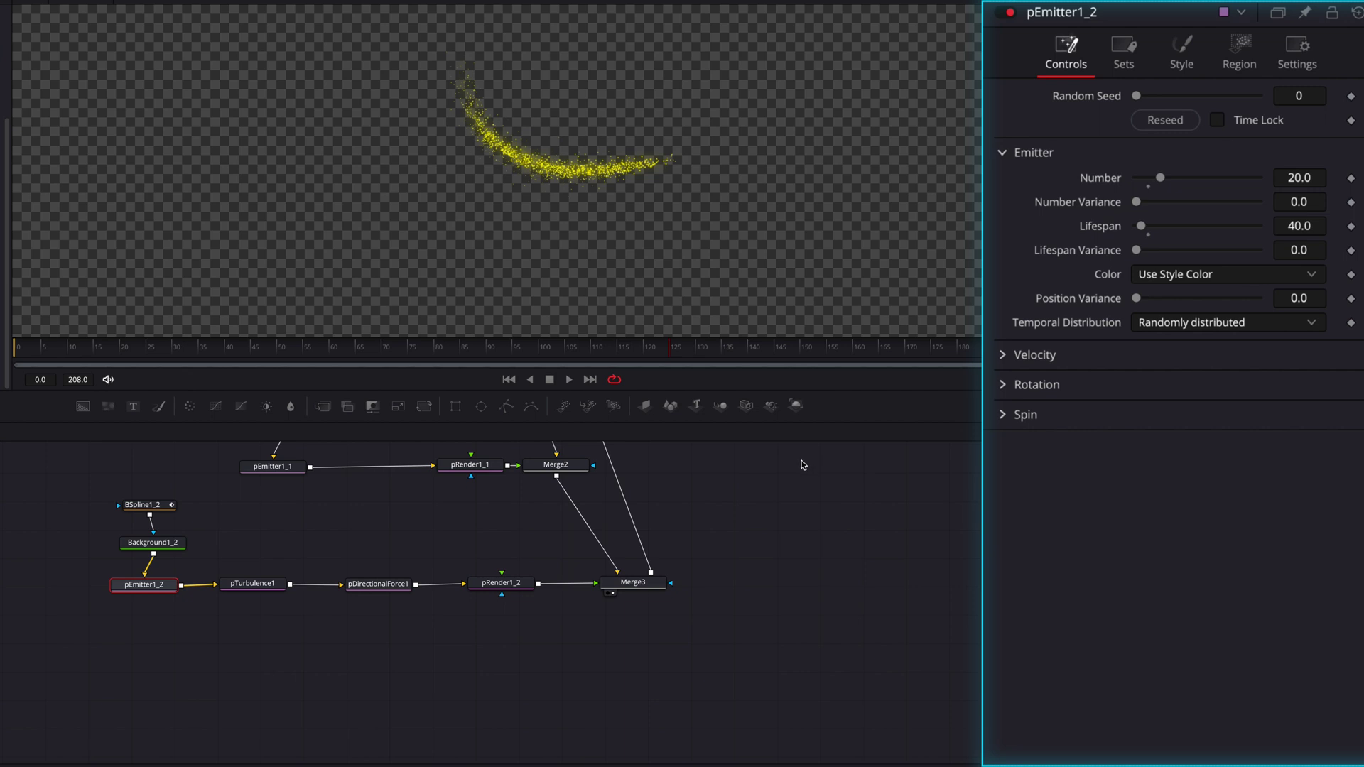
drag(1299, 299, 1316, 298)
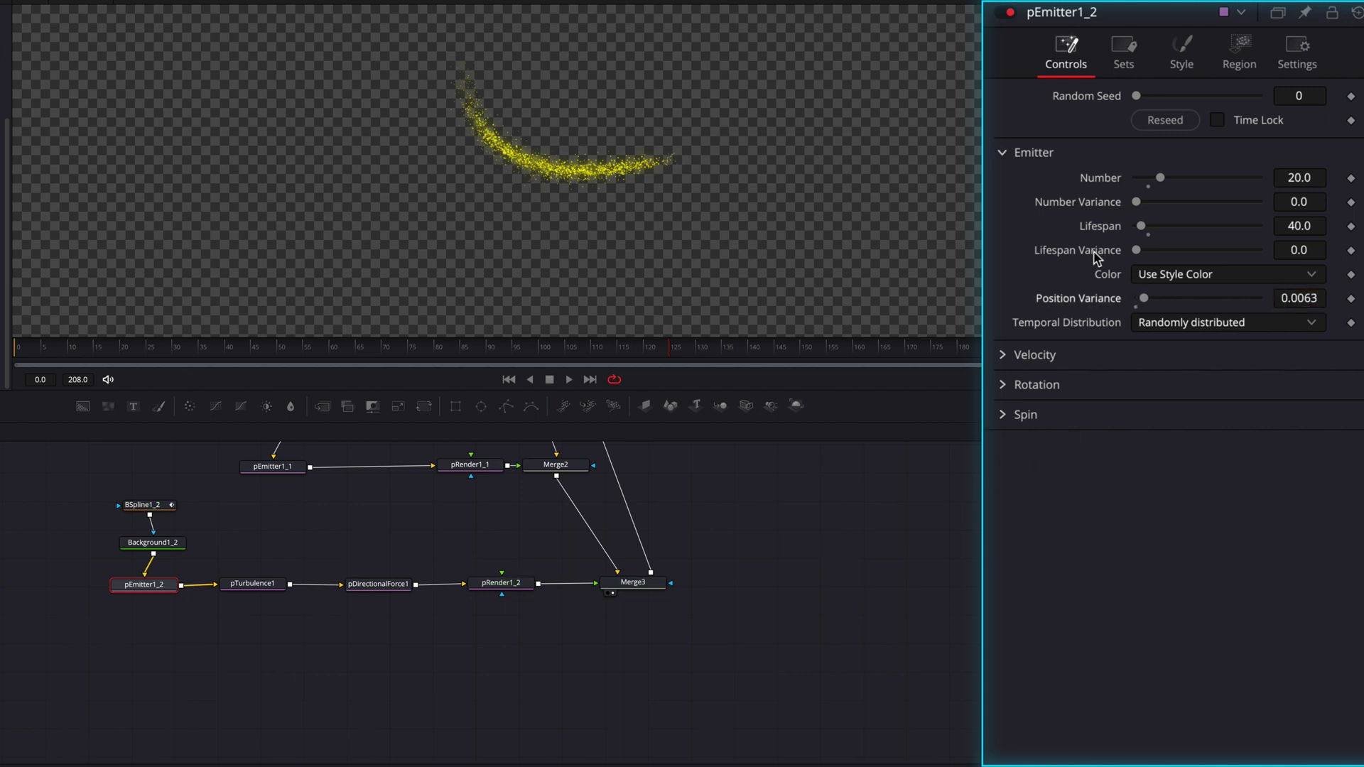
click(1314, 229)
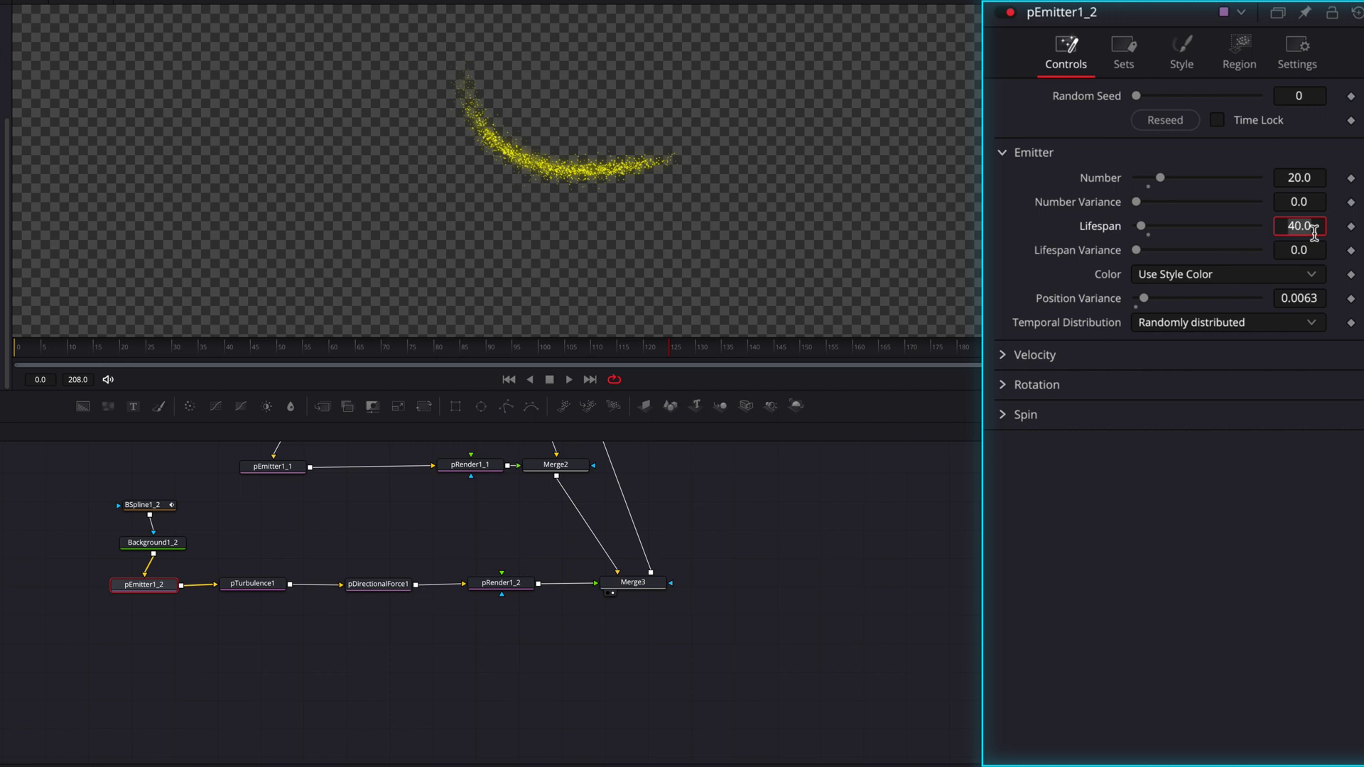
key(Tab)
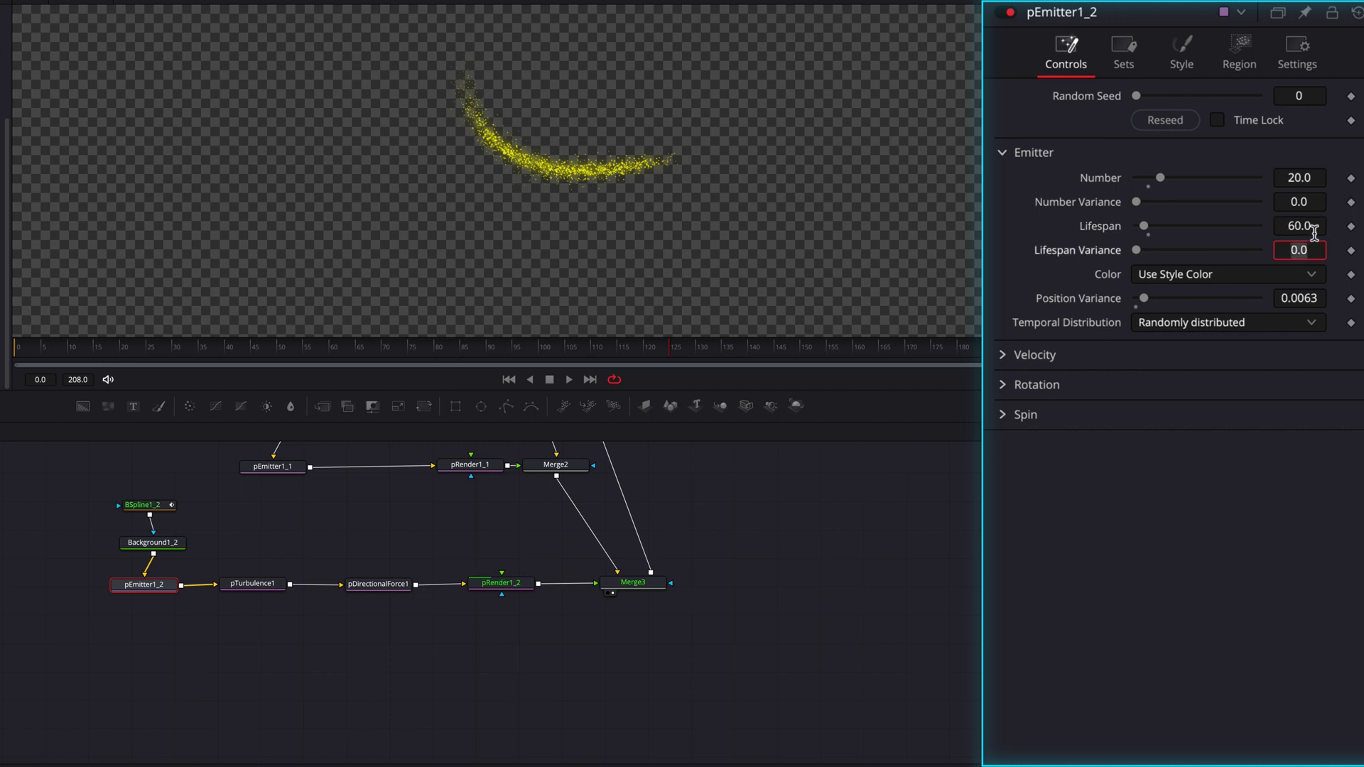
click(1182, 53)
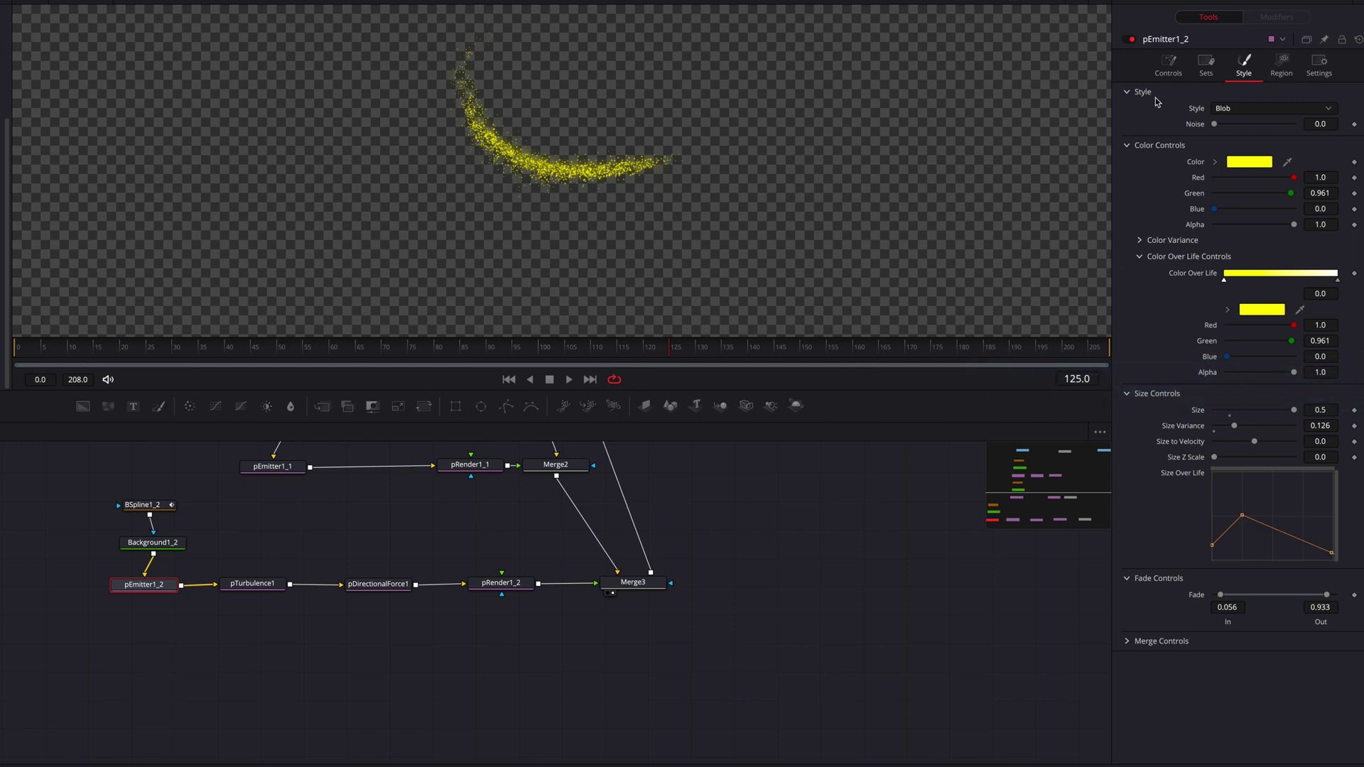
Paste another copy of the spline, background, emitter and render nodes, merge its render with Merge3, and view pRender1_3.
click(363, 655)
key(ctrl+v)
drag(572, 728, 651, 574)
click(642, 729)
drag(665, 710, 749, 710)
scroll(586, 700, down, 1)
click(586, 685)
key(2)
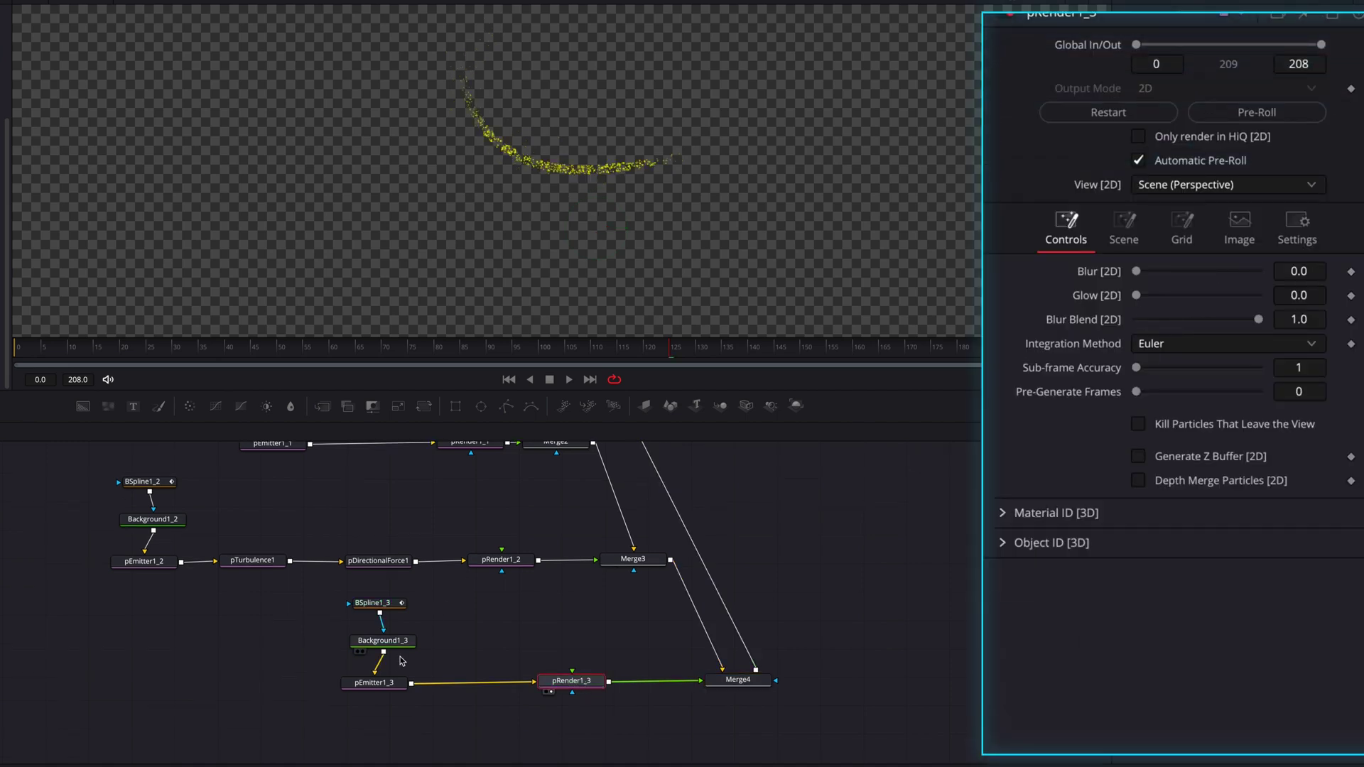
Change pEmitter1_3's particle style to NGon with 4 sides.
click(390, 686)
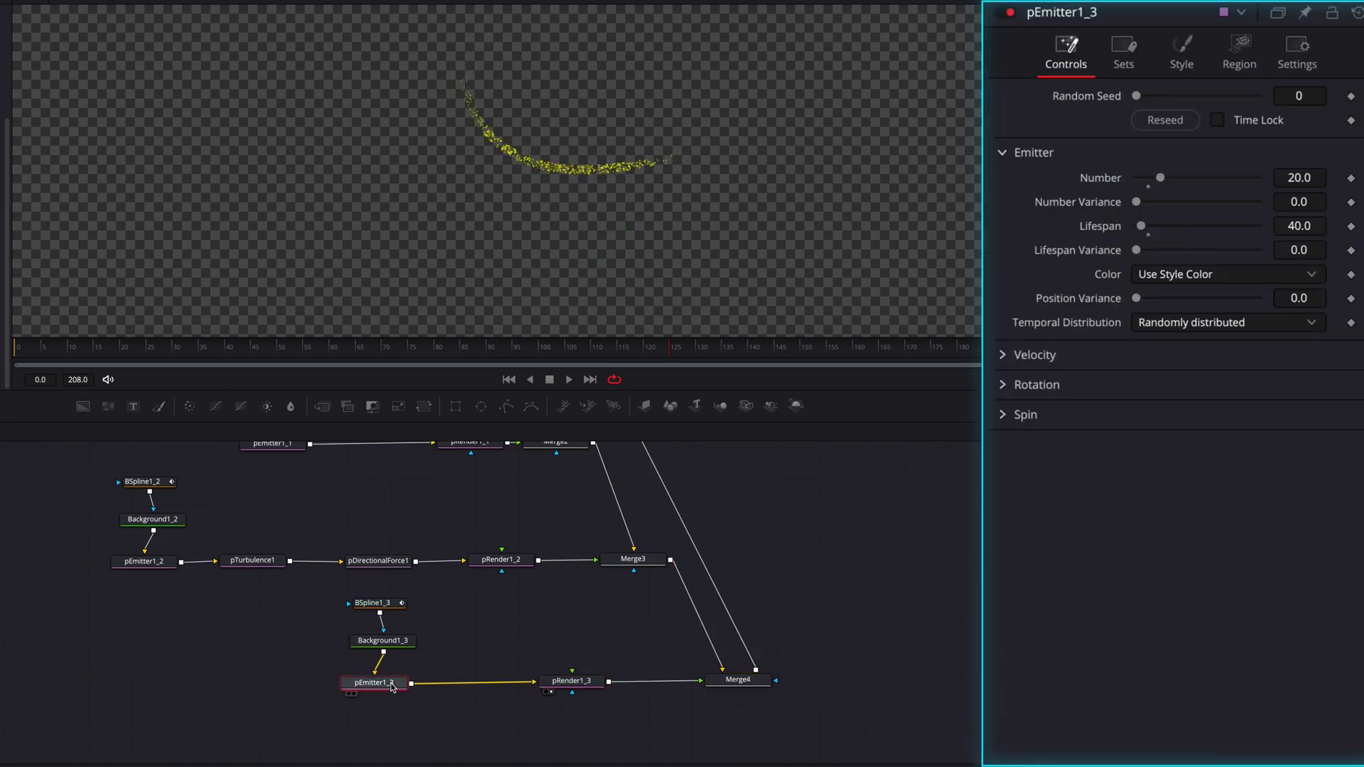
click(1182, 47)
click(1205, 120)
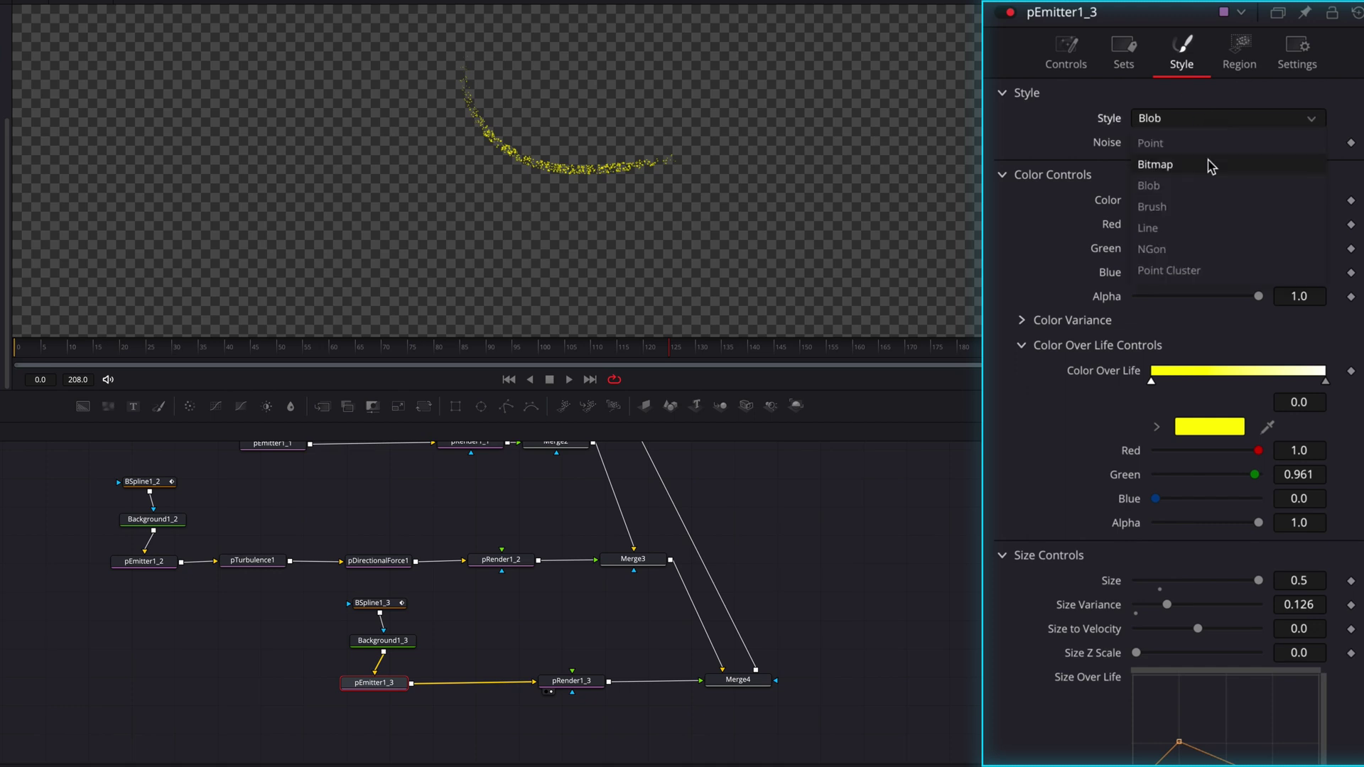
click(1206, 249)
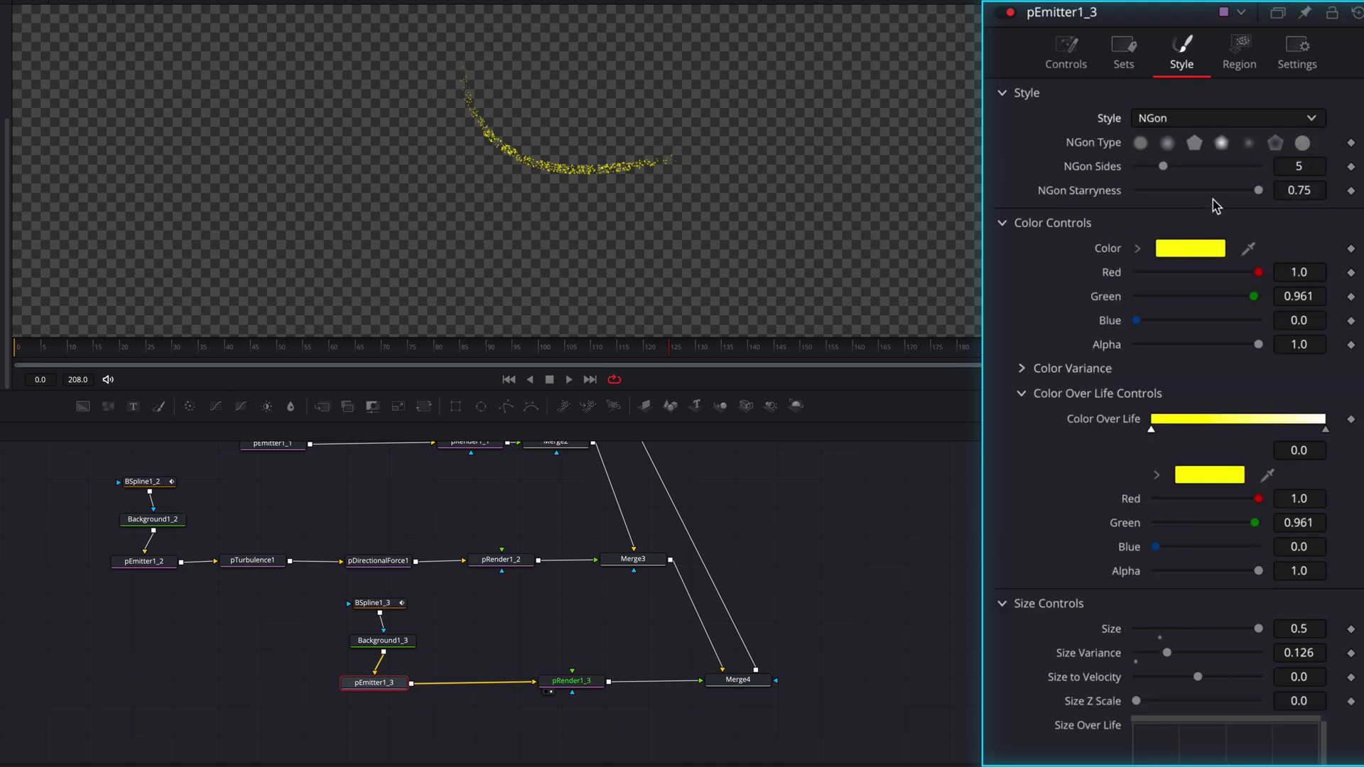
click(1320, 171)
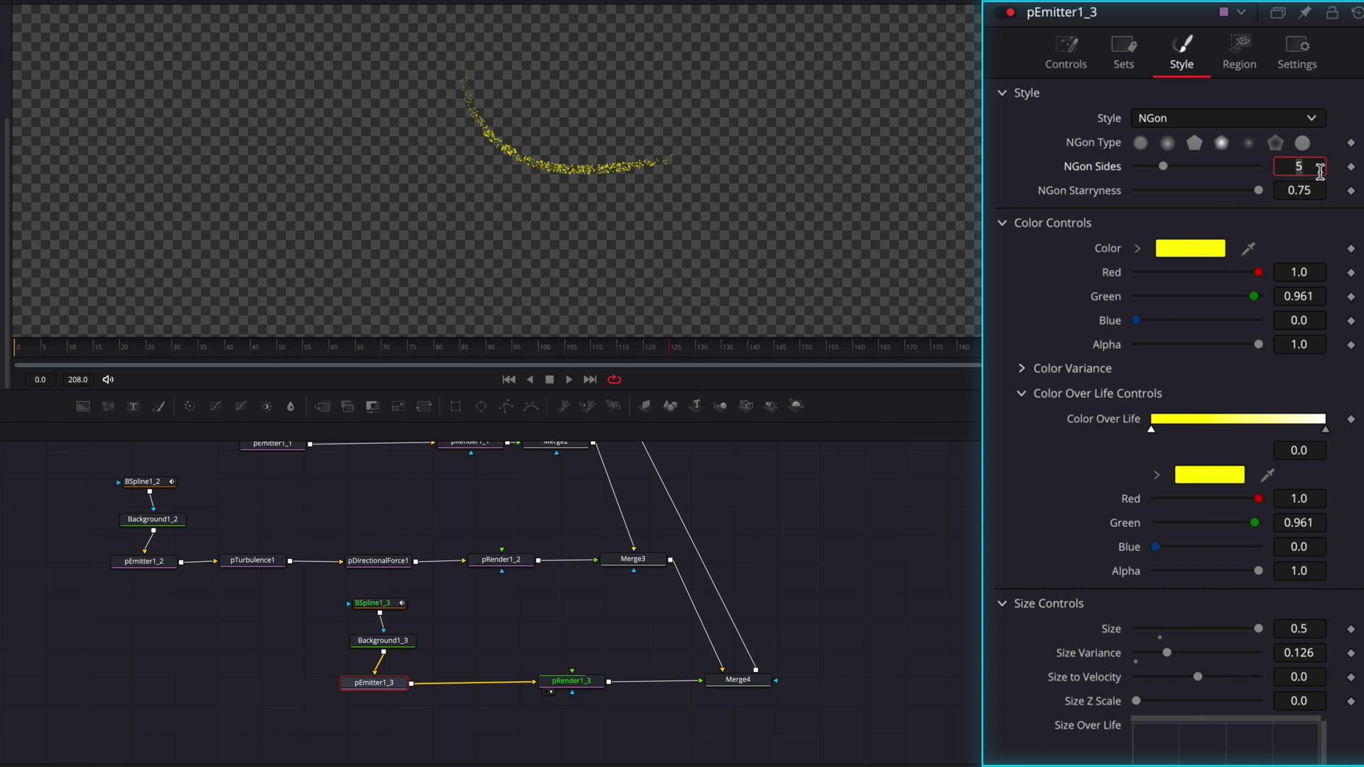
text(4)
click(1039, 169)
Set pEmitter1_3's particle size to 2, size variance to 0.5 and fade out to 0.5.
scroll(1298, 228, down, 3)
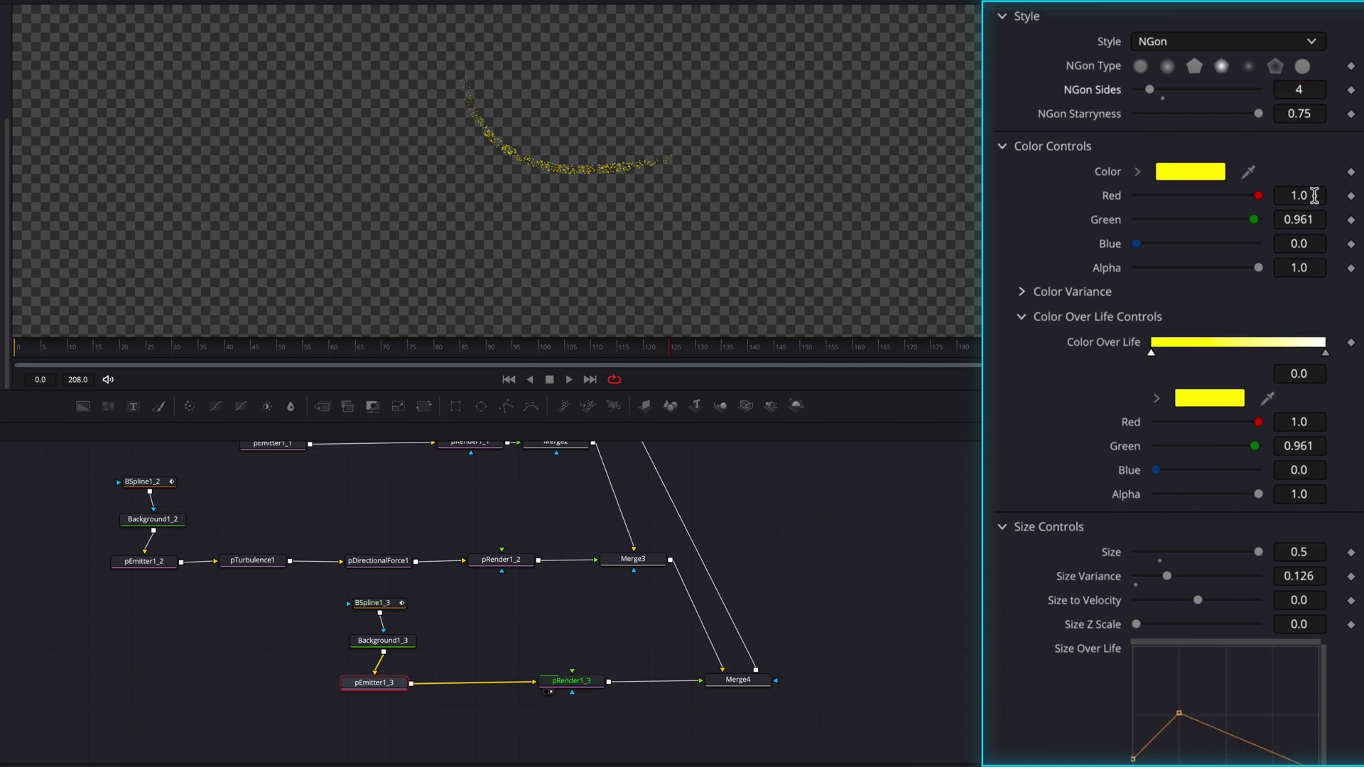
scroll(1306, 268, down, 1)
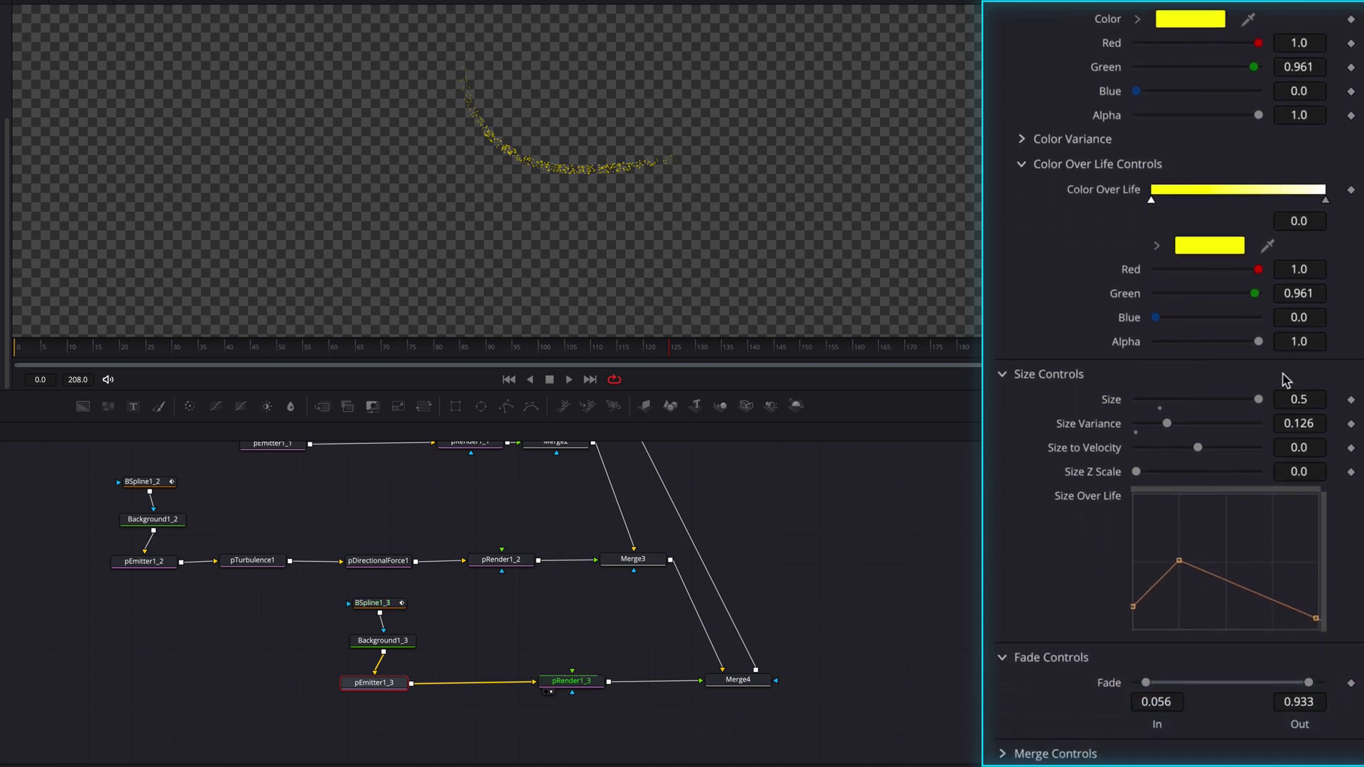
click(1311, 398)
text(2)
drag(1167, 426, 1264, 429)
drag(1309, 683, 1229, 683)
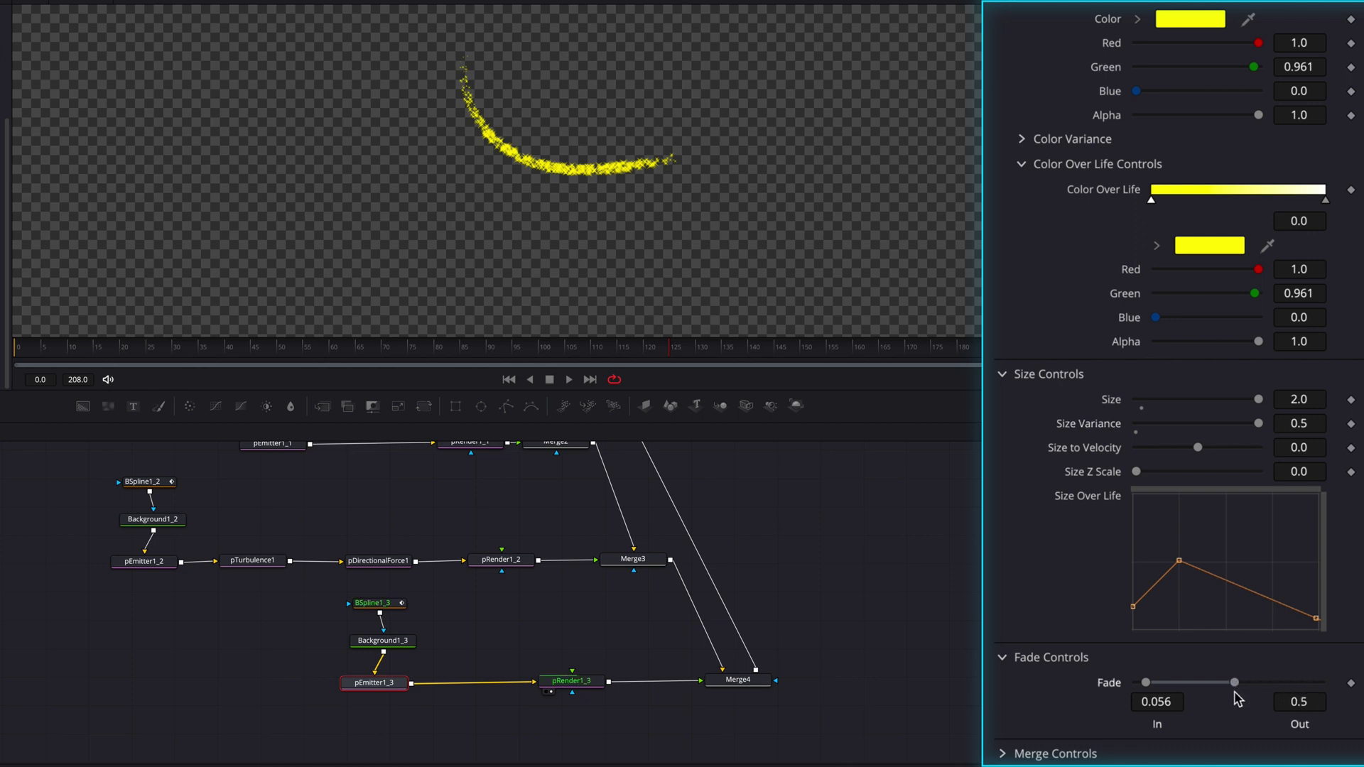
Set pEmitter1_3's particle number to 2 and its lifespan to 50.
scroll(1230, 684, up, 3)
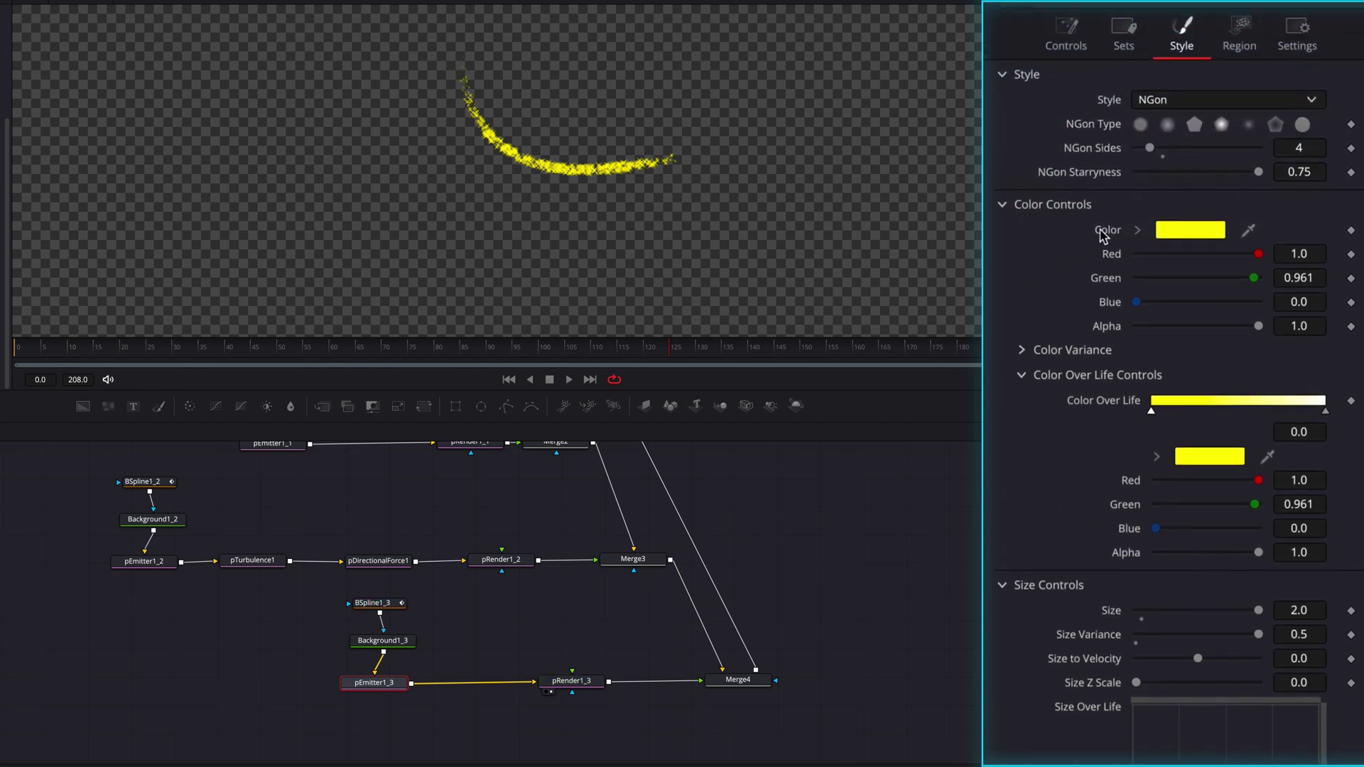
click(1073, 39)
click(1314, 158)
text(2)
key(Return)
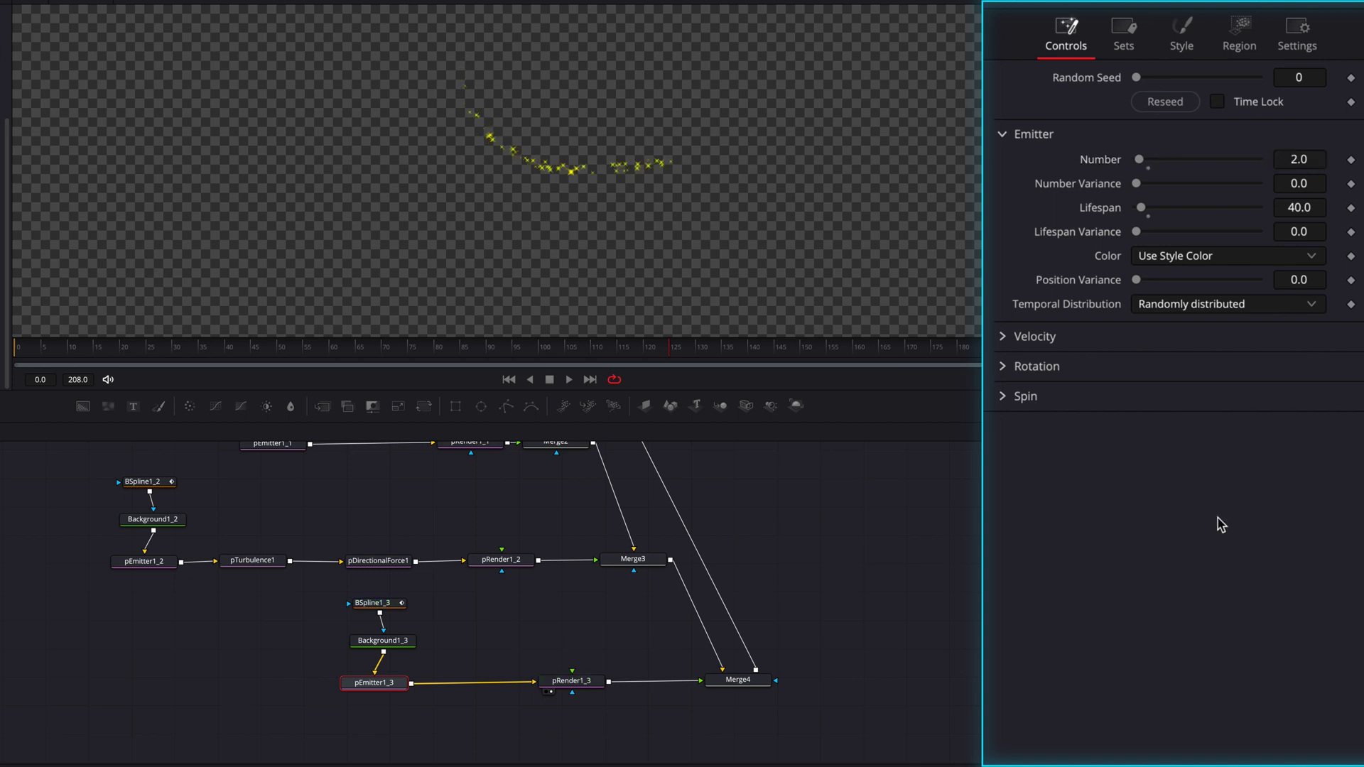
click(1317, 208)
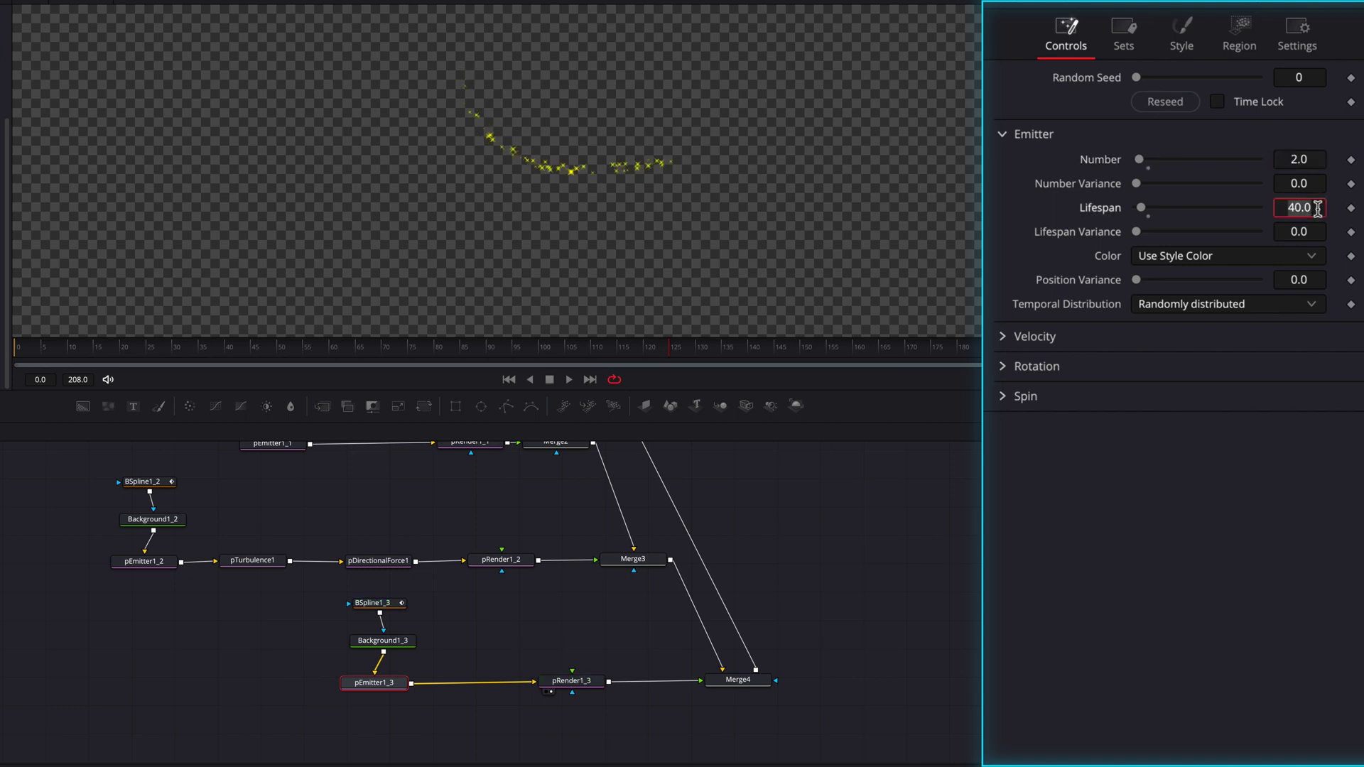
key(Tab)
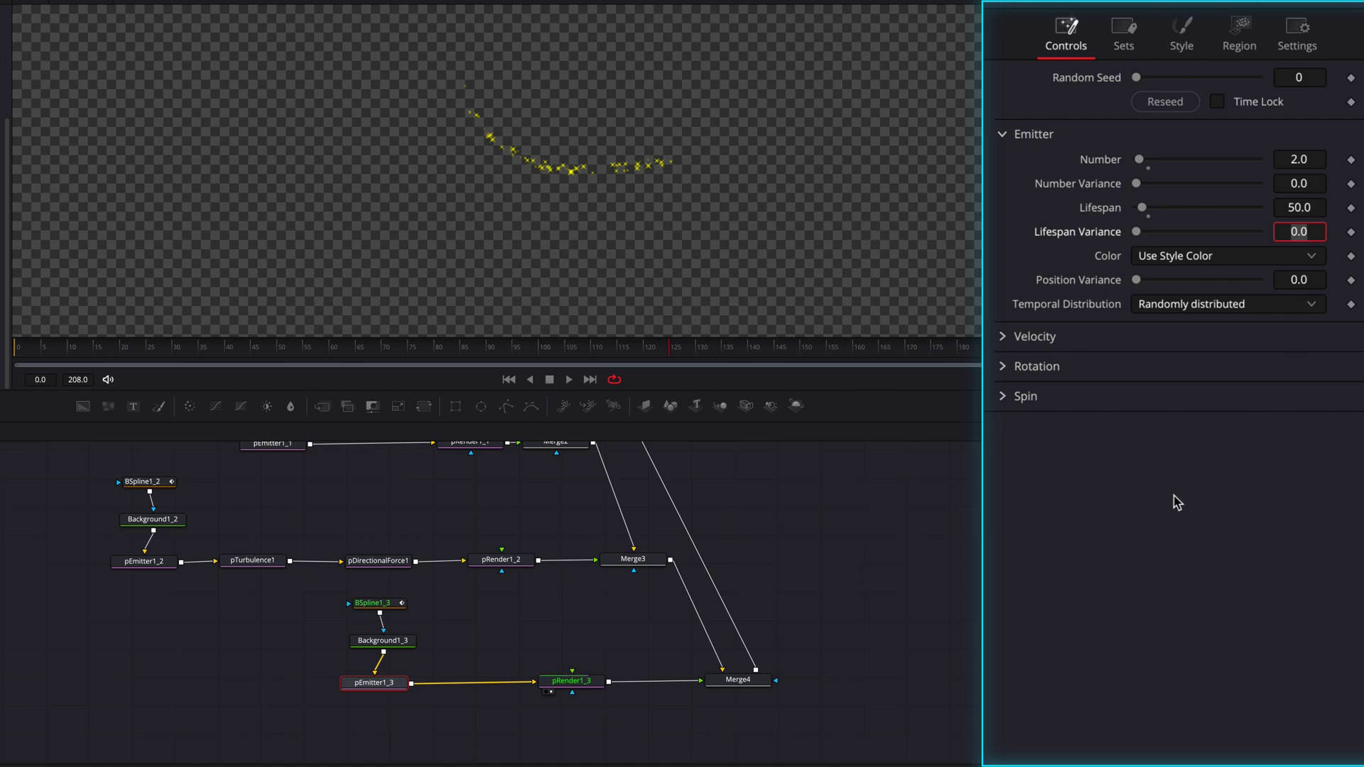
Give pEmitter1_3's particles a Z spin of 100 and play back the rotating stars.
click(1003, 396)
click(1323, 525)
text(100)
key(Tab)
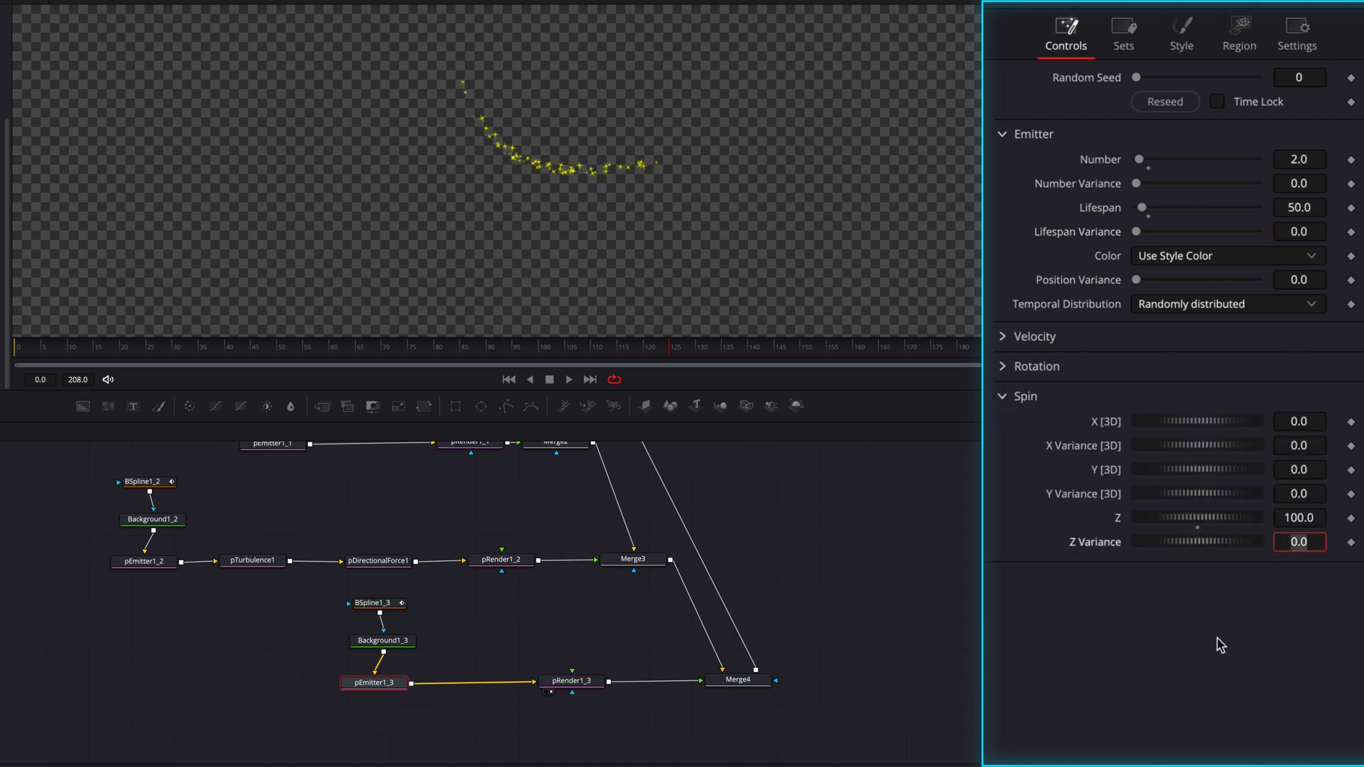
key(space)
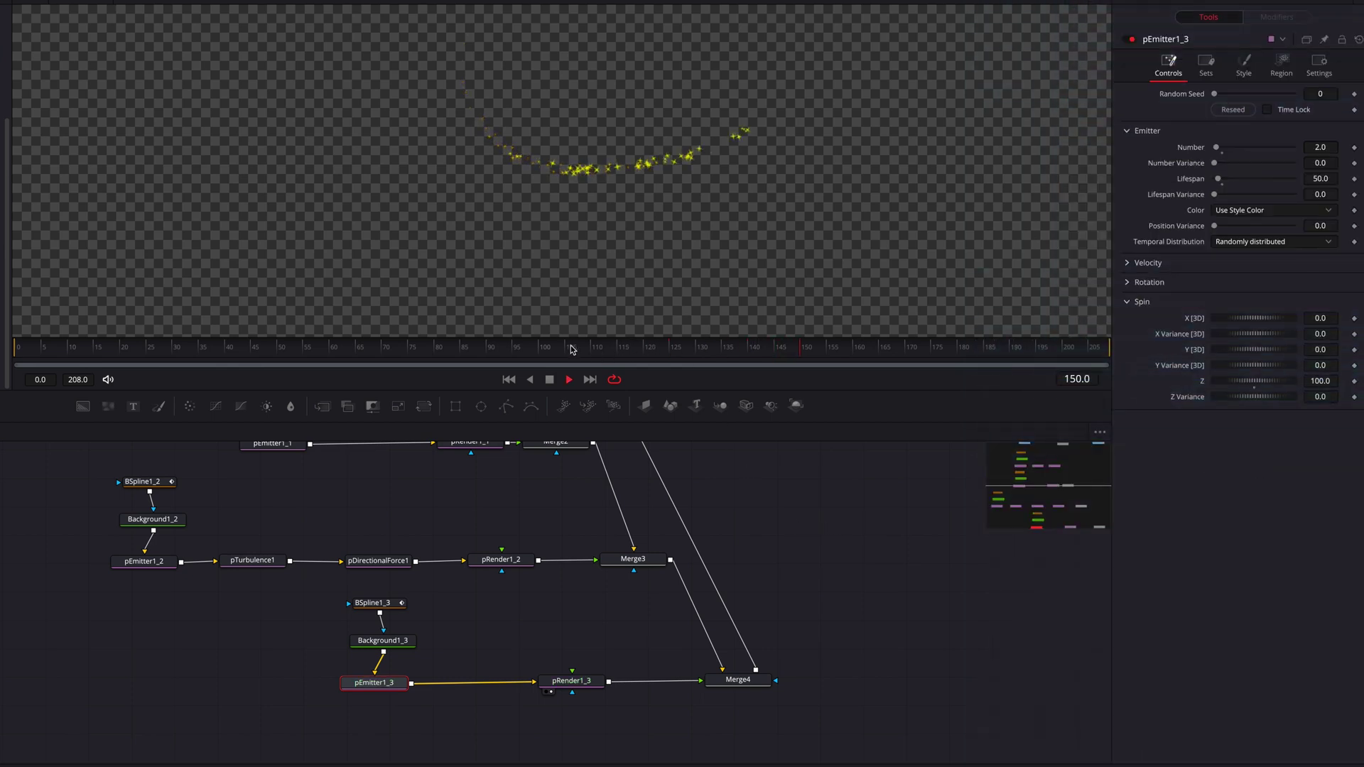
click(523, 349)
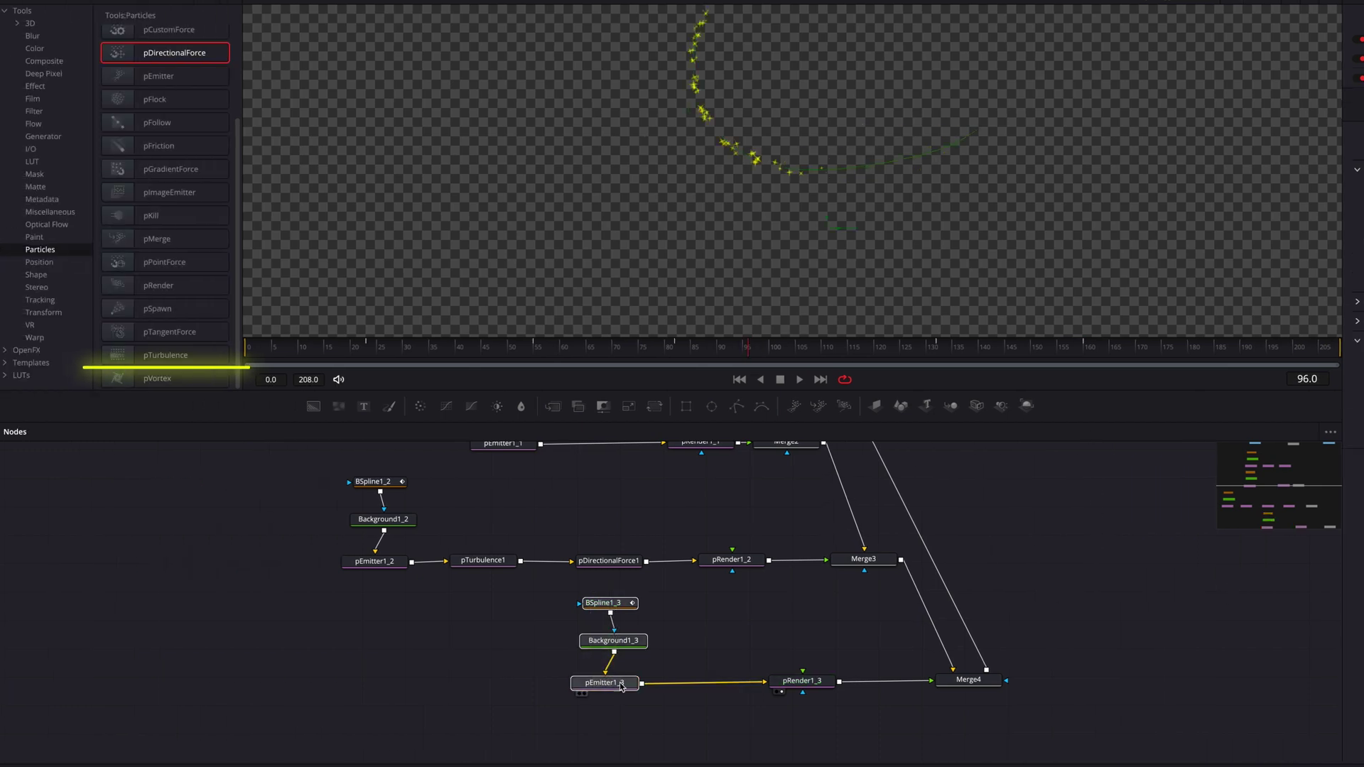
Insert a pTurbulence node between pEmitter1_3 and pRender1_3, set its density to 40.9, and preview the motion.
drag(620, 687, 556, 687)
drag(165, 355, 676, 686)
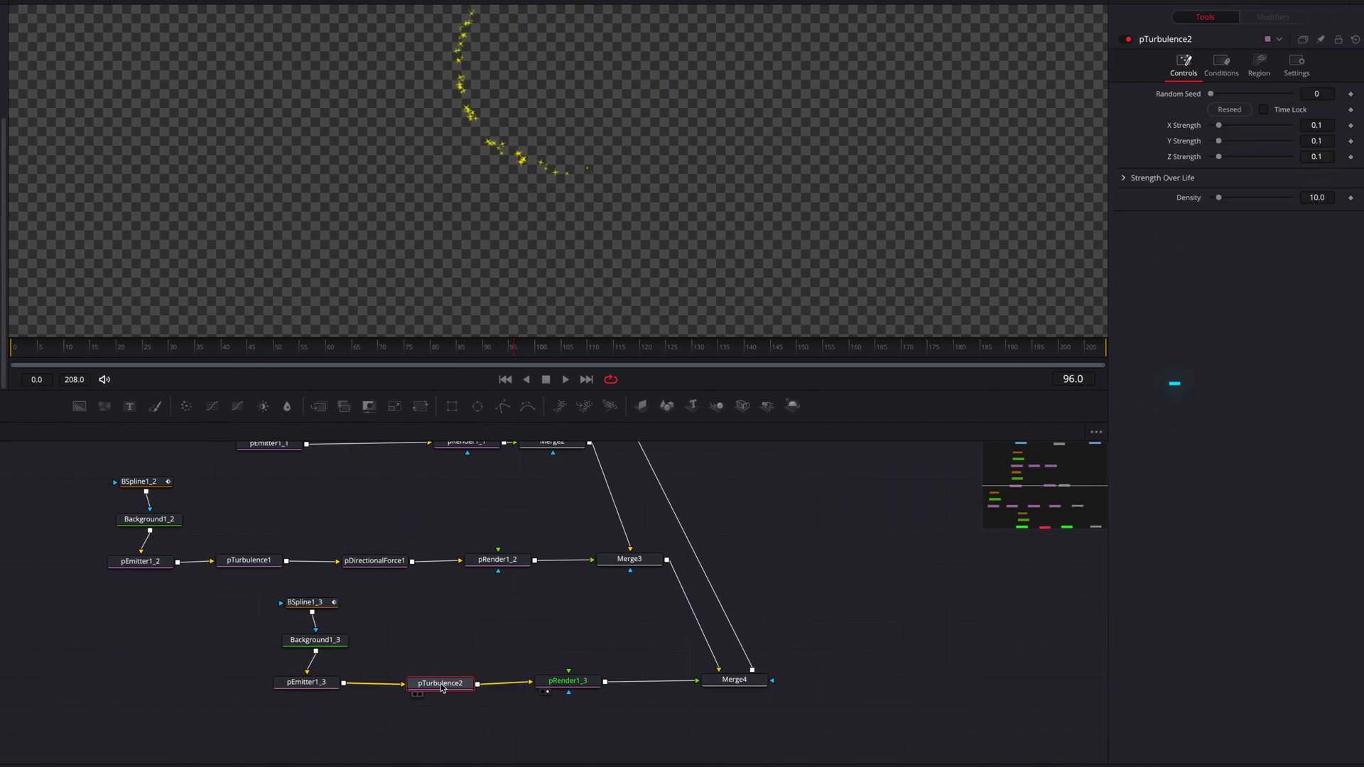
drag(441, 684, 441, 684)
drag(1143, 258, 1187, 273)
key(space)
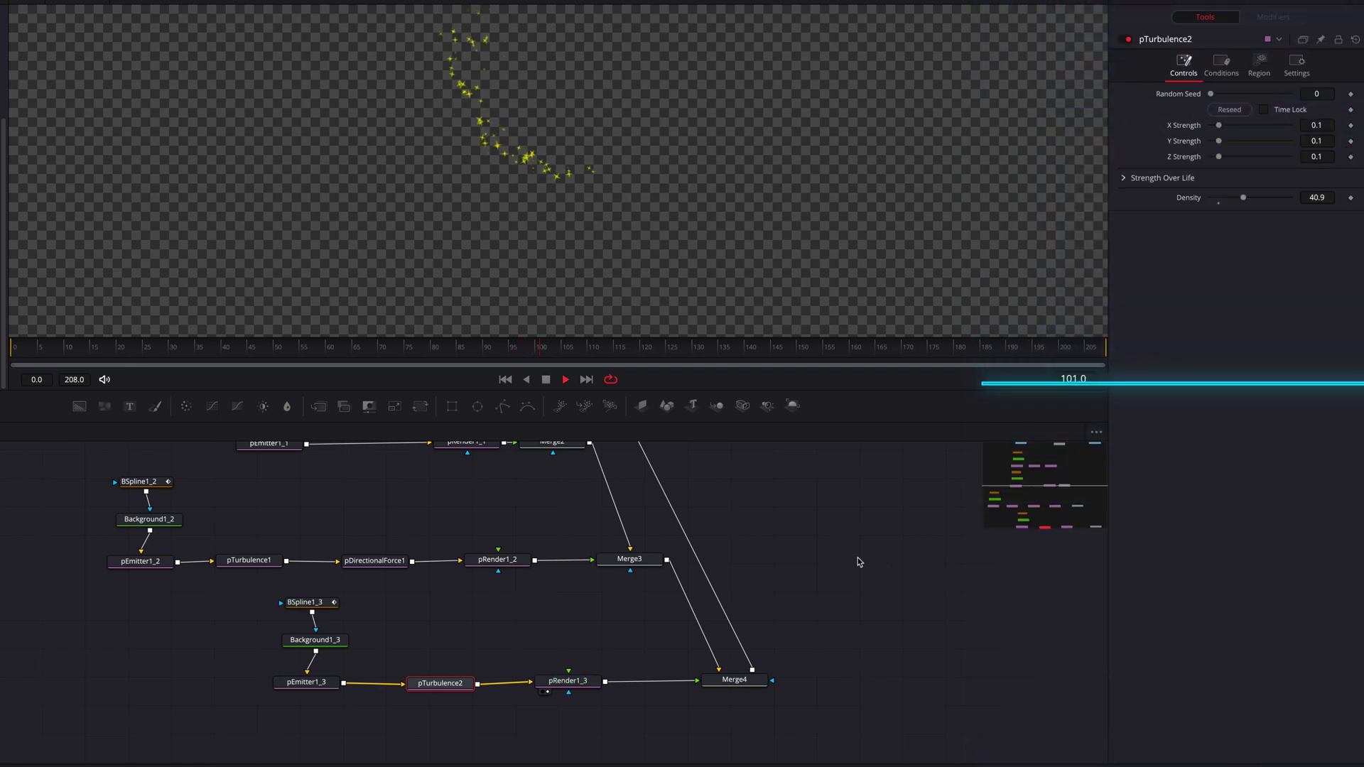
key(space)
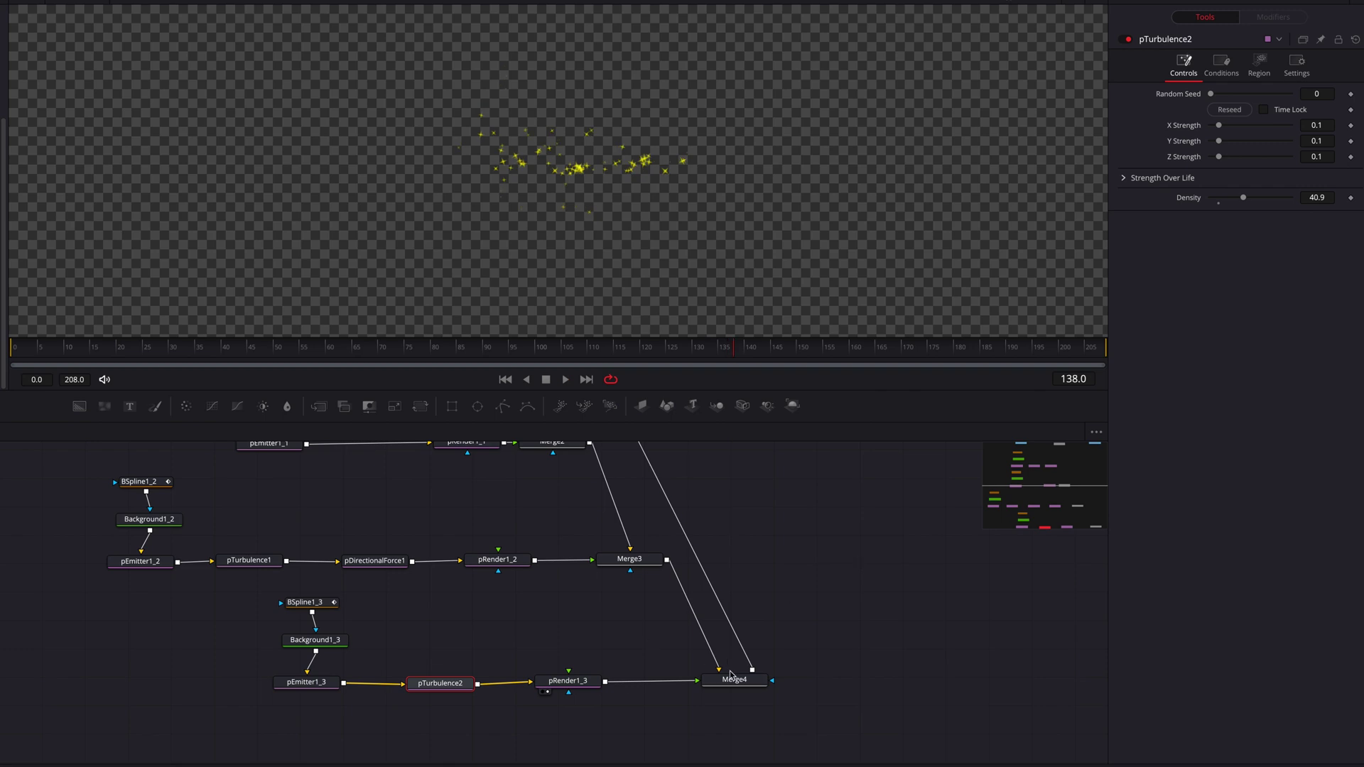
View Merge4's output, insert a Soft Glow node between pRender1_3 and Merge4, and select it.
drag(739, 683, 744, 685)
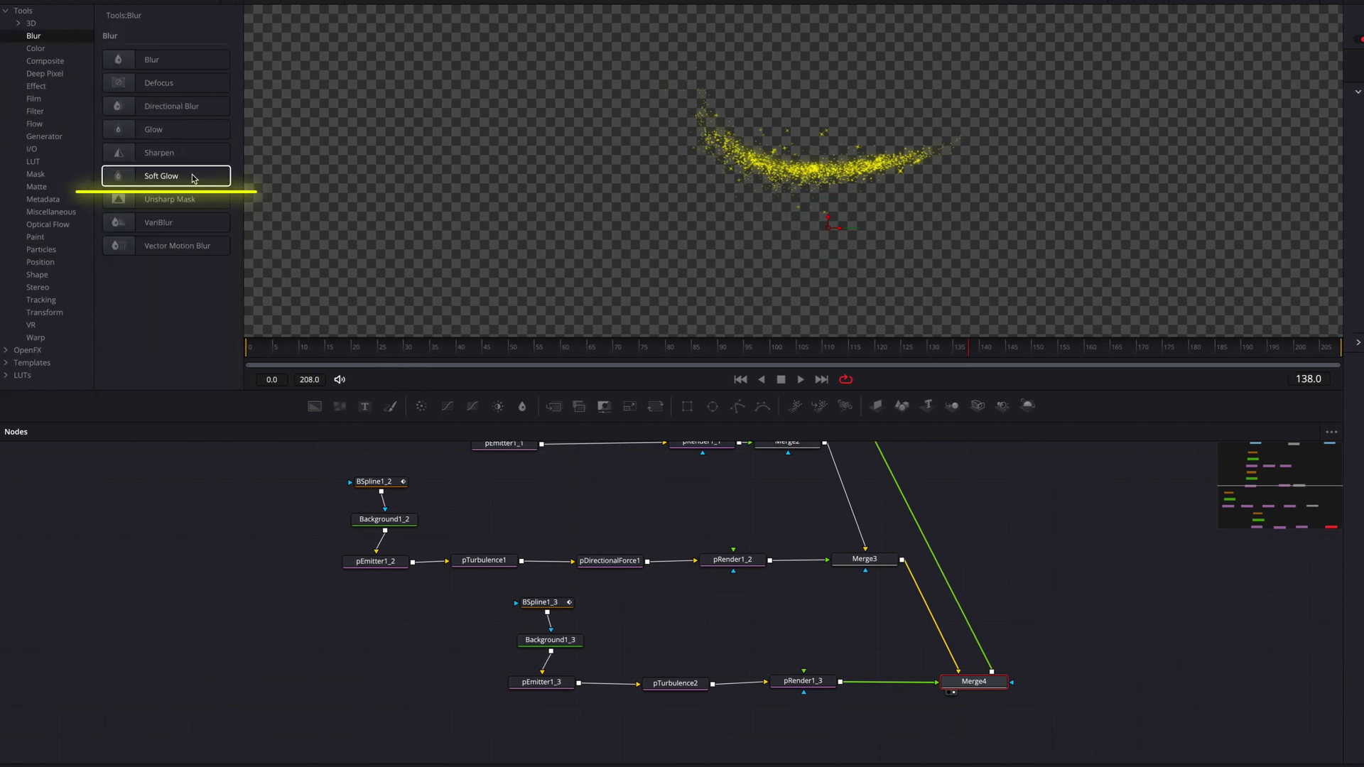
drag(194, 178, 887, 692)
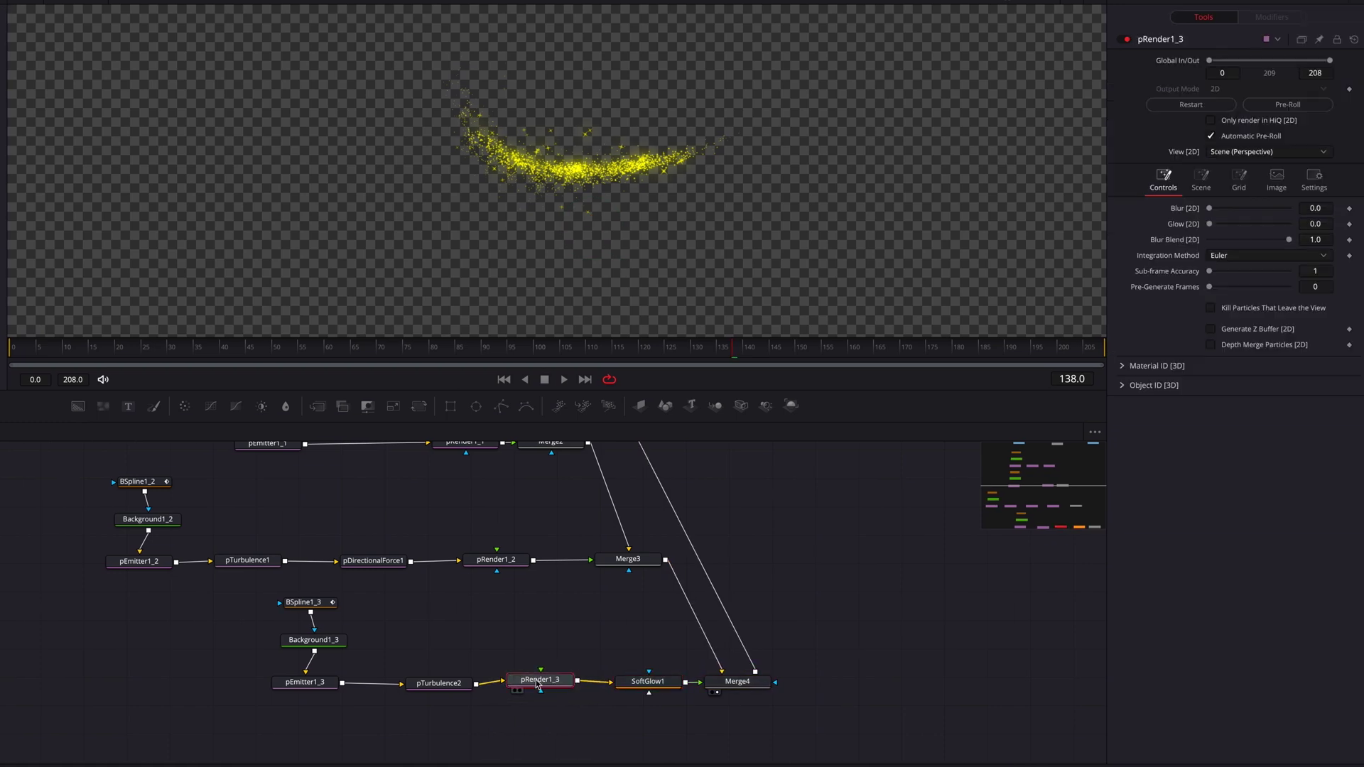
click(652, 688)
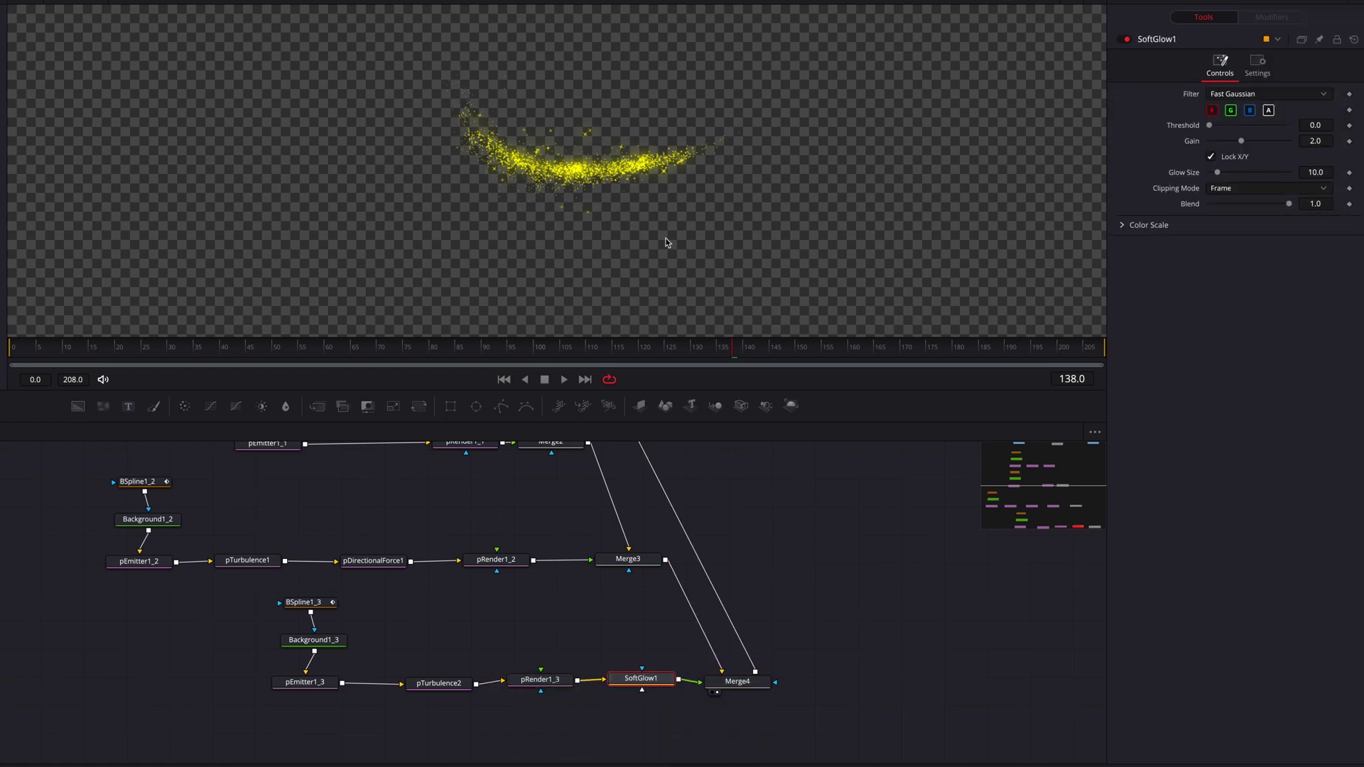
Compare SoftGlow1's output with Merge4's, and view Merge1's composite over the footage at frame 124.
key(1)
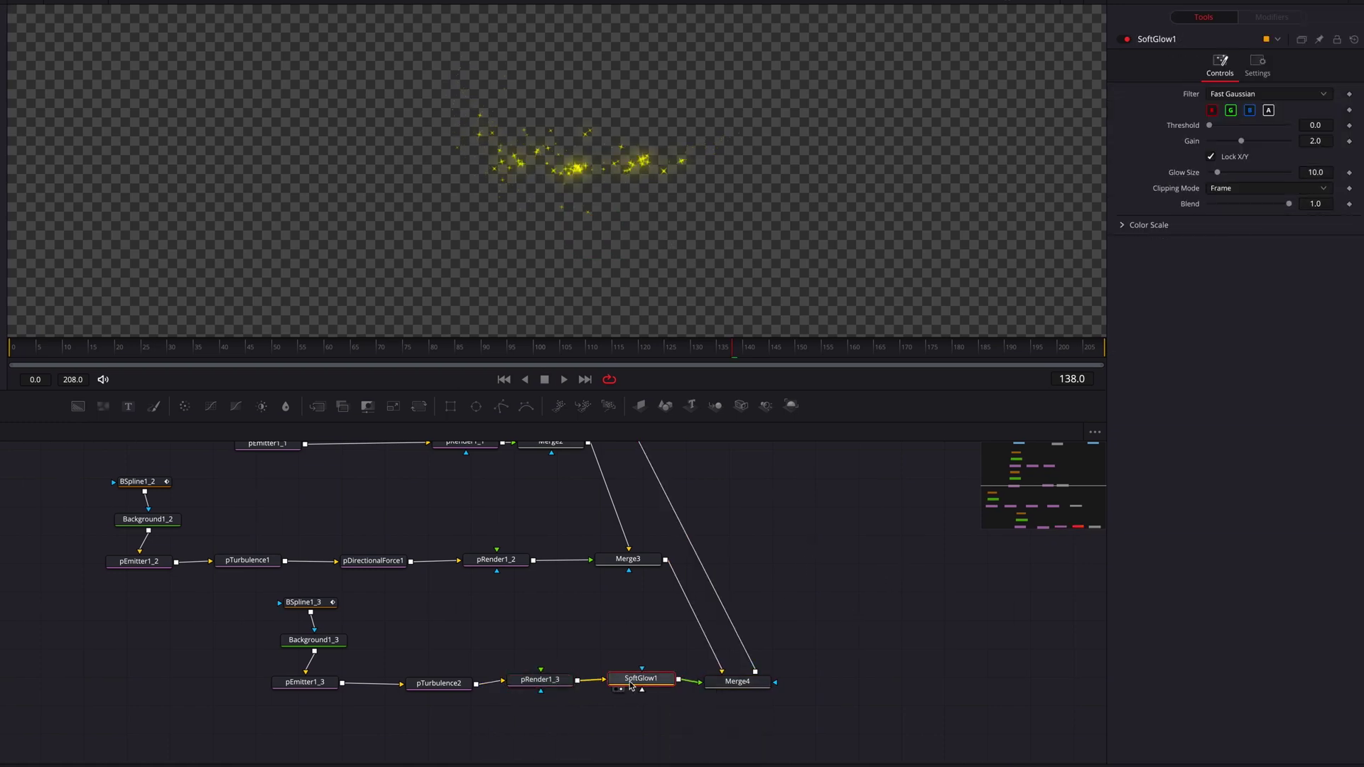
click(737, 684)
key(1)
scroll(864, 595, up, 3)
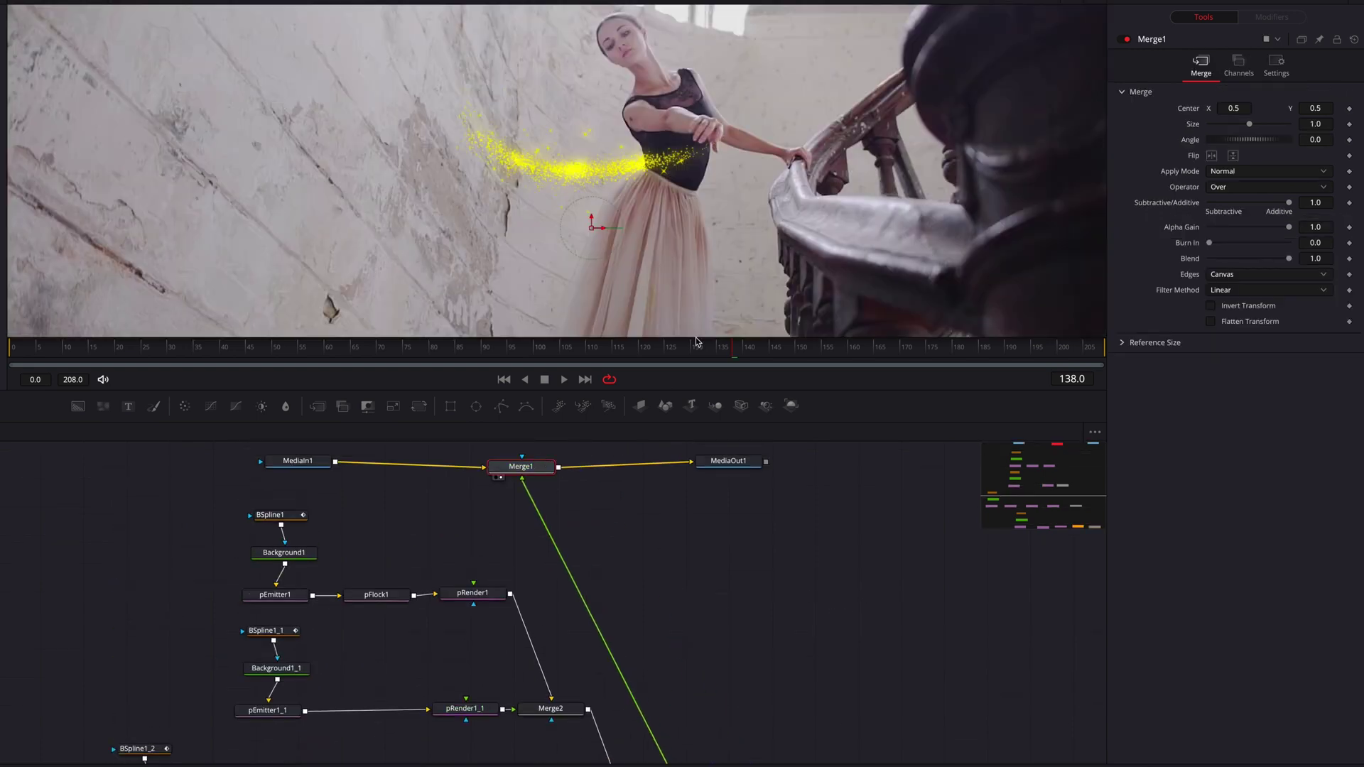
key(ctrl+f)
drag(806, 360, 666, 355)
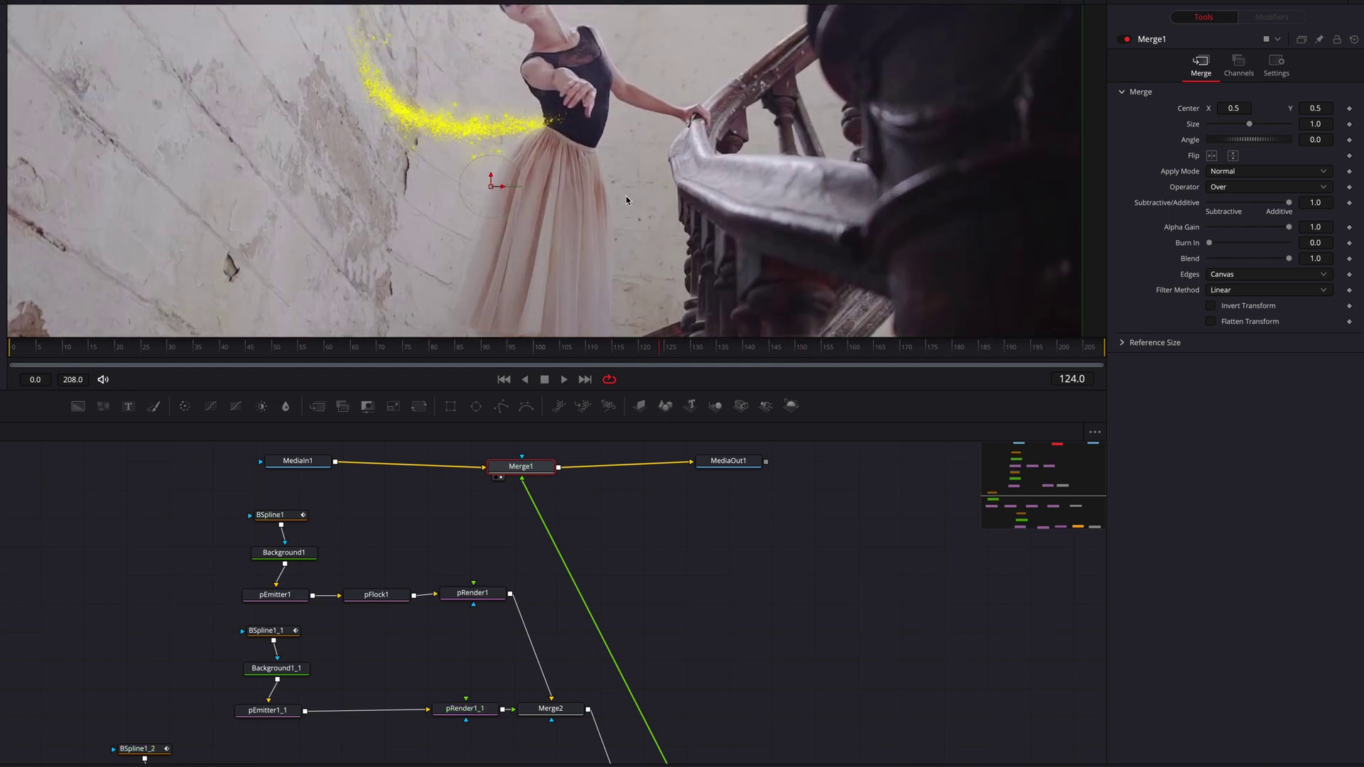
View Merge4's output and set the red of pEmitter1_3's particle color to 0.984.
scroll(773, 581, down, 5)
drag(773, 582, 778, 581)
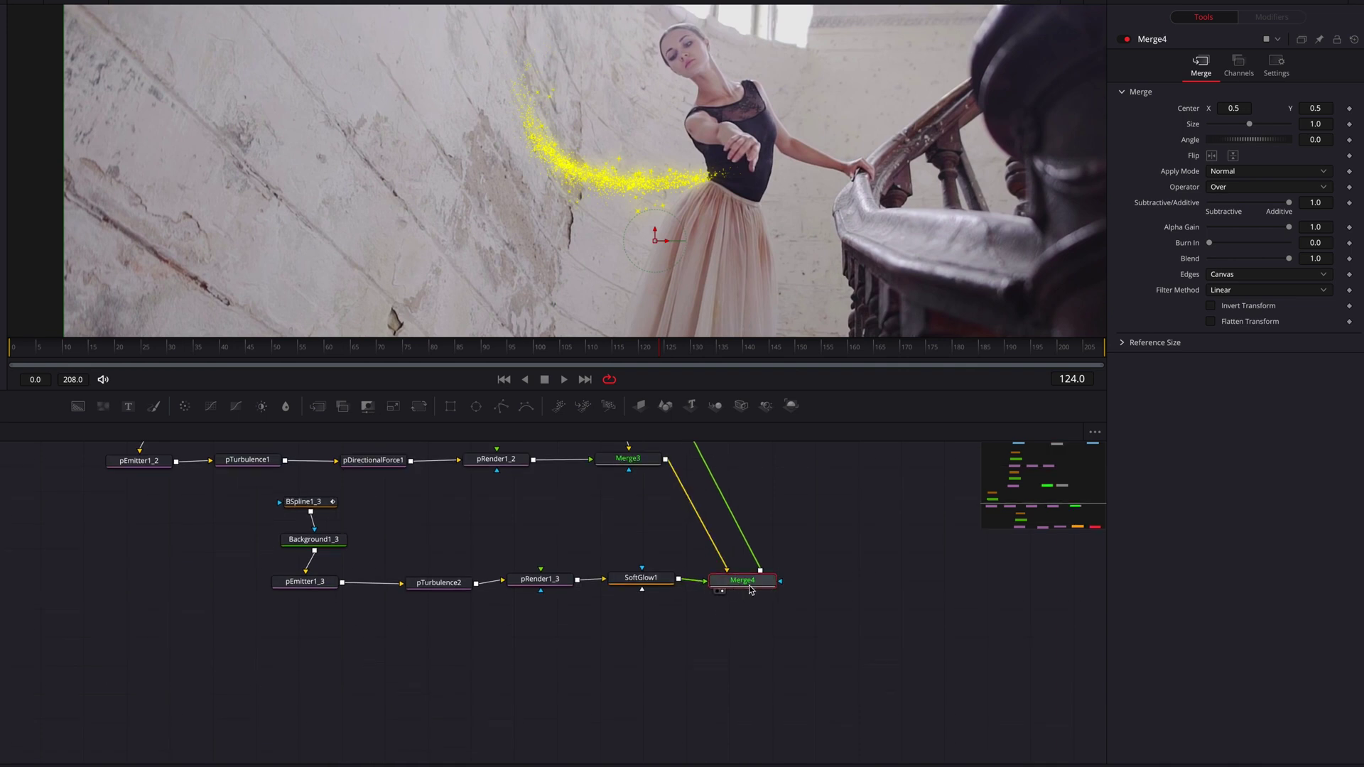
key(1)
click(302, 582)
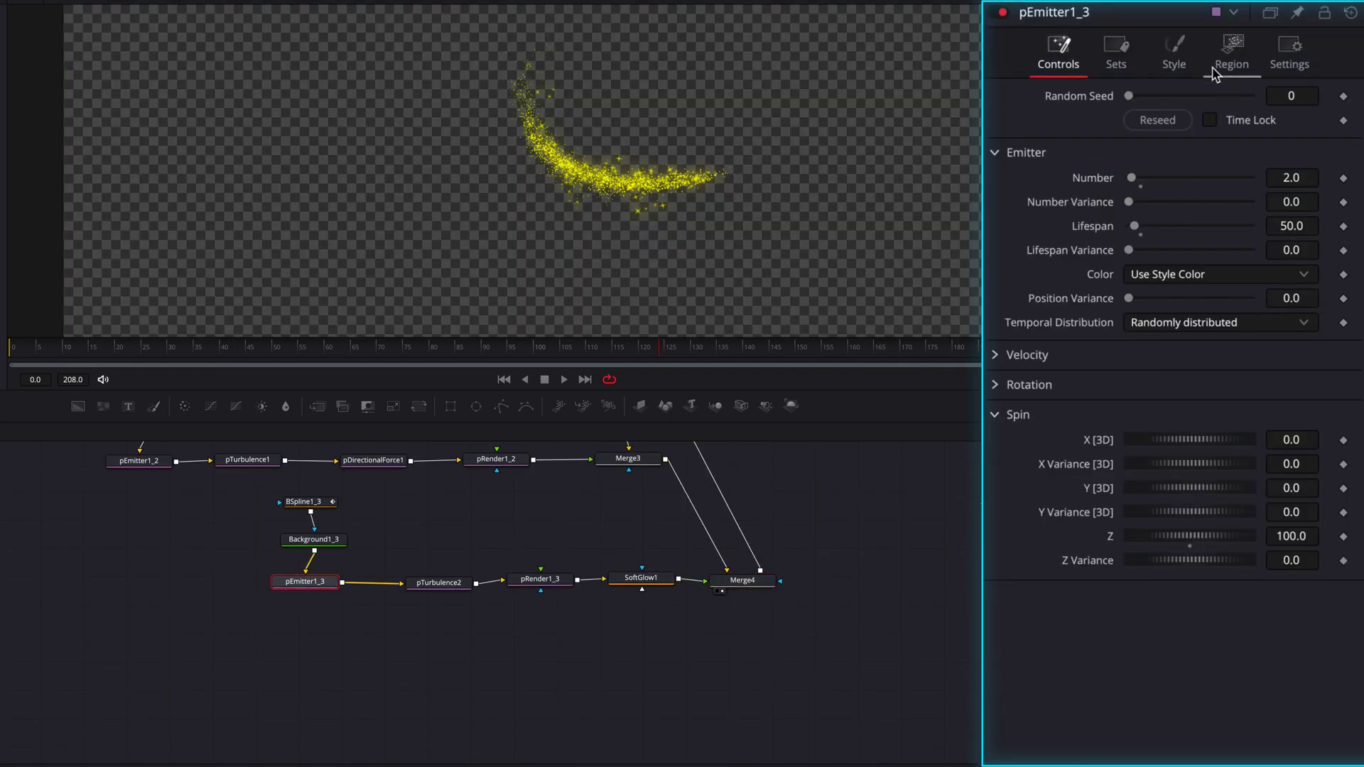
click(1174, 63)
drag(1251, 272, 1252, 296)
mouse_move(1247, 272)
mouse_down()
mouse_move(1295, 272)
mouse_move(1230, 274)
mouse_move(1251, 273)
mouse_up()
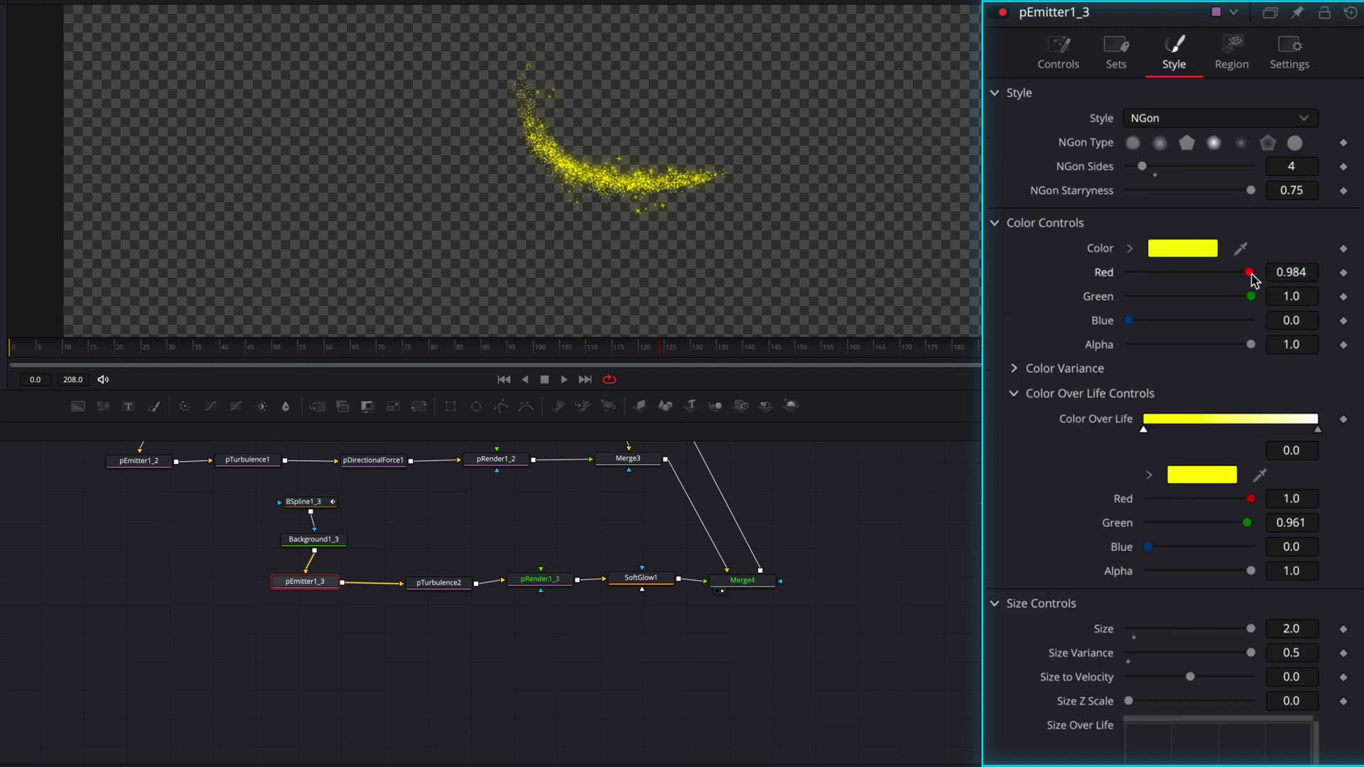
Copy pEmitter1_3's red value to the start of its Color Over Life gradient and set the white end's alpha to 0.729.
click(1298, 277)
click(1311, 497)
text(0.984)
mouse_move(1248, 523)
mouse_down()
mouse_move(1270, 527)
mouse_move(1208, 576)
mouse_move(1236, 571)
mouse_move(1212, 581)
mouse_move(1222, 575)
mouse_up()
click(1318, 429)
Raise the peak of pEmitter1_3's Size Over Life curve and shift it toward mid-life.
scroll(1220, 395, down, 10)
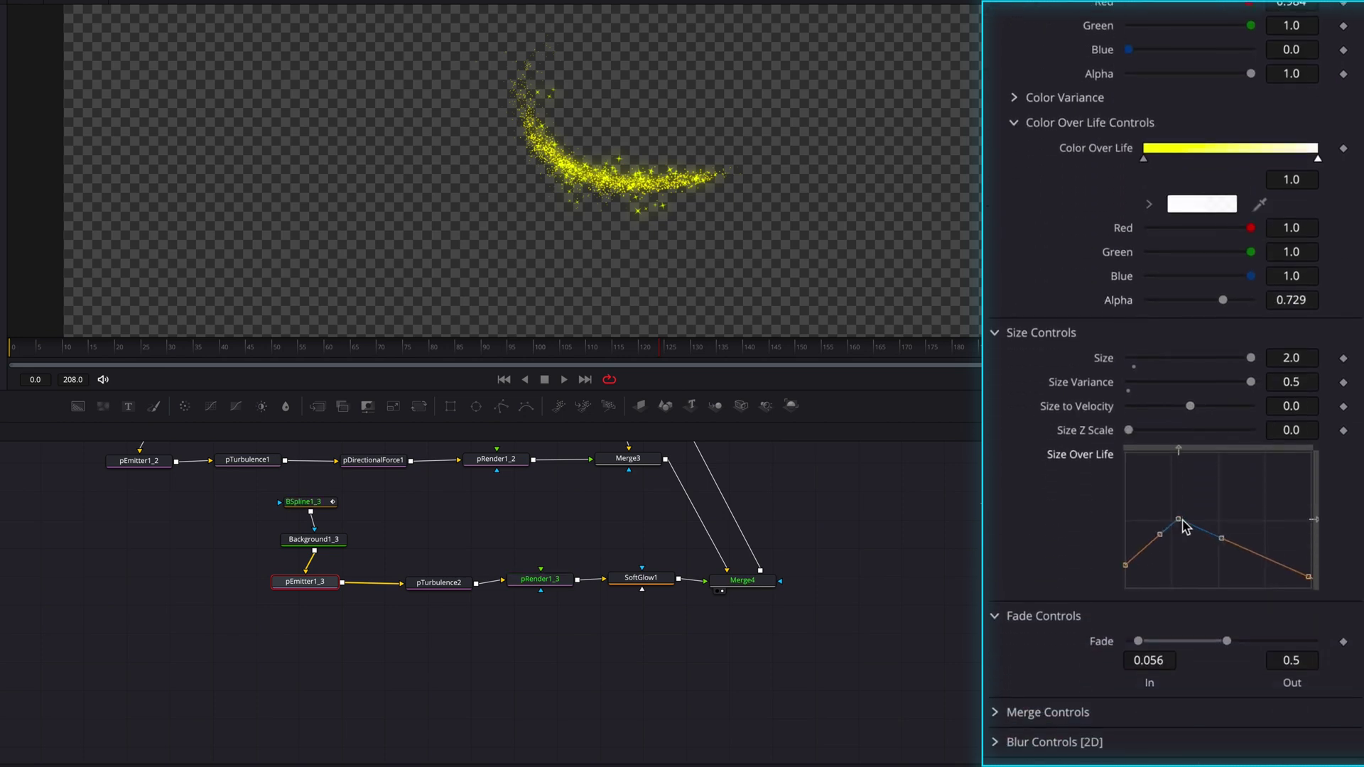
drag(1198, 522, 1197, 503)
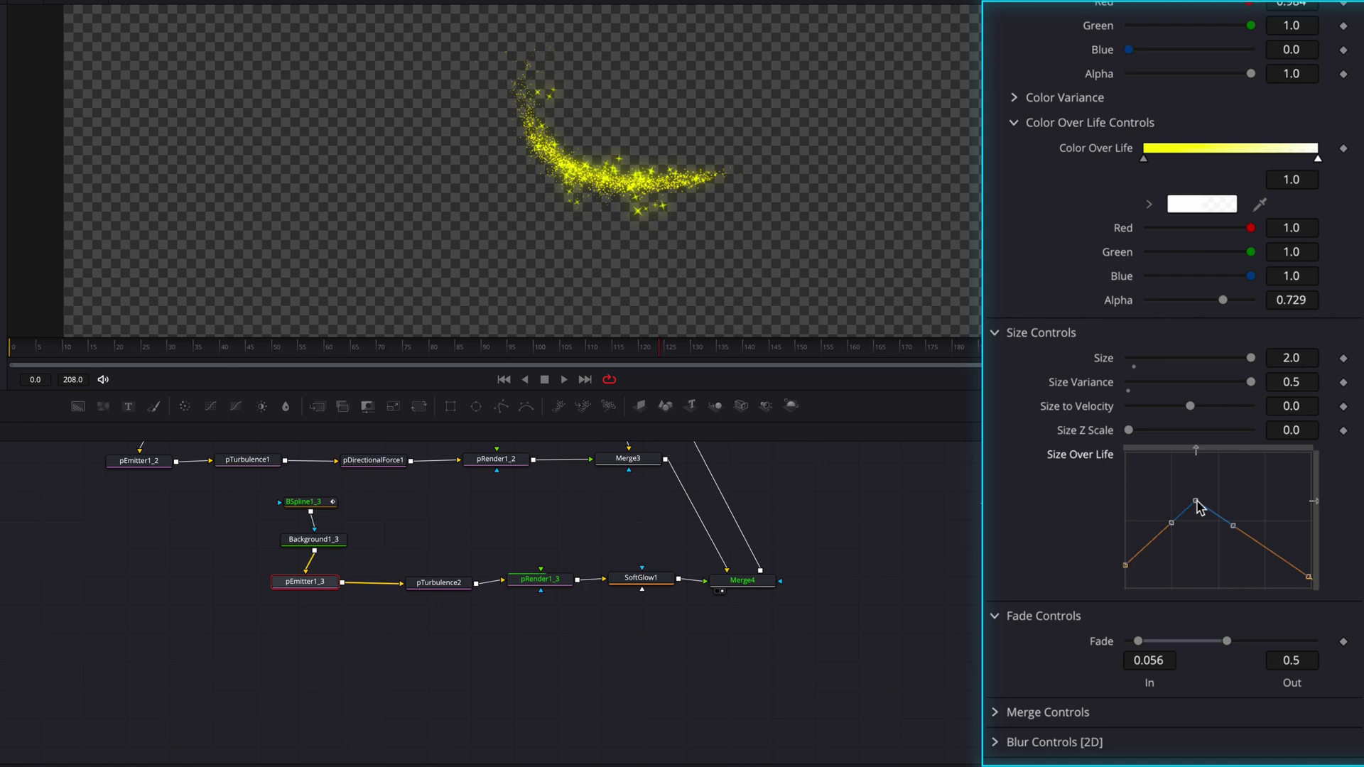
drag(1196, 501, 1195, 491)
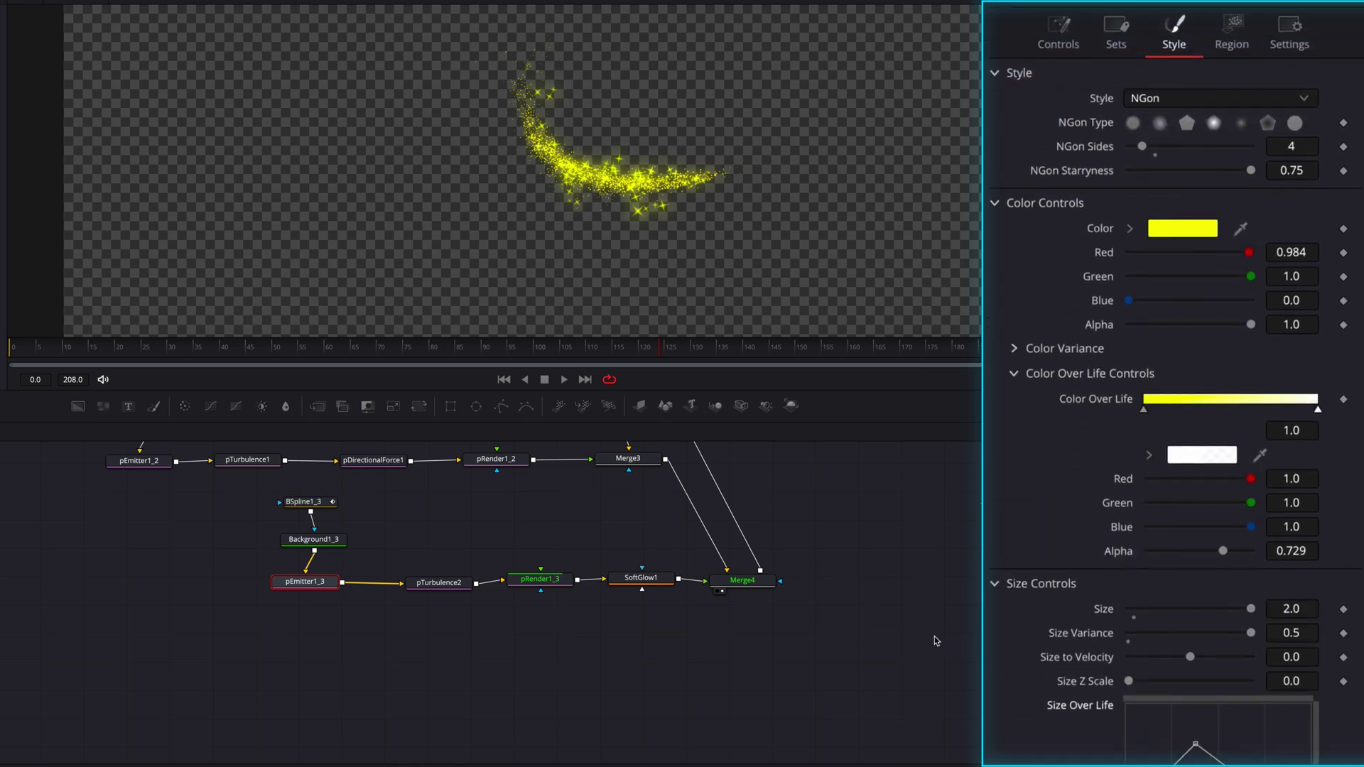
scroll(481, 666, up, 2)
Set pEmitter1_2's particle color to red 0.969 and green 0.883728.
scroll(481, 666, up, 2)
click(162, 574)
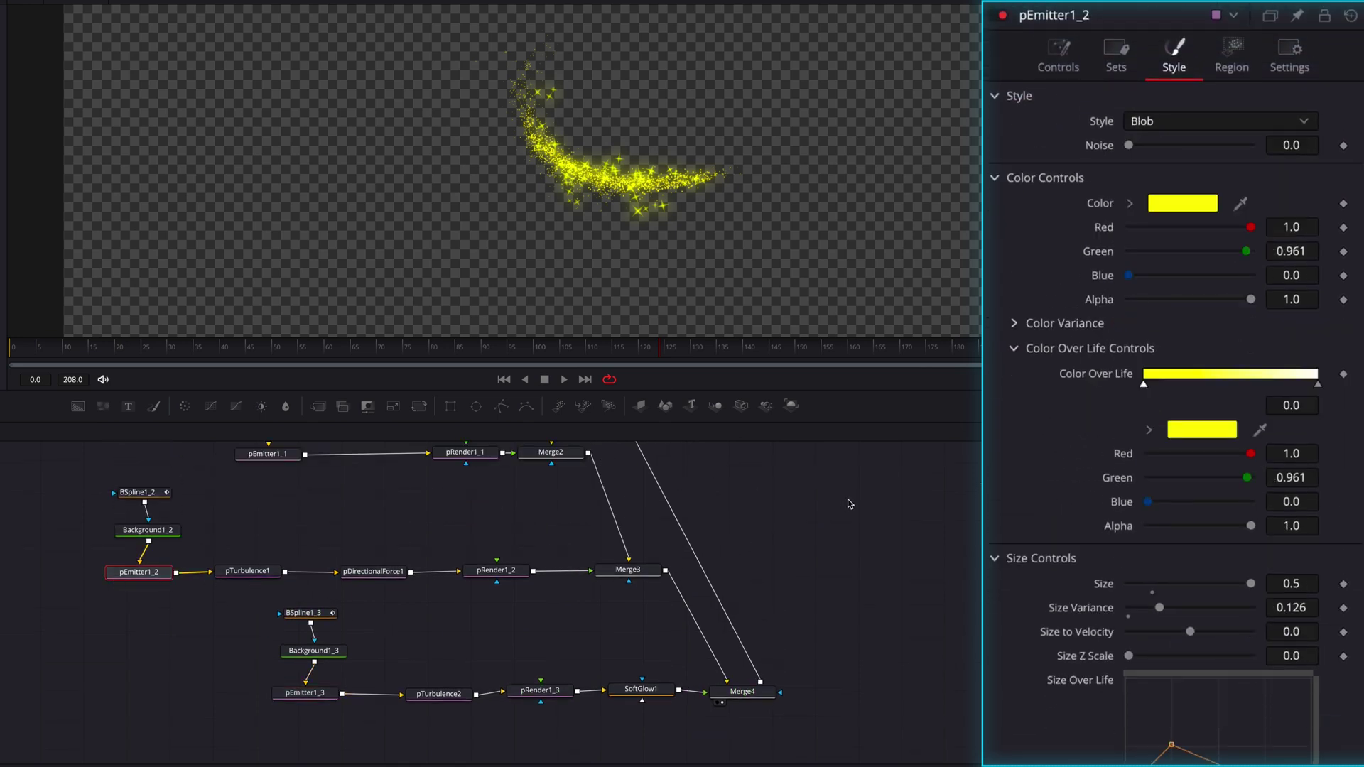
drag(1297, 222, 1269, 222)
mouse_move(1296, 251)
mouse_down()
mouse_move(1271, 250)
mouse_move(1292, 223)
mouse_move(1296, 237)
mouse_up()
click(1129, 203)
scroll(1301, 384, down, 4)
Match the start of pEmitter1_2's Color Over Life gradient to its particle color, with red 0.969 and green 0.883728.
text(0.969)
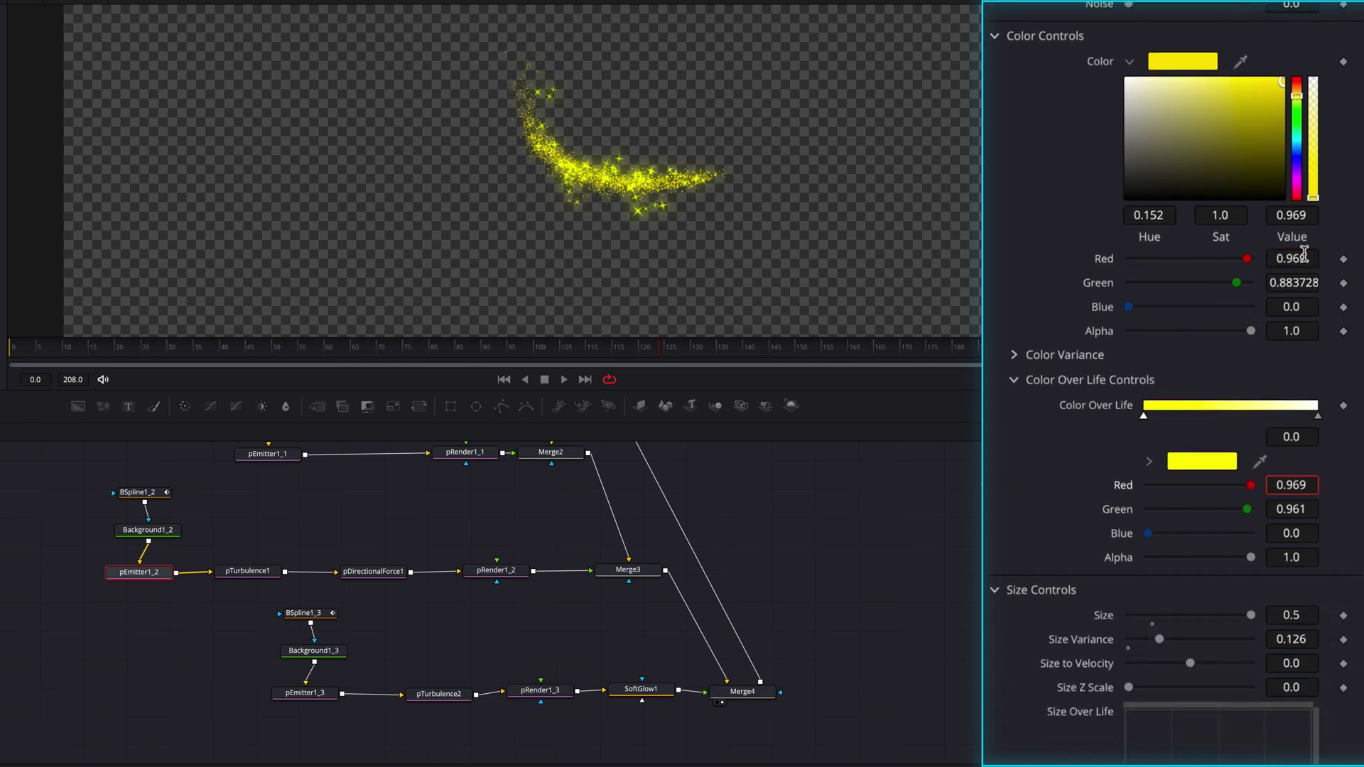
double_click(1304, 282)
key(ctrl+c)
double_click(1304, 509)
key(ctrl+v)
key(Return)
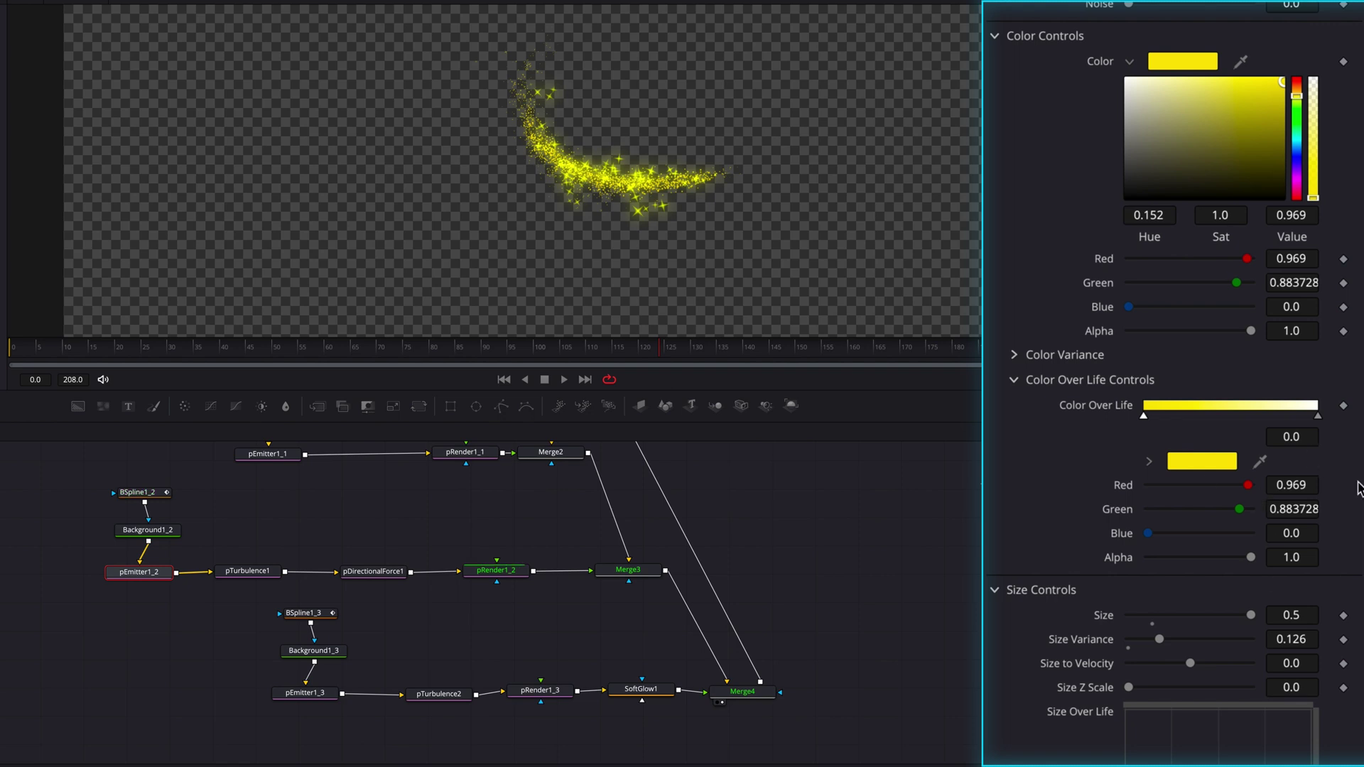
Lower the alpha of pEmitter1_2's white Color Over Life end to 0.804 and of its particle color to 0.858.
drag(1251, 557, 1234, 558)
click(1318, 416)
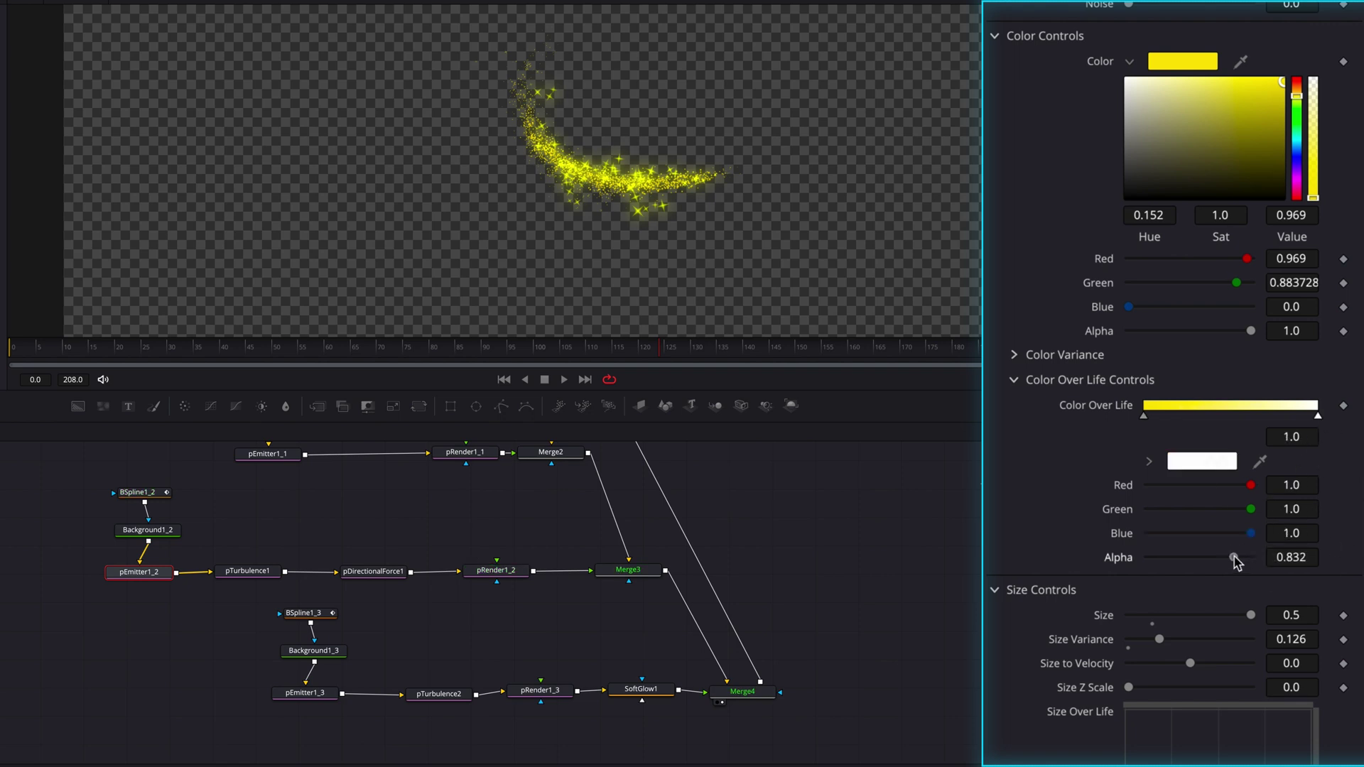
scroll(1233, 498, down, 3)
drag(1249, 158, 1236, 151)
Raise pEmitter1_2's Size Over Life peak toward mid-life and lower its particle color's alpha to 0.78.
drag(1172, 595, 1202, 566)
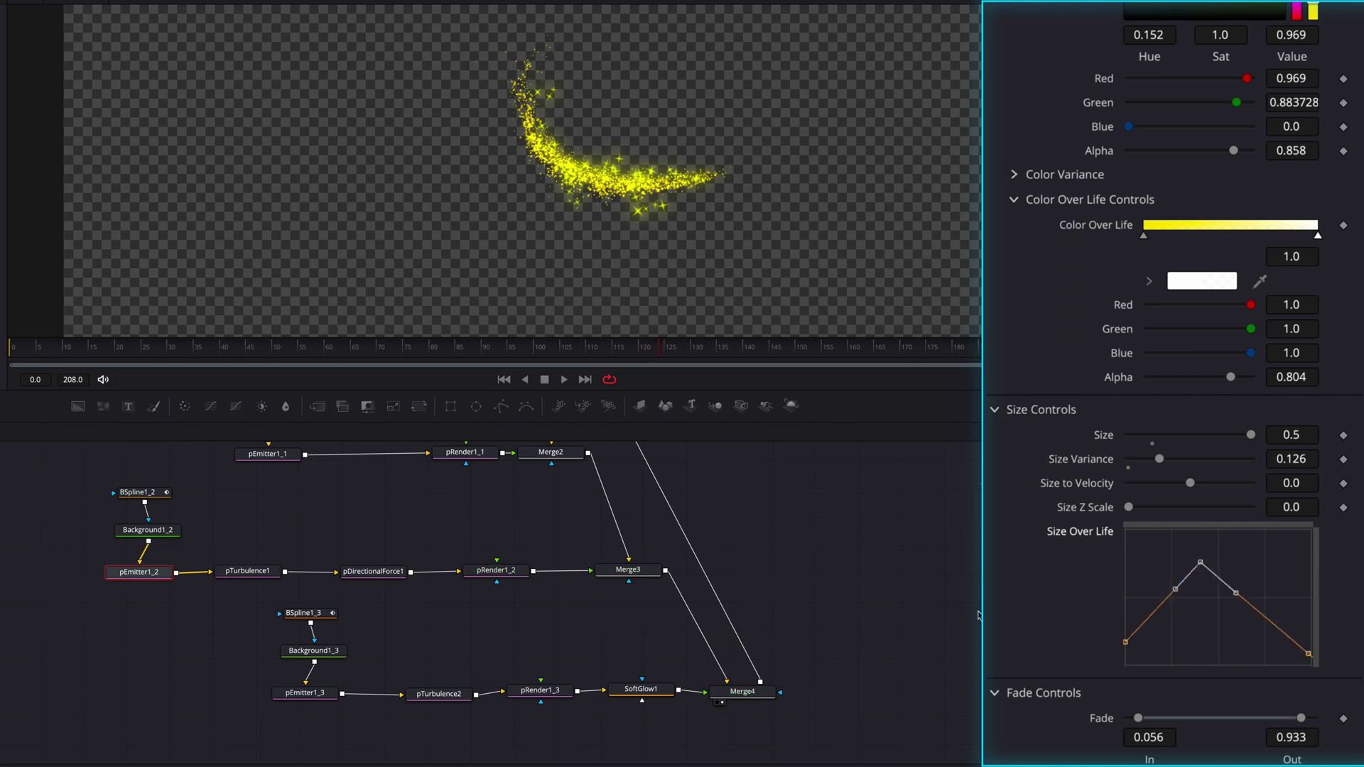
drag(1233, 151, 1223, 150)
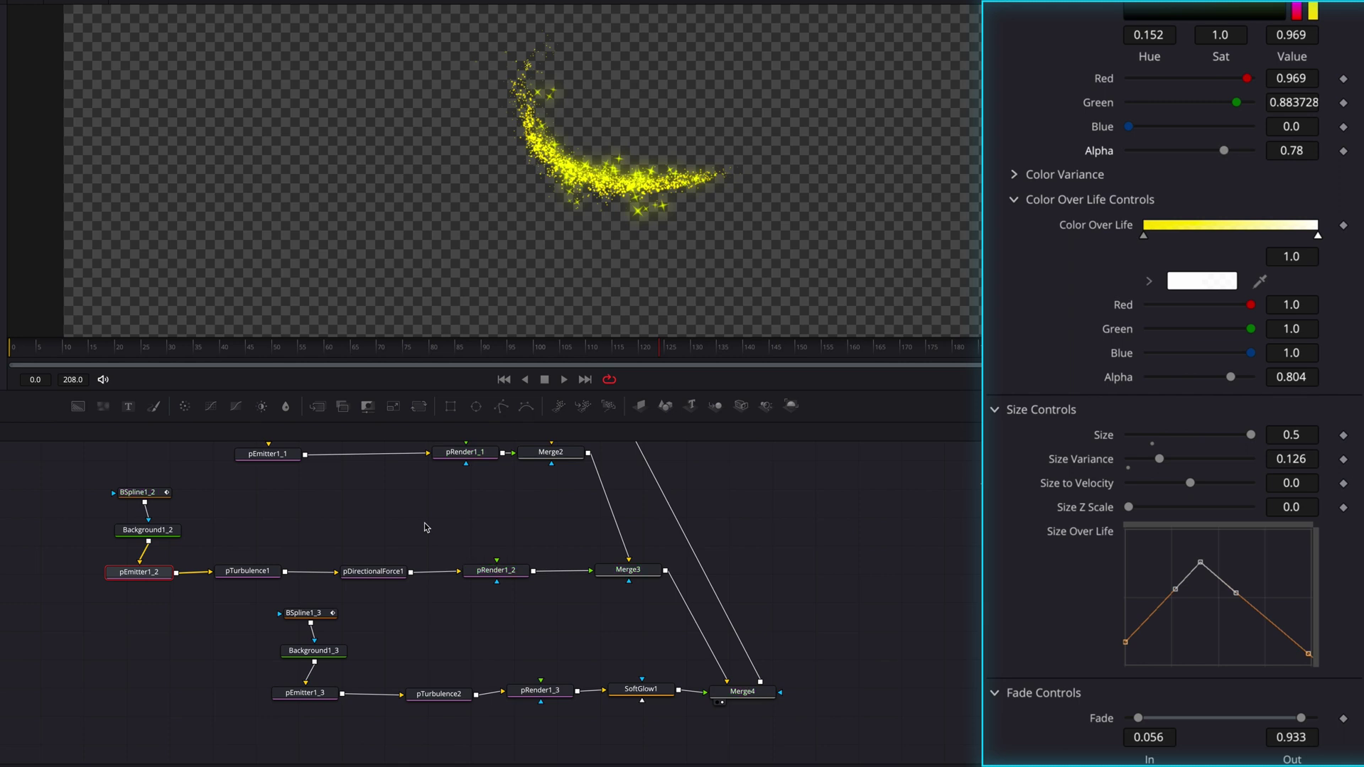
Raise the peak of pEmitter1_1's Size Over Life curve and move it to about mid-life.
scroll(427, 527, up, 4)
click(291, 538)
drag(1171, 422, 1223, 412)
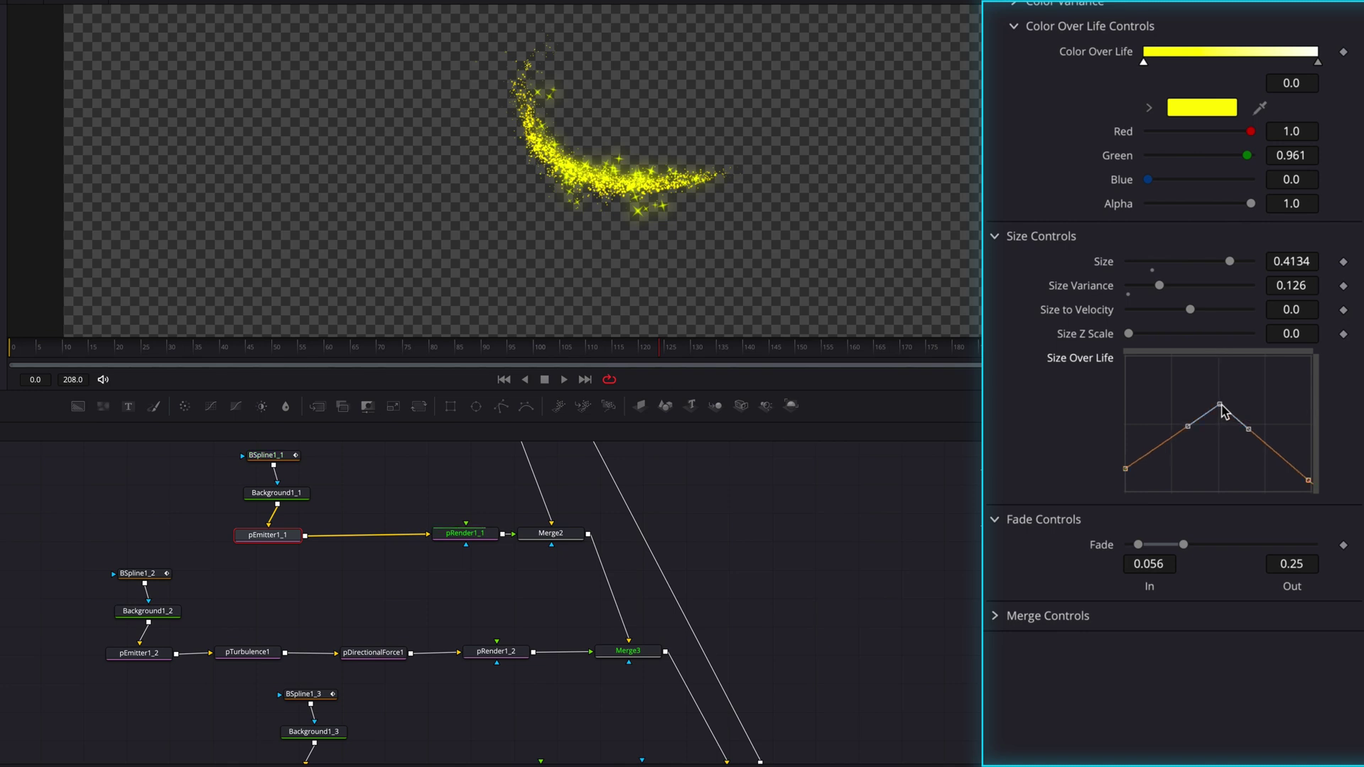
Raise the peak of pEmitter1's Size Over Life curve slightly.
scroll(367, 624, up, 2)
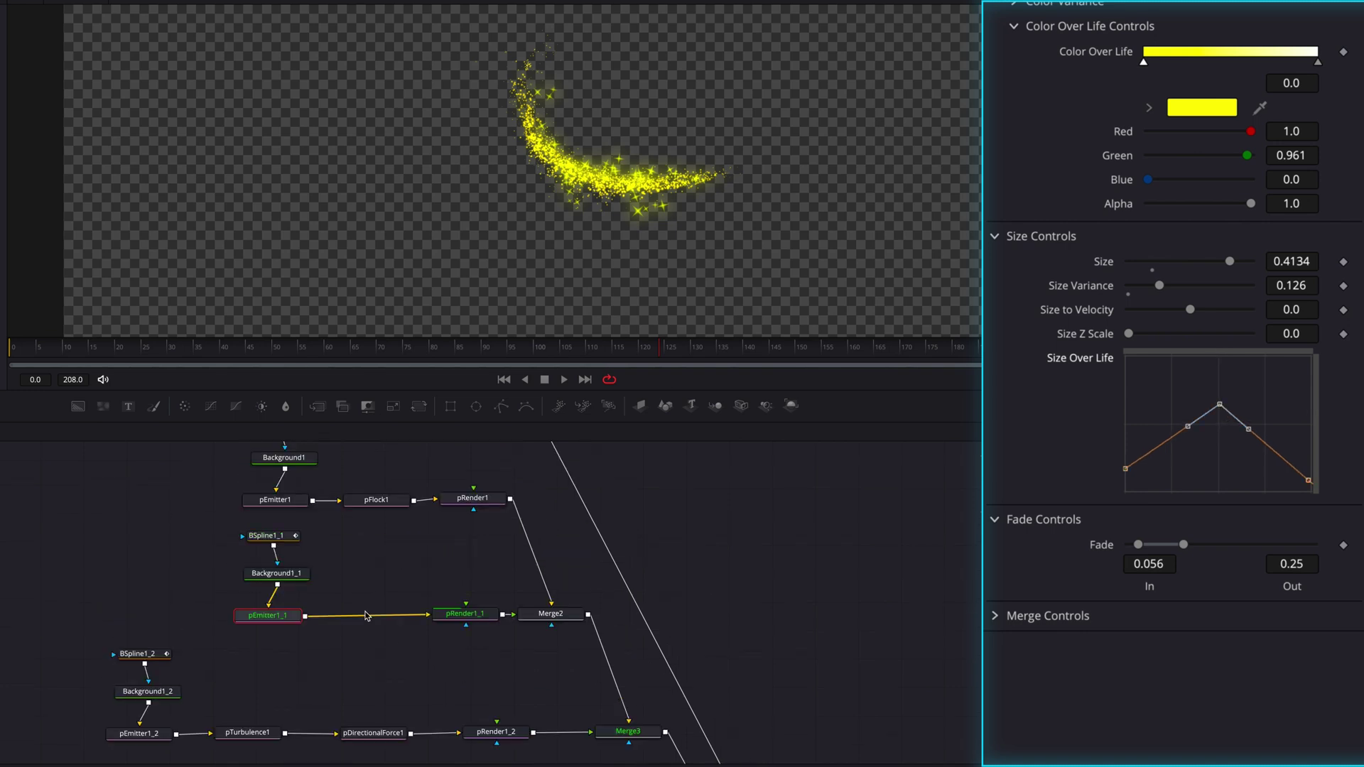
click(289, 505)
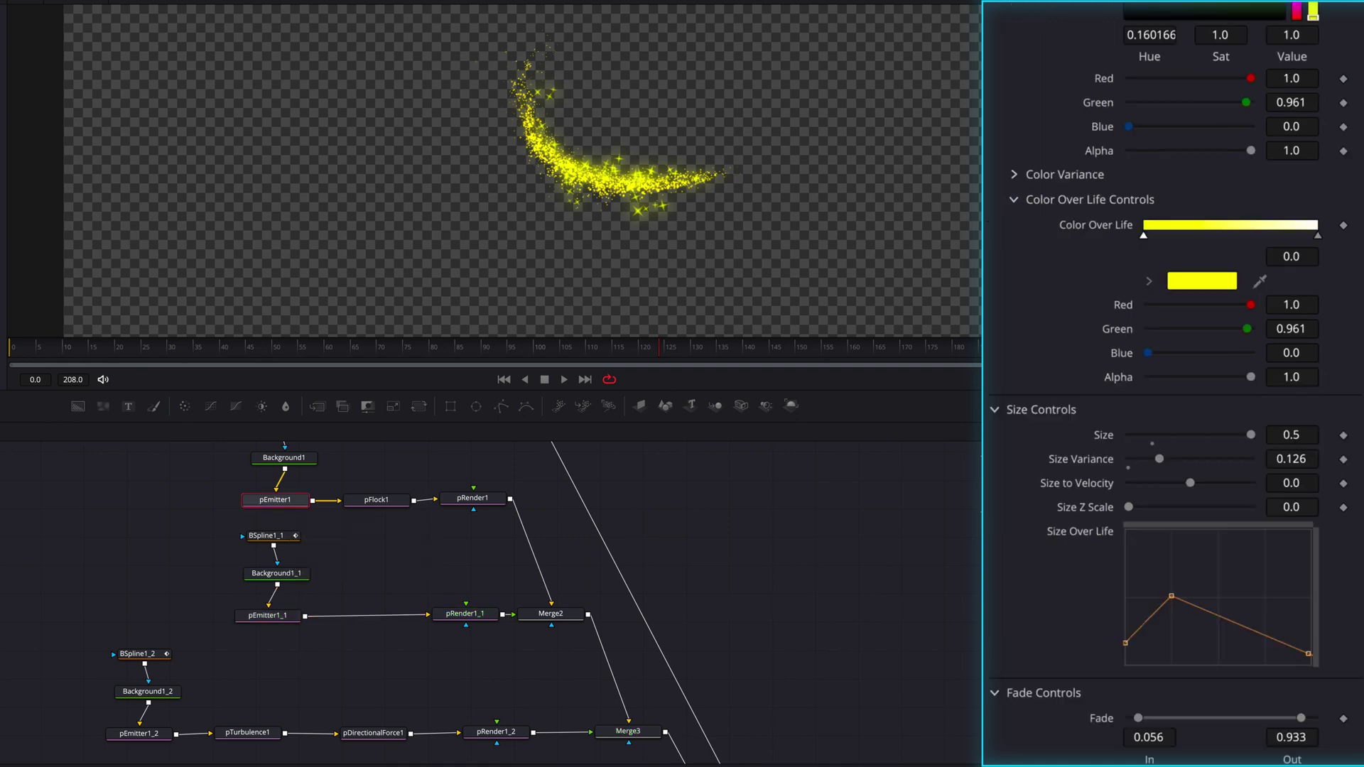
drag(1174, 595, 1176, 582)
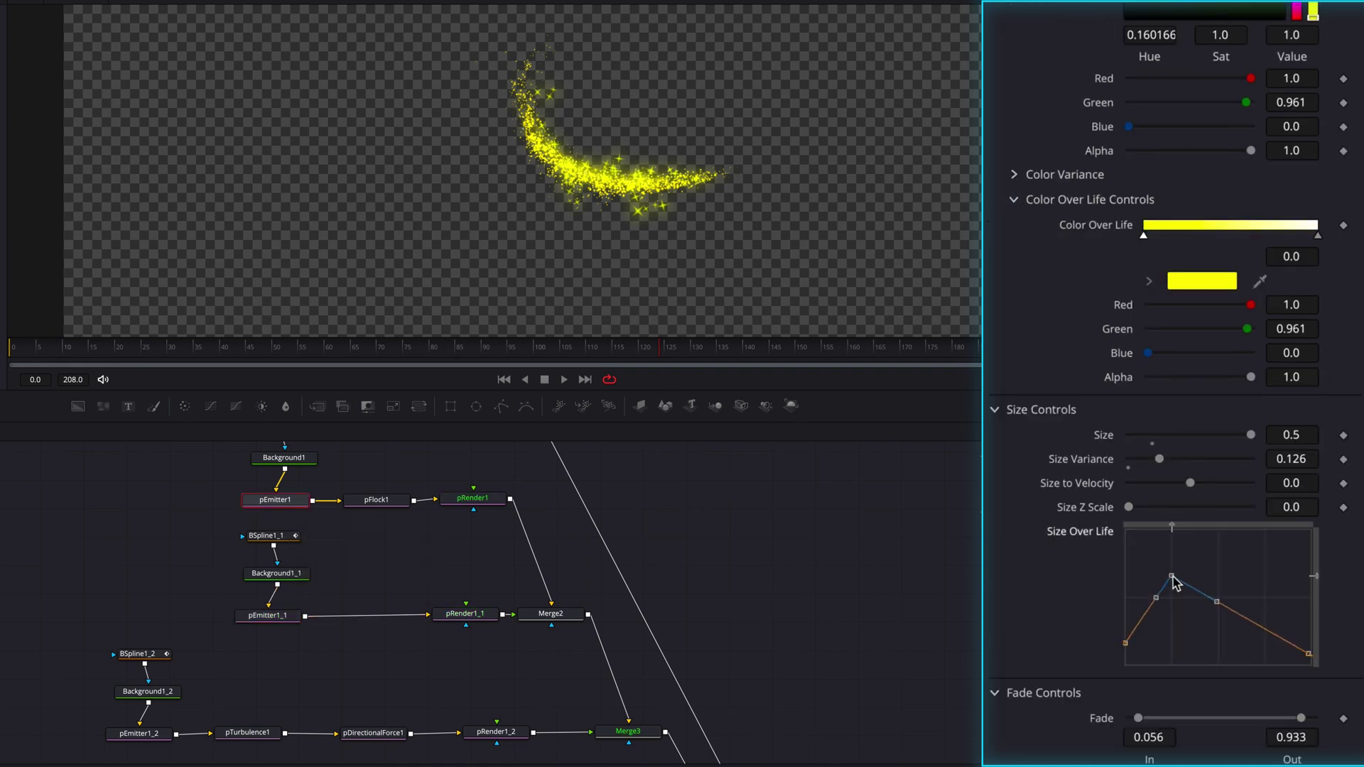
View Merge1's composite at frame 132 and examine the particle trail around the ballerina up close.
key(ctrl+f)
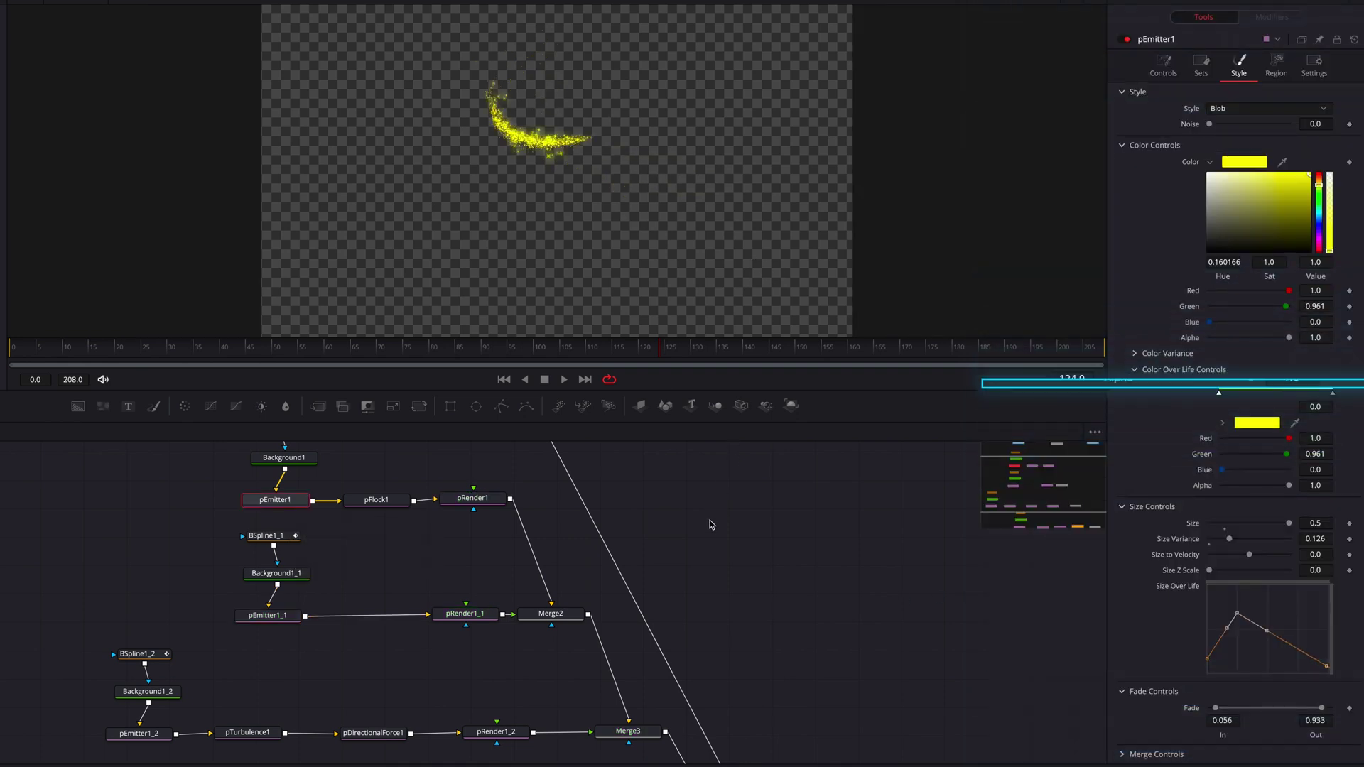
scroll(689, 538, up, 4)
drag(540, 532, 548, 532)
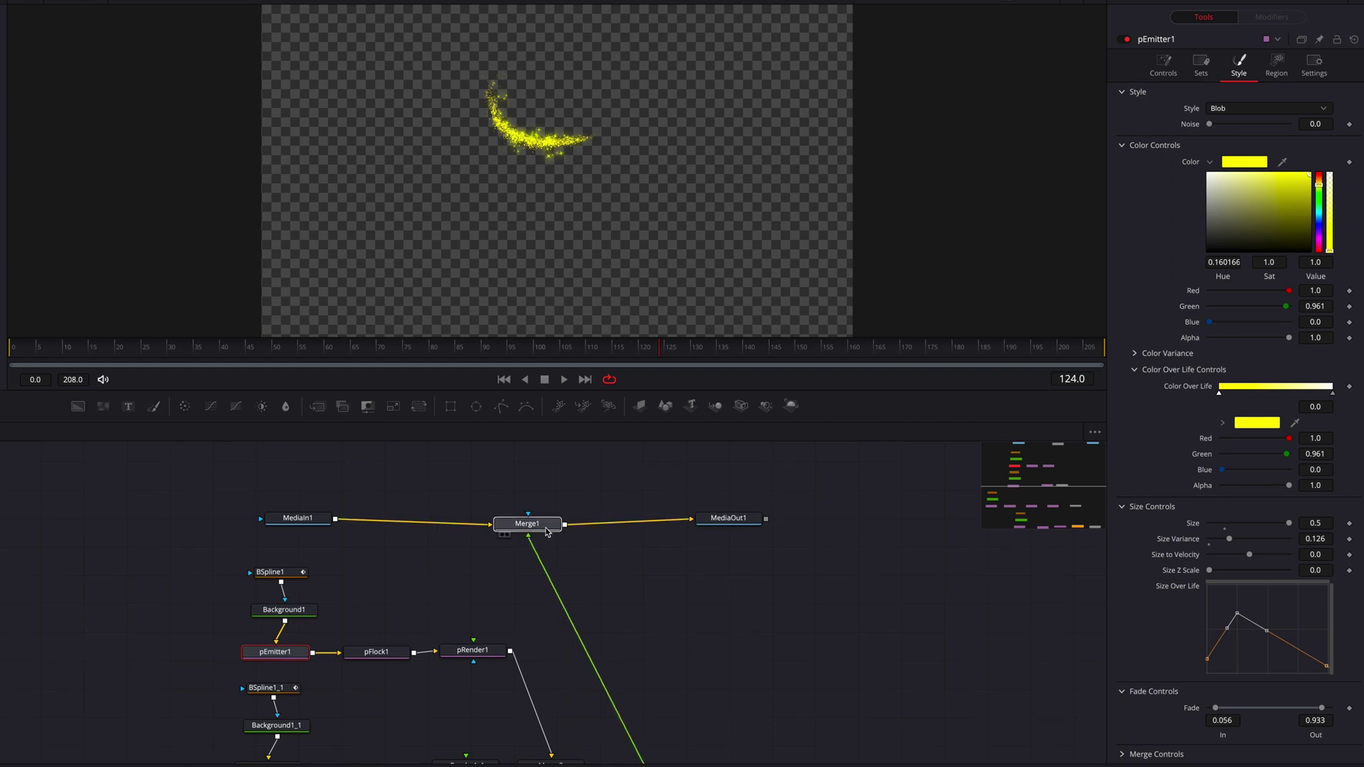
key(2)
drag(735, 350, 700, 352)
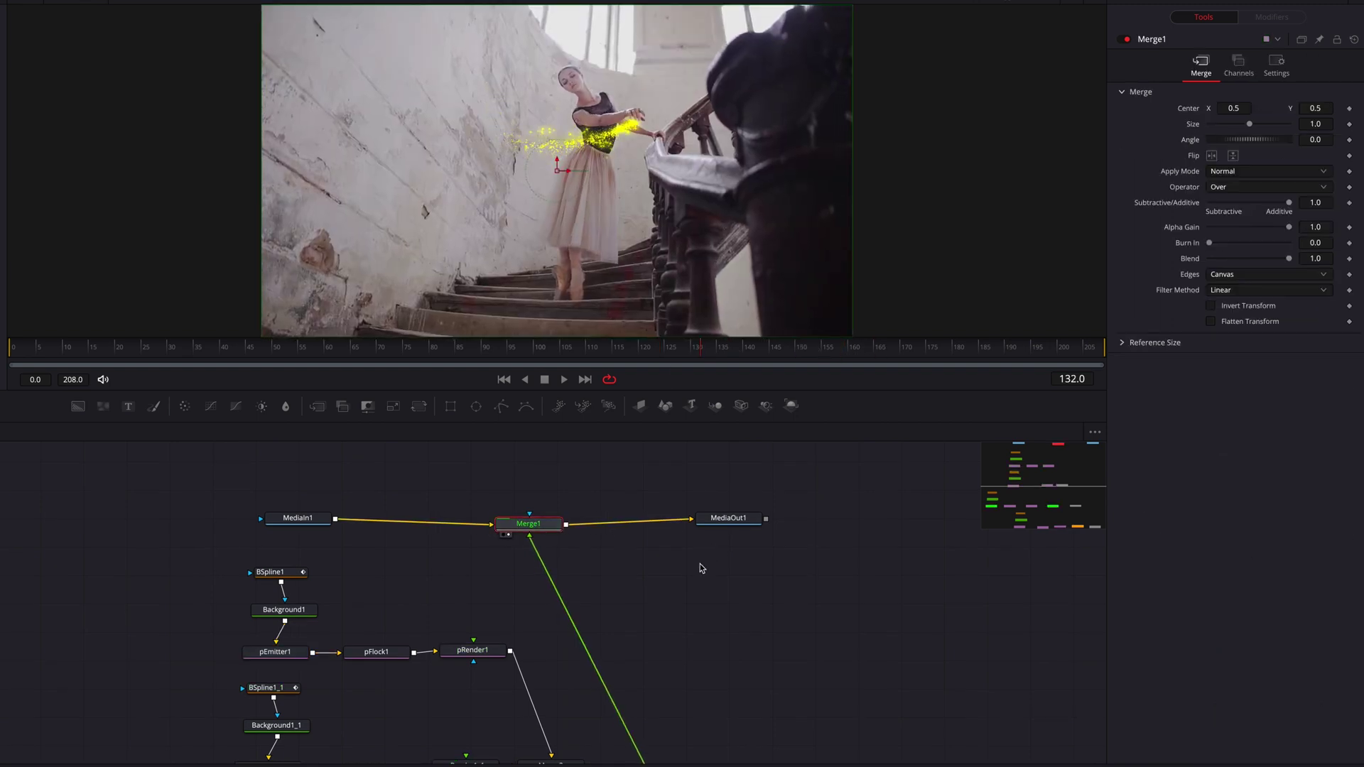
scroll(700, 561, down, 4)
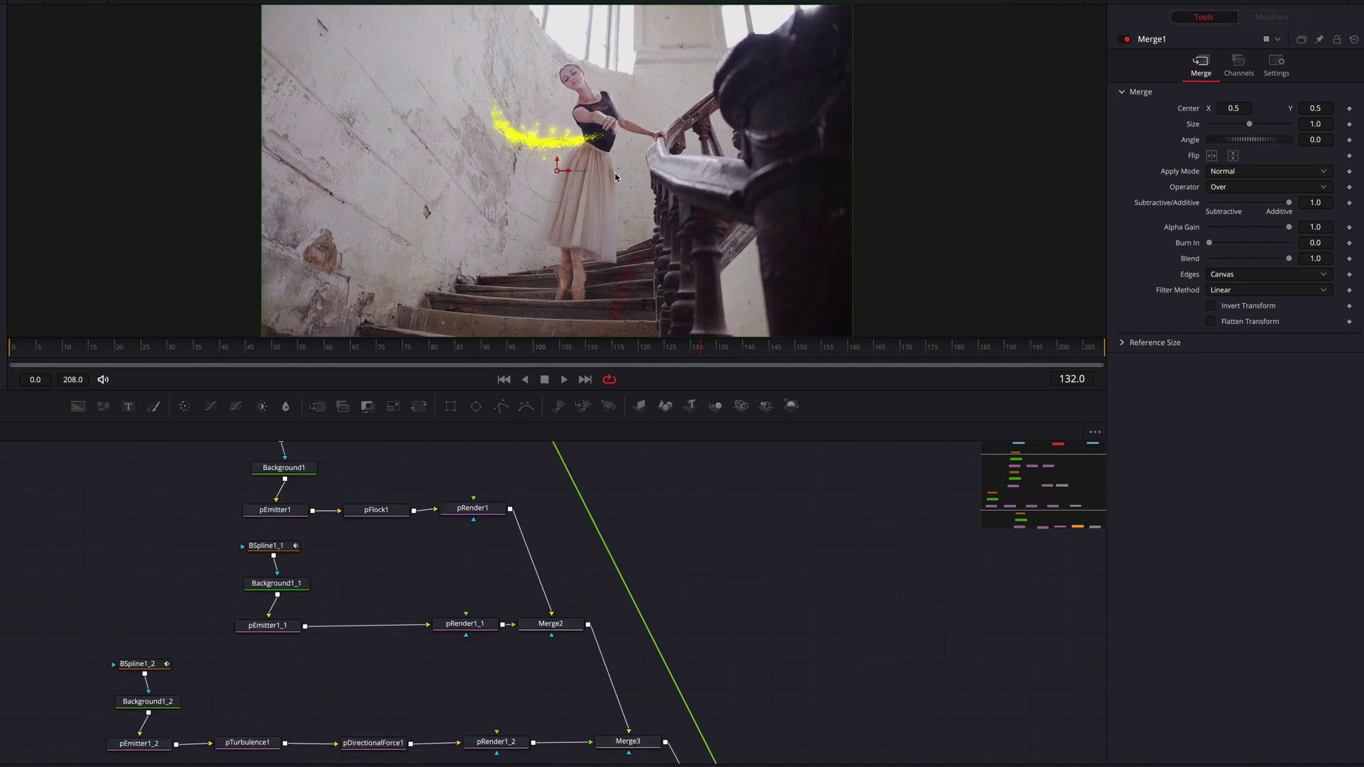
scroll(616, 178, up, 5)
drag(615, 178, 684, 220)
scroll(697, 224, down, 2)
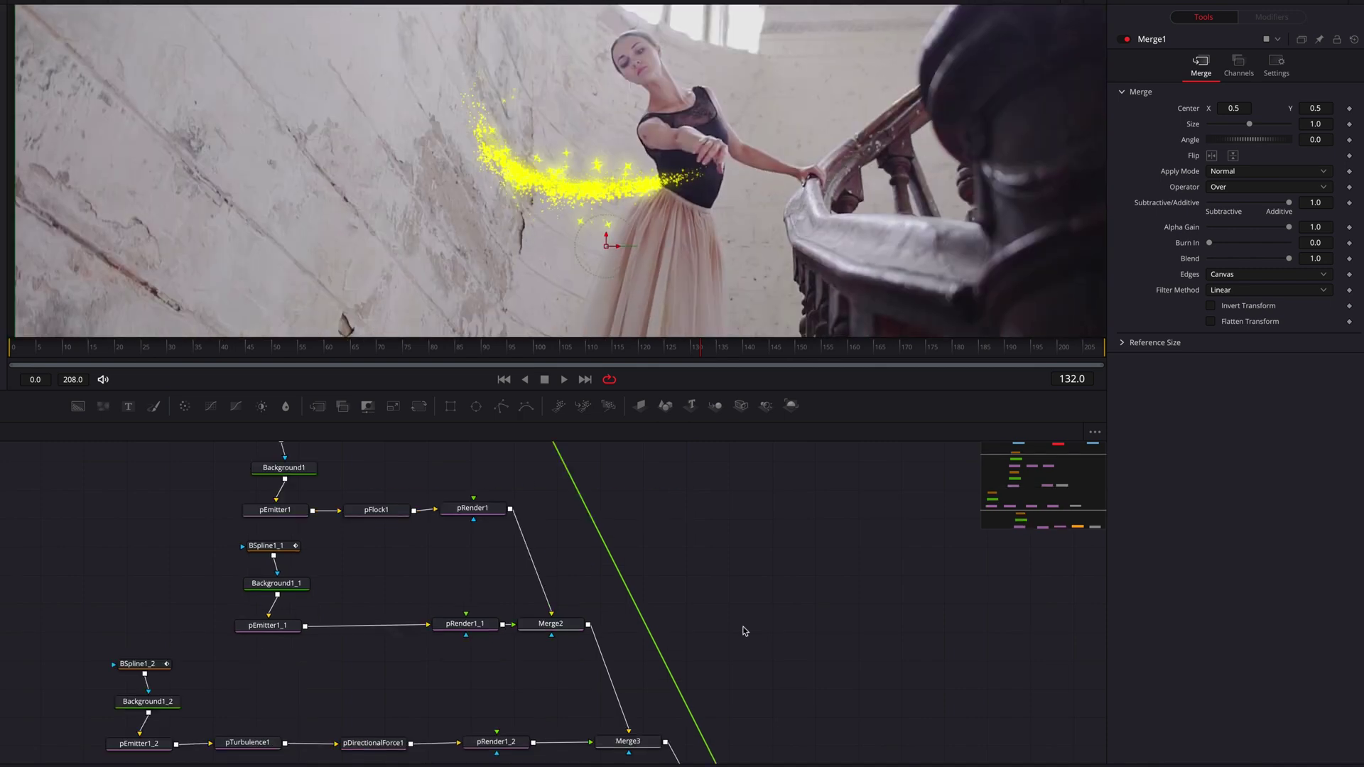
View Merge4's output and lower SoftGlow1's gain to 1.866.
scroll(750, 632, down, 5)
click(751, 653)
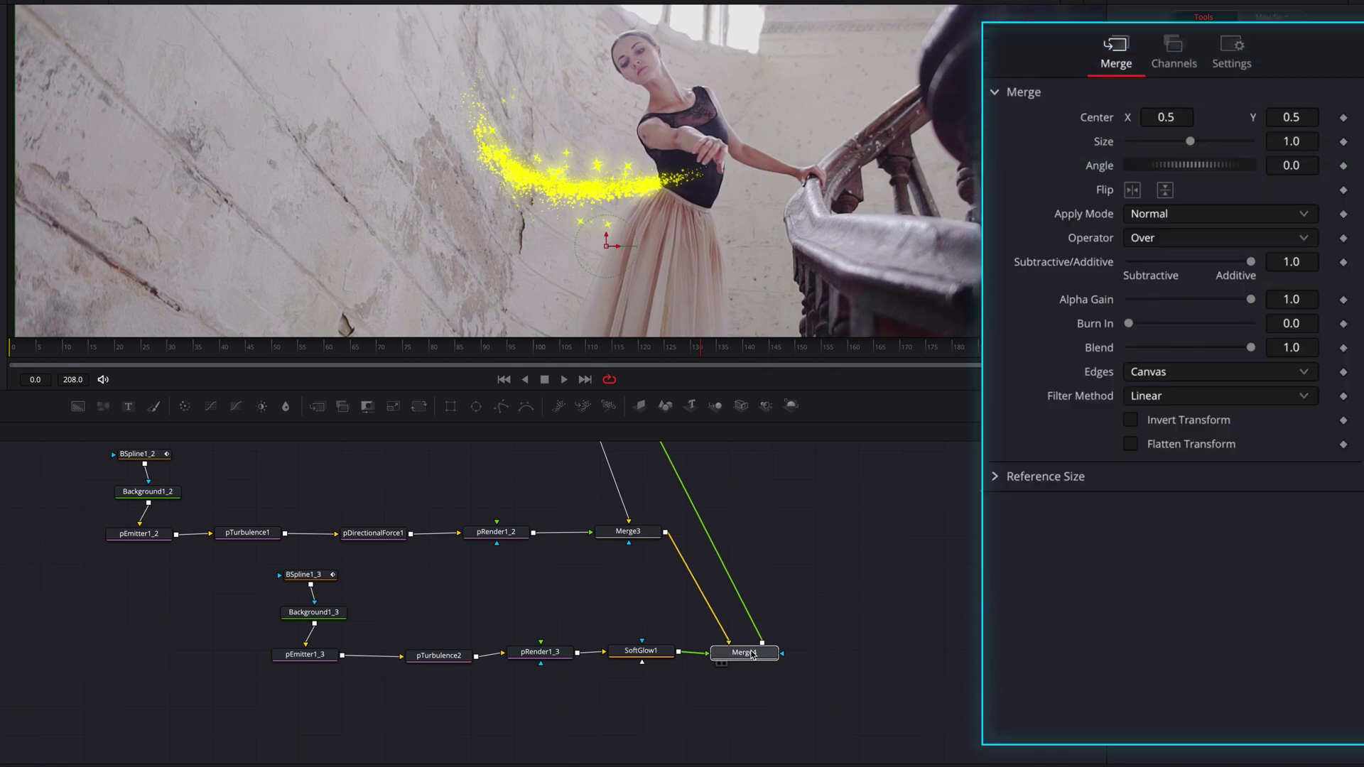
key(1)
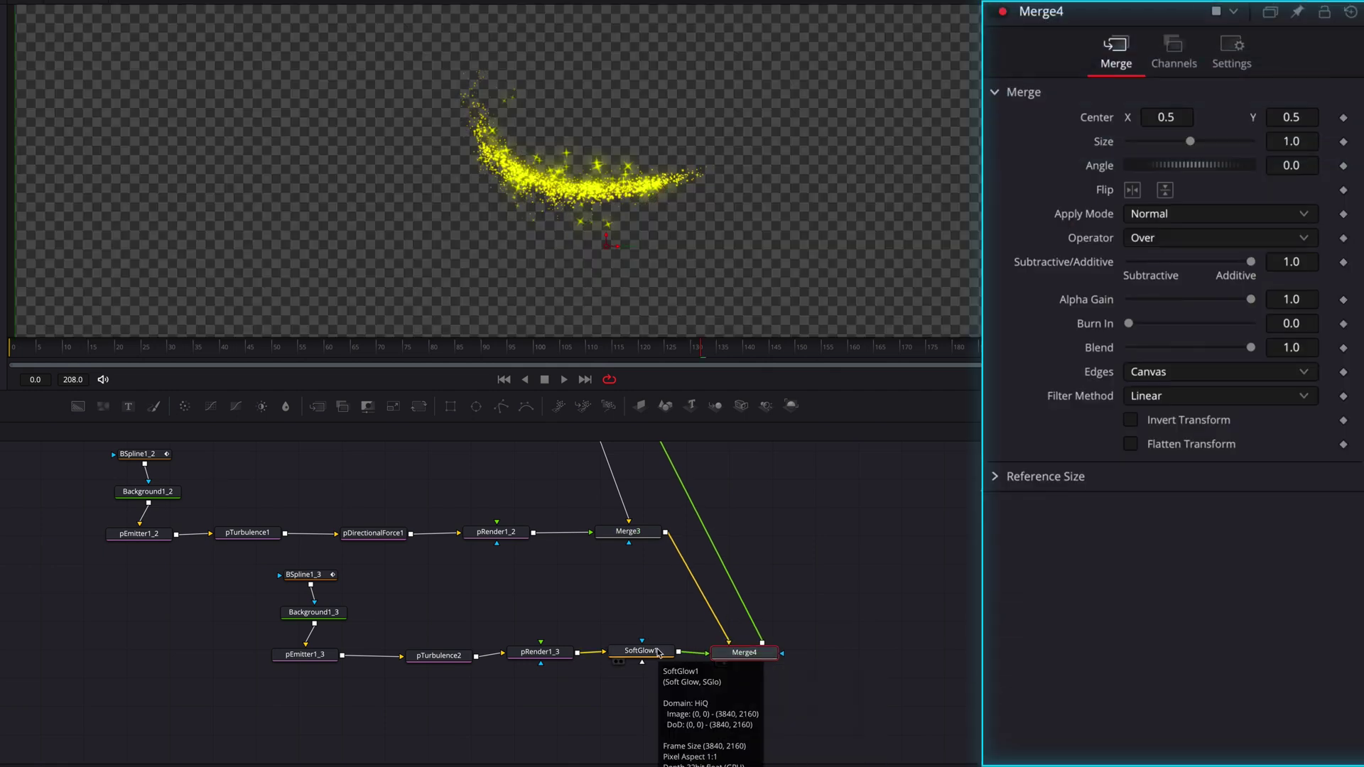
click(658, 651)
drag(1178, 167, 1176, 167)
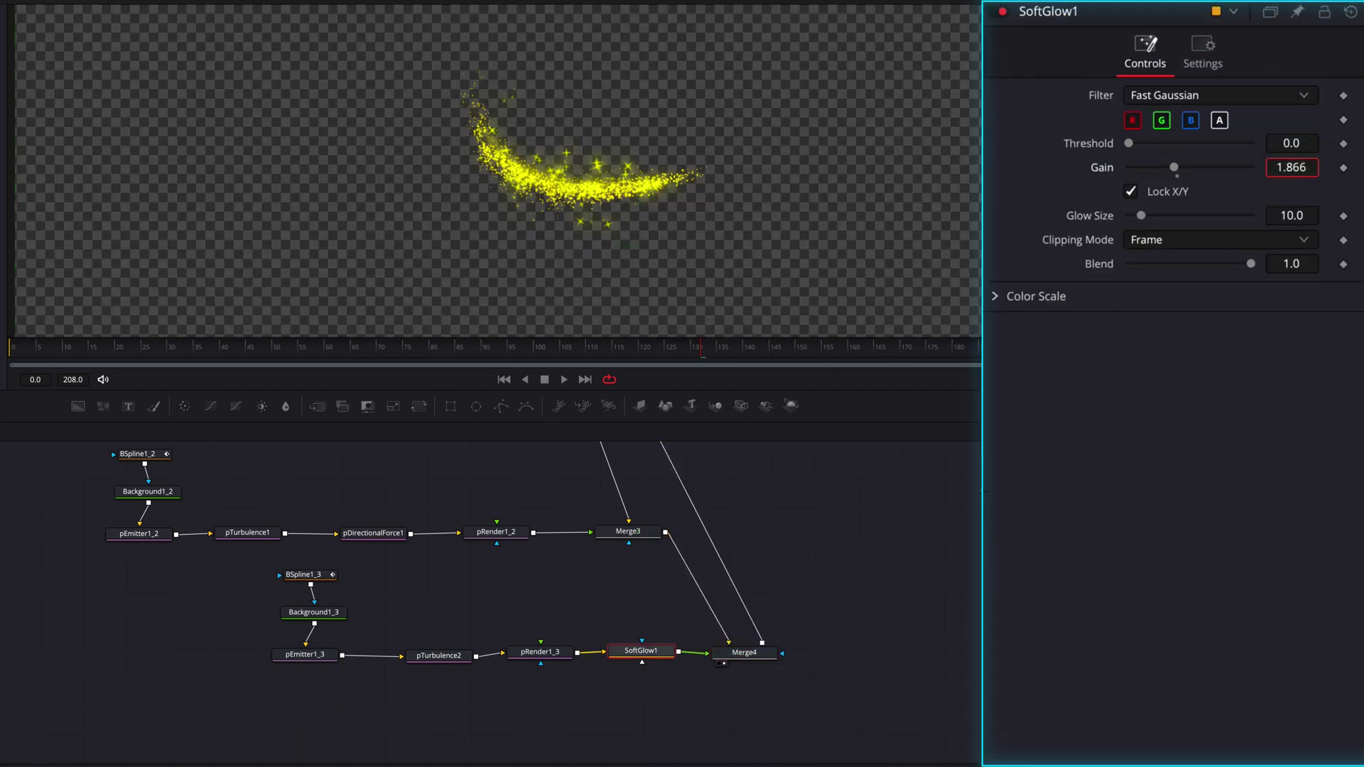
drag(1292, 167, 1297, 167)
Raise the Size Over Life peaks of pEmitter1_3 and pEmitter1 further.
click(311, 655)
scroll(1208, 498, down, 8)
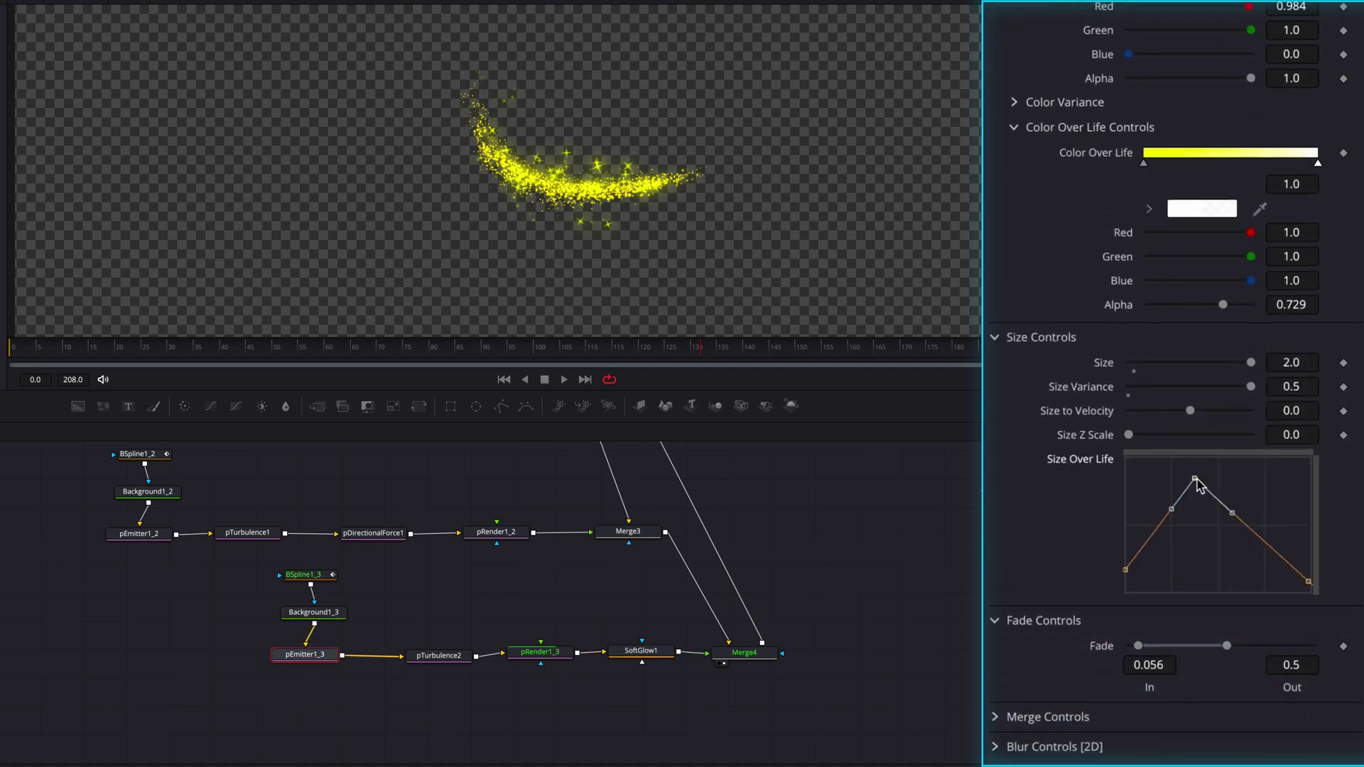
scroll(259, 542, up, 10)
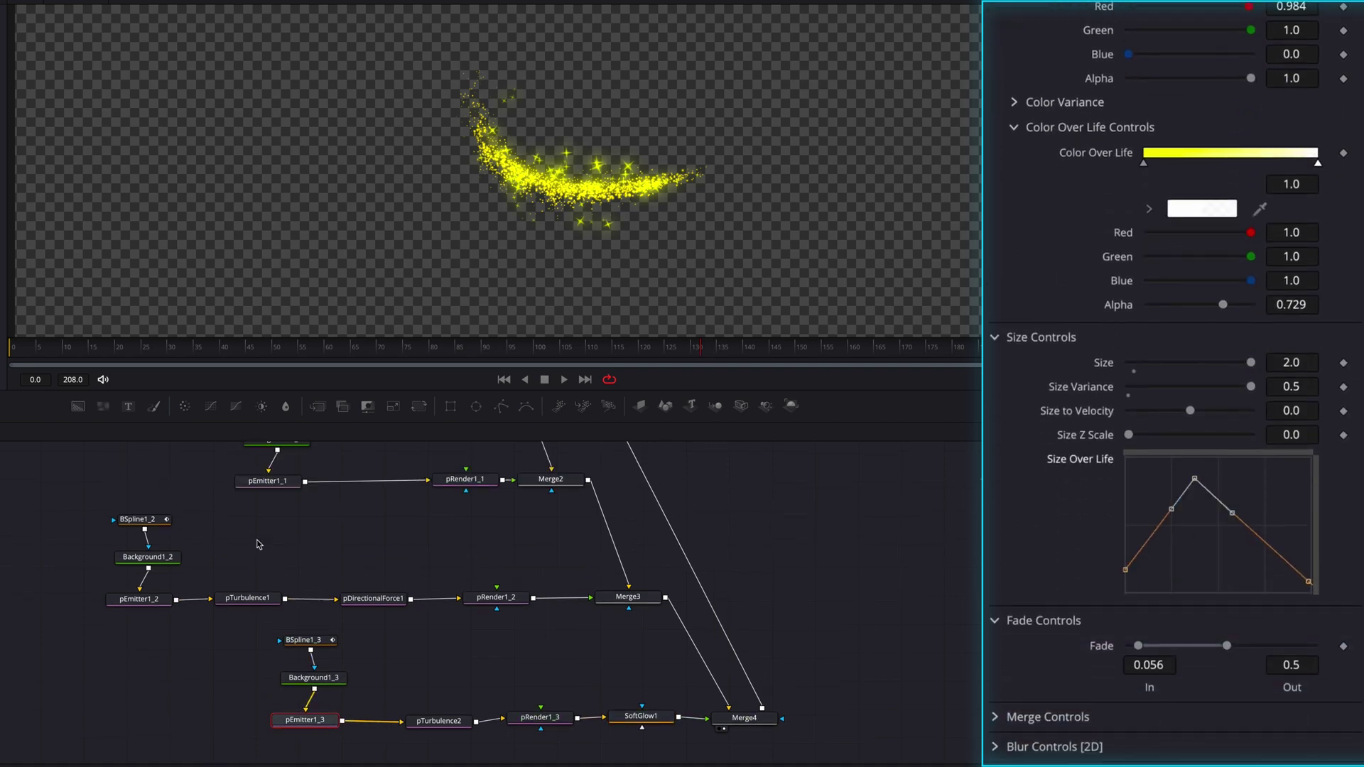
scroll(275, 511, up, 2)
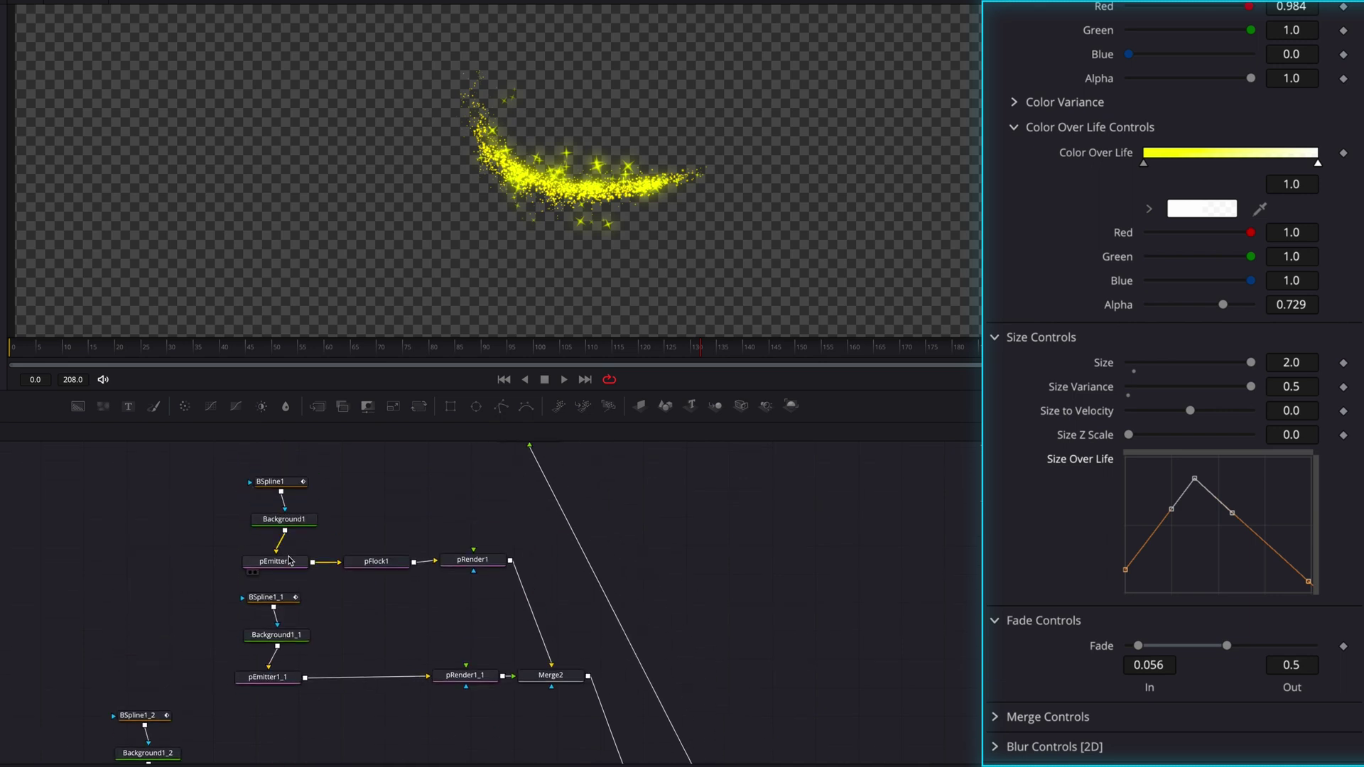
click(275, 561)
drag(1173, 629, 1173, 615)
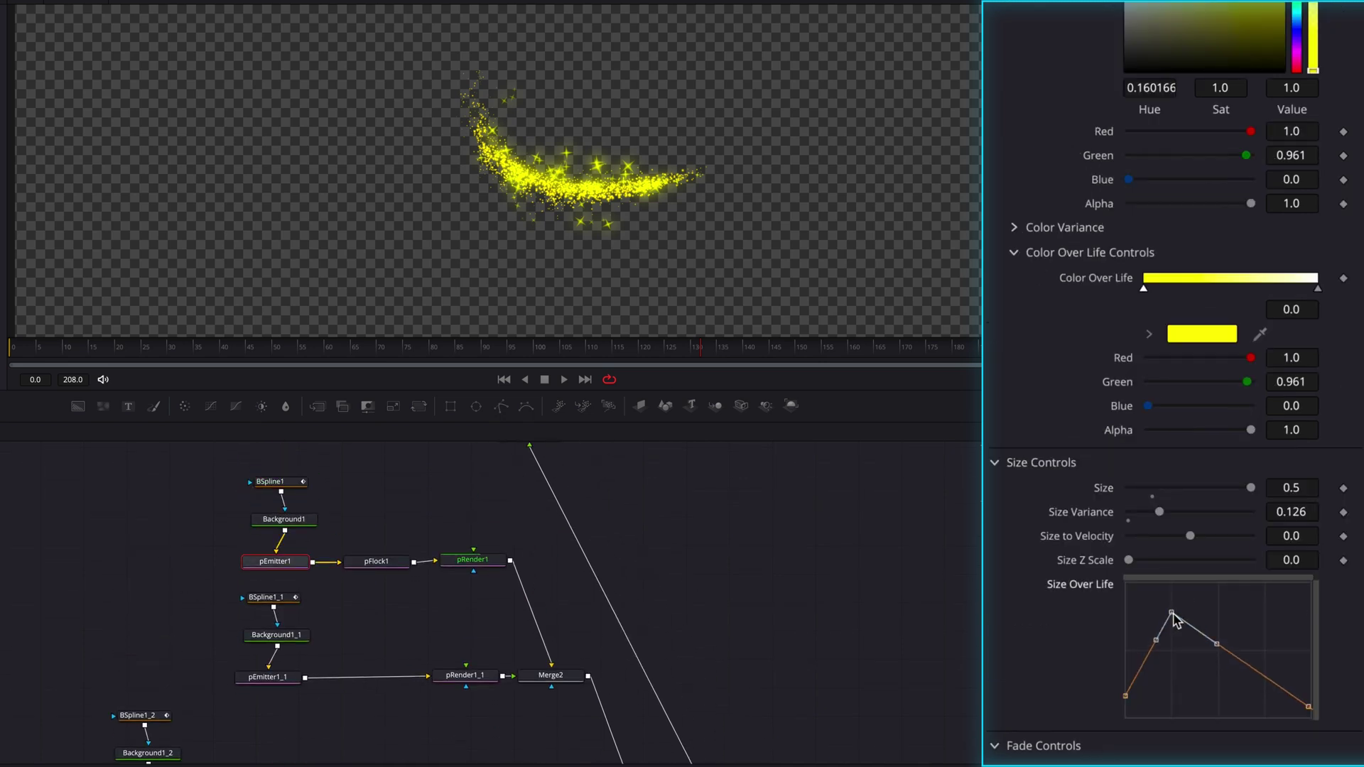
Raise the Size Over Life peak of pEmitter1_2 a little further.
scroll(761, 569, down, 5)
click(157, 682)
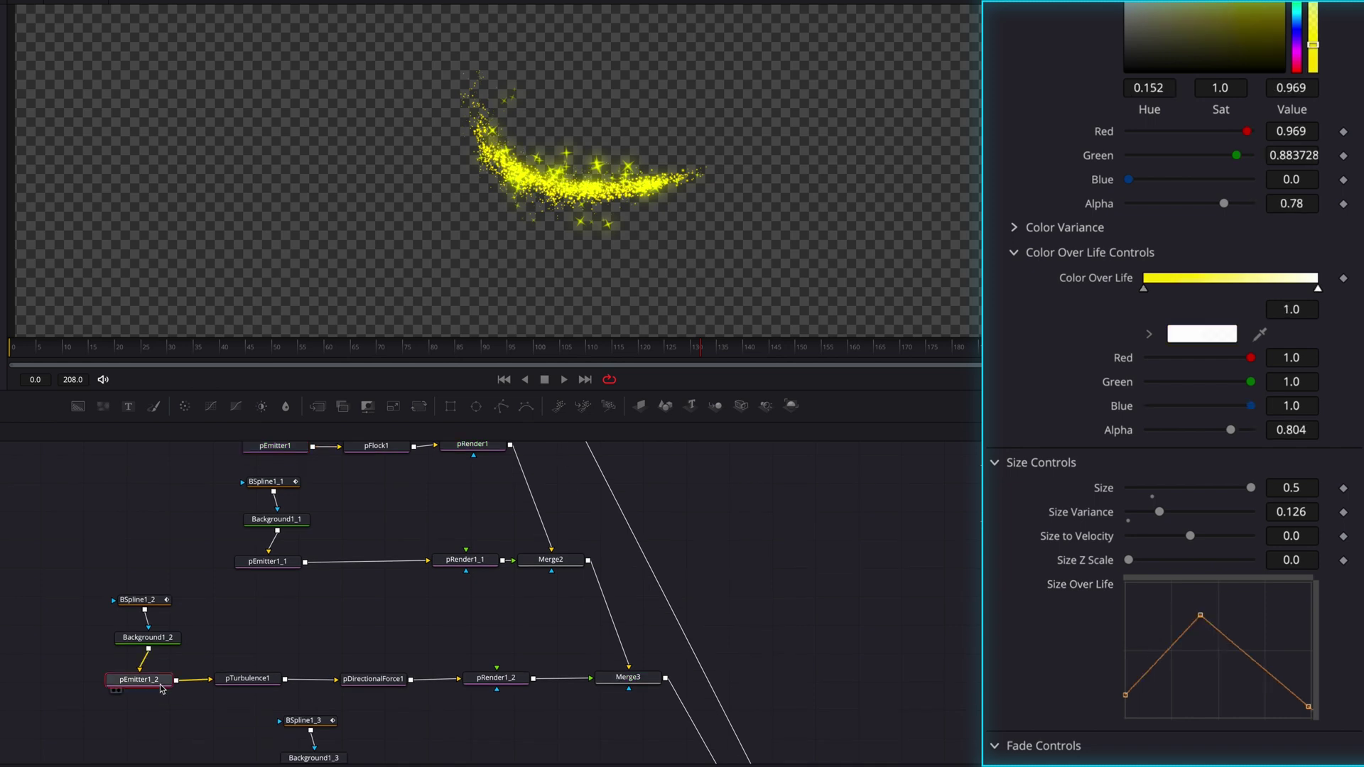
drag(1203, 620, 1205, 612)
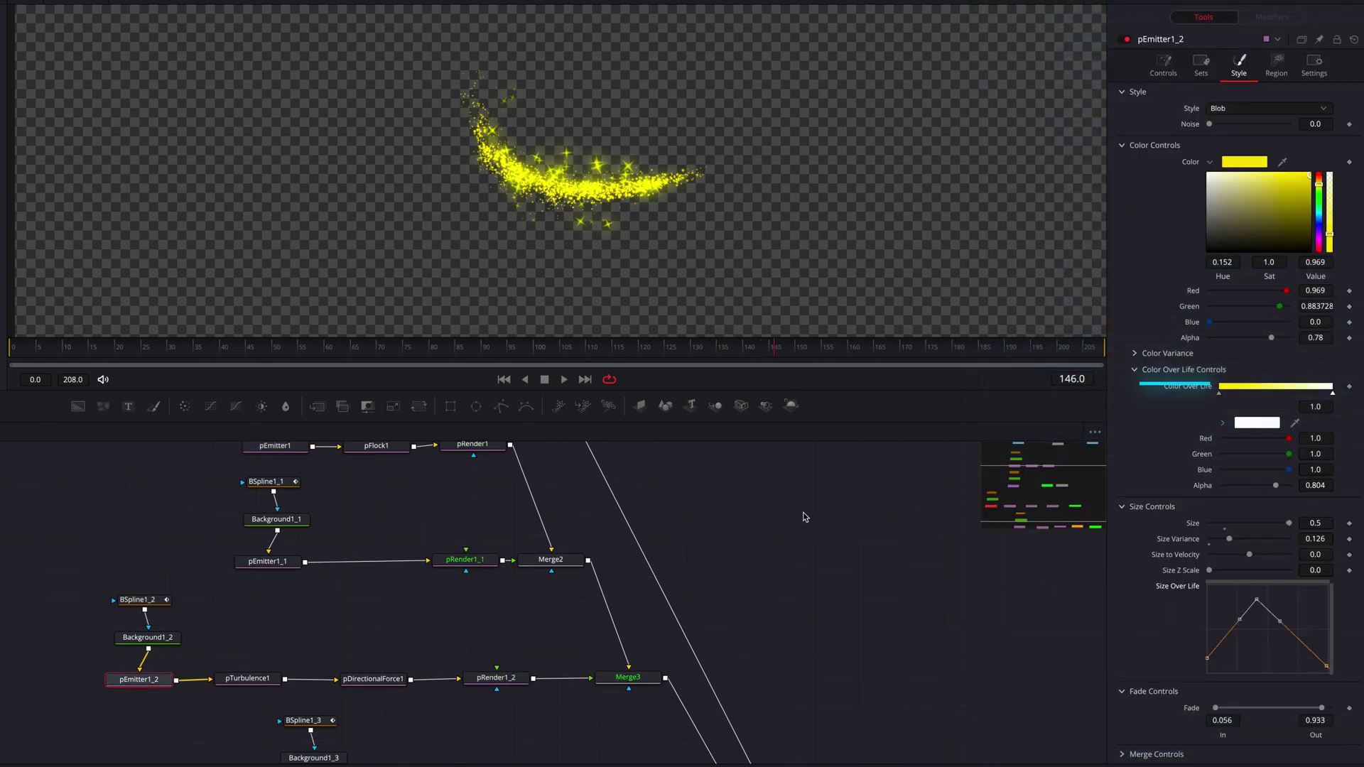
View MediaOut1's final composite and check the particle trail at frame 126.
scroll(805, 517, up, 10)
click(748, 515)
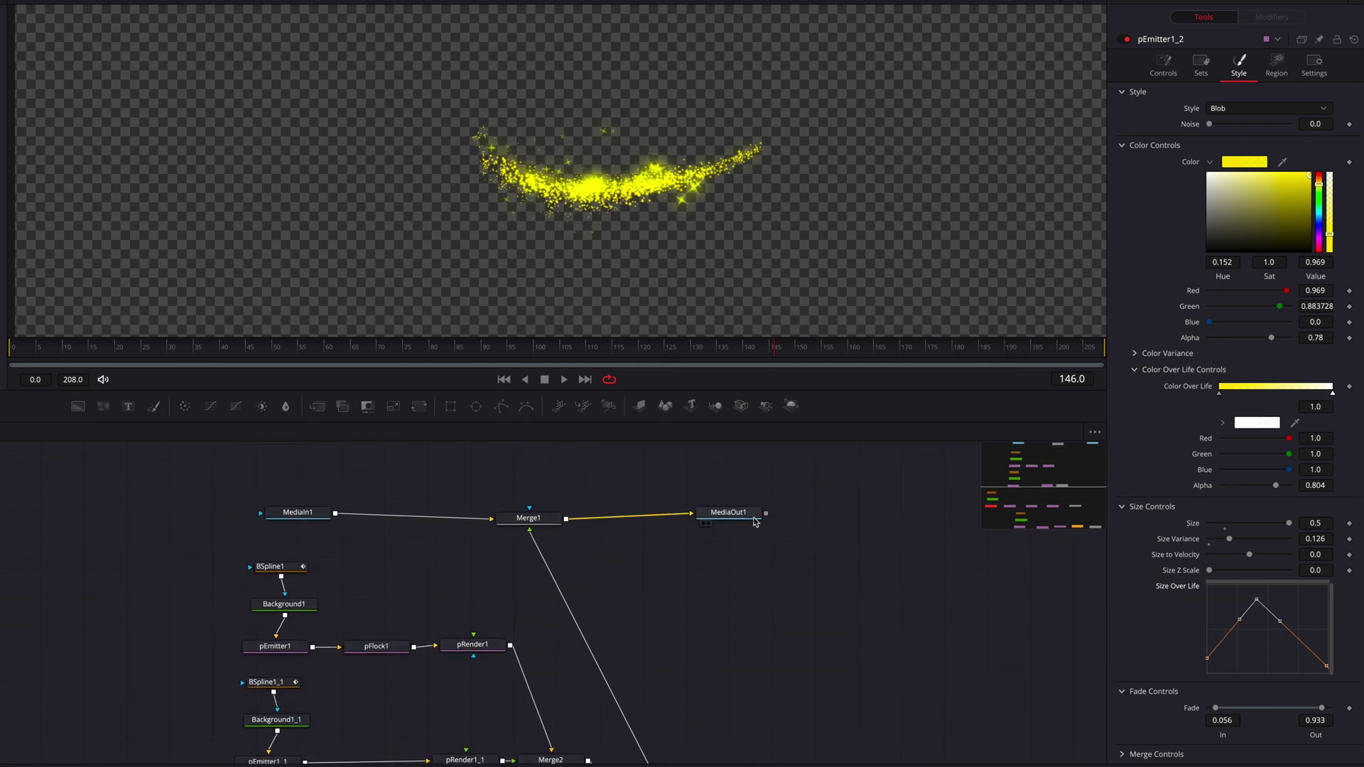
key(1)
click(671, 349)
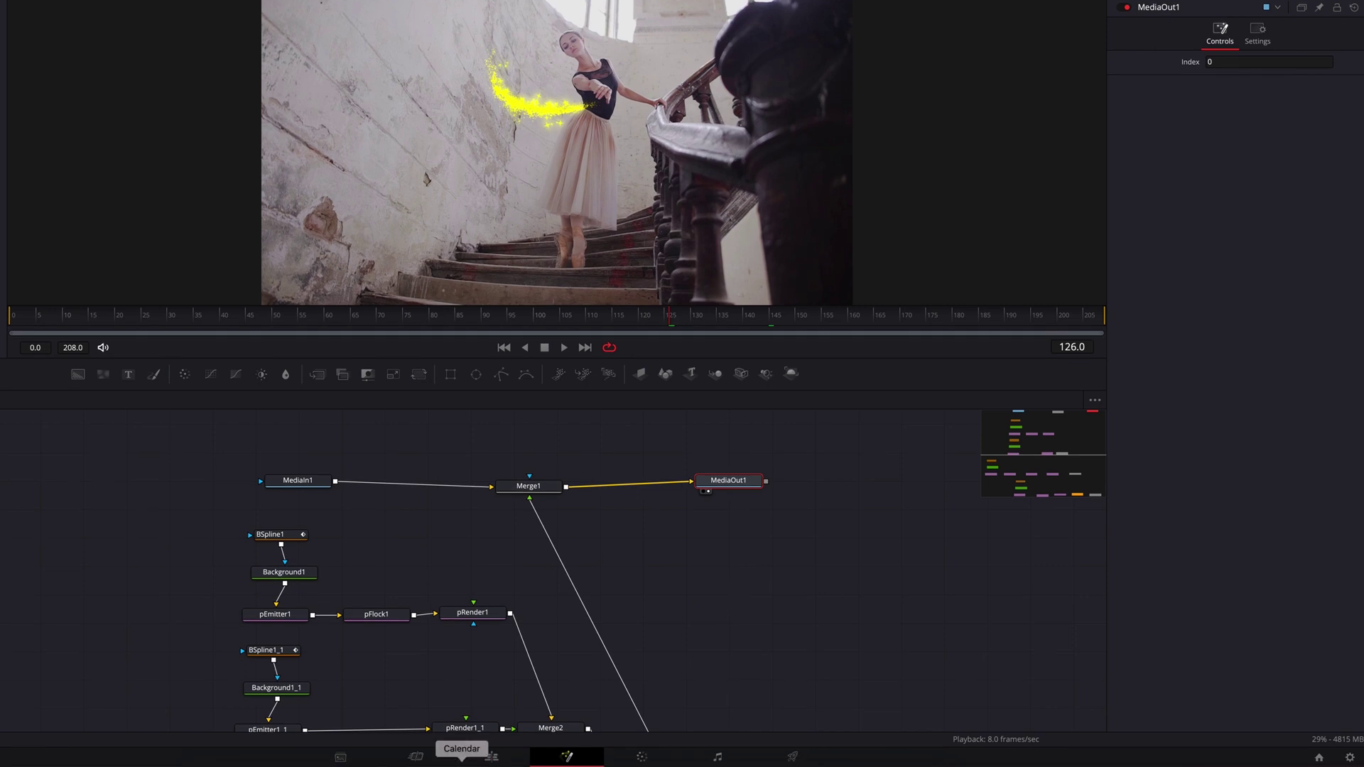
Switch to the Edit page and play Fusion Clip 1 from the start to review the particle trail.
click(491, 757)
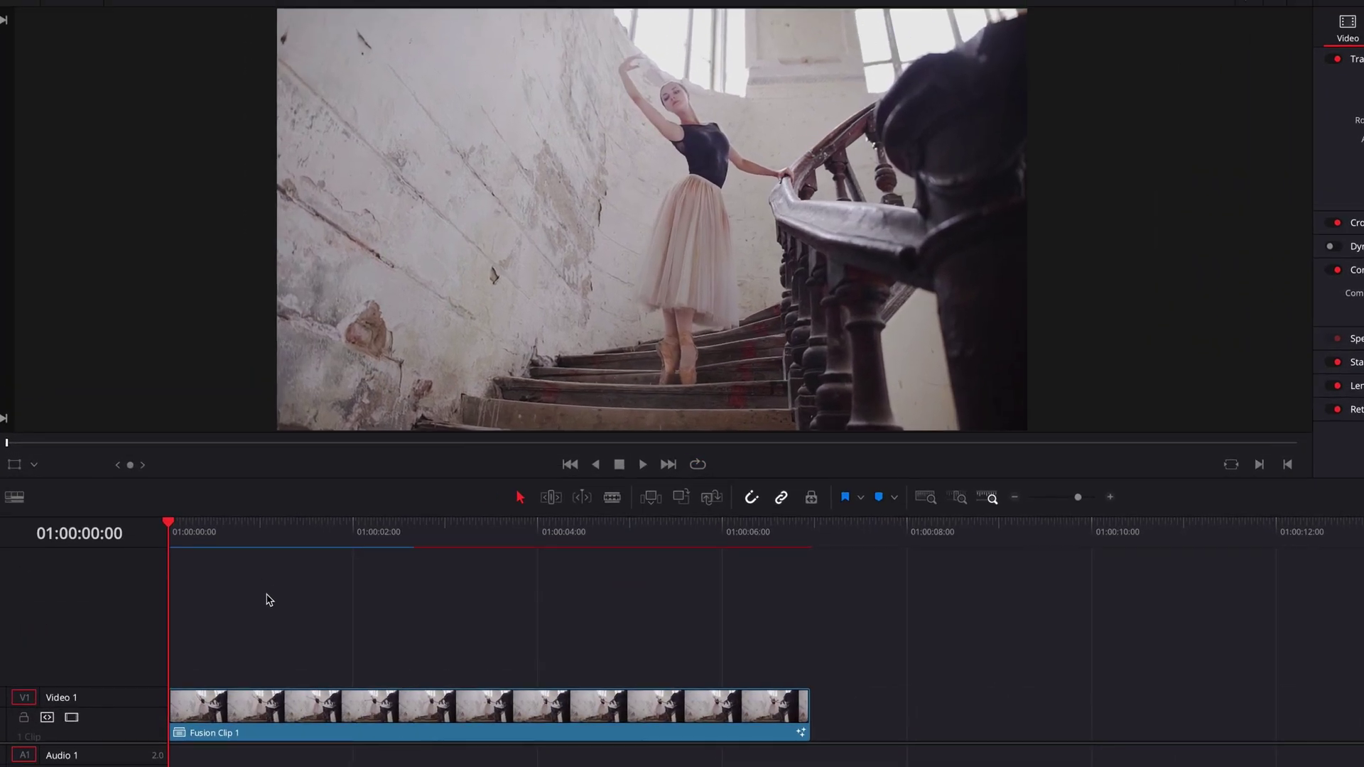
key(space)
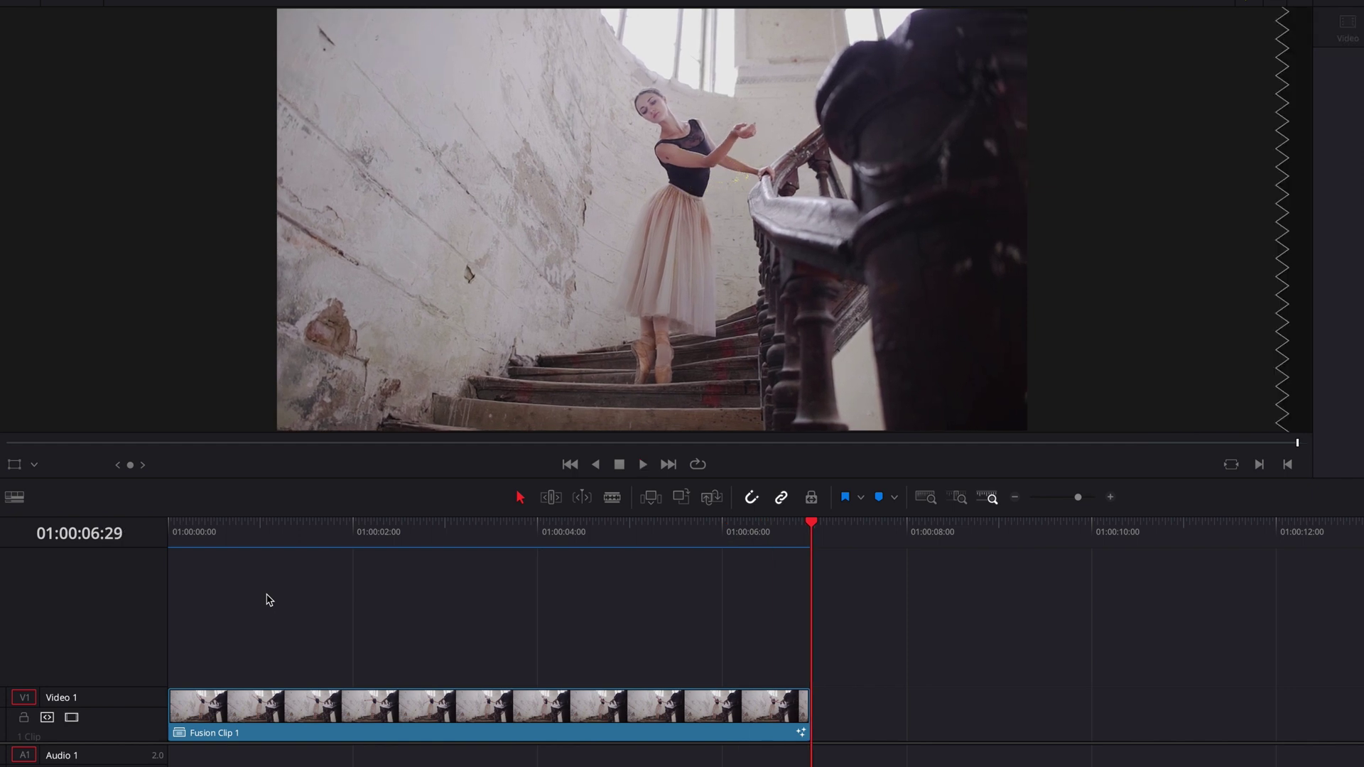
click(273, 533)
key(Home)
key(space)
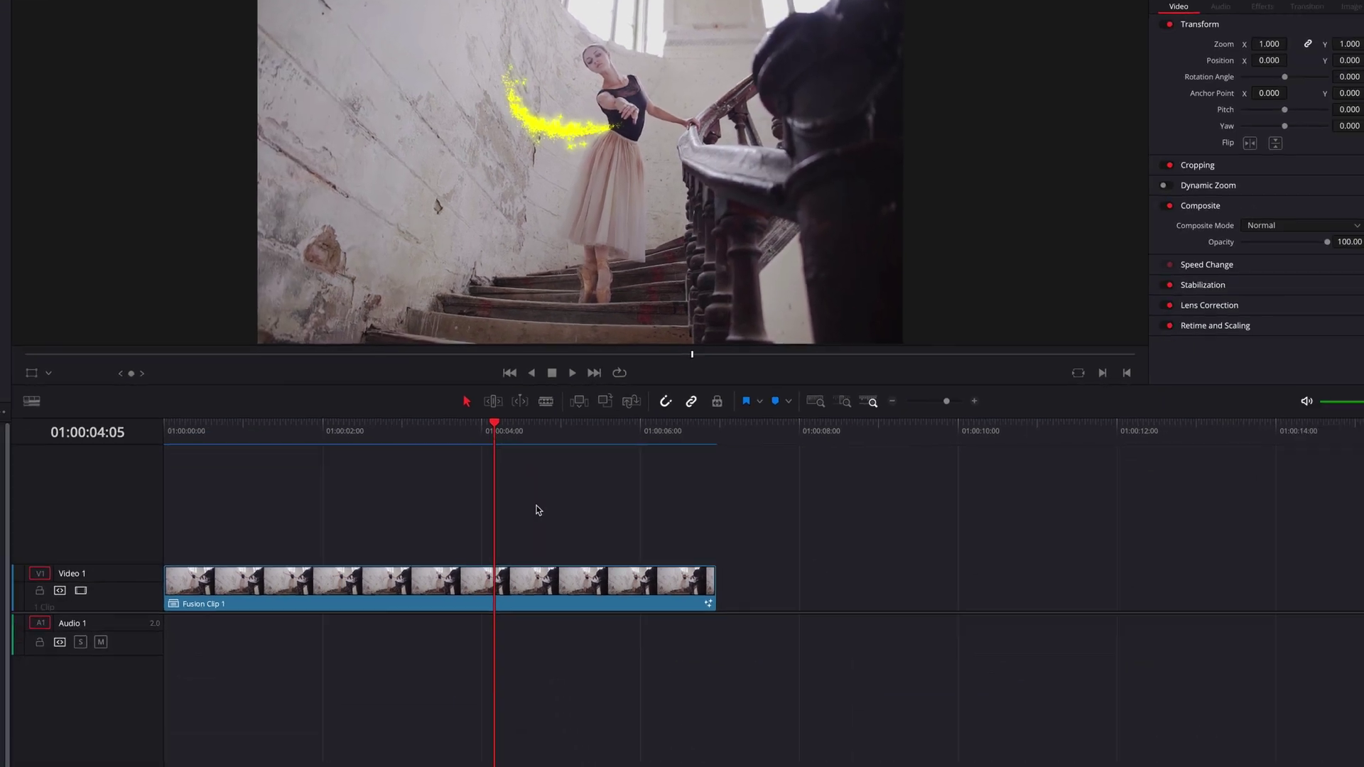
Return to the Fusion page, view the particle layers without the footage and fine-tune SoftGlow1's gain.
click(572, 757)
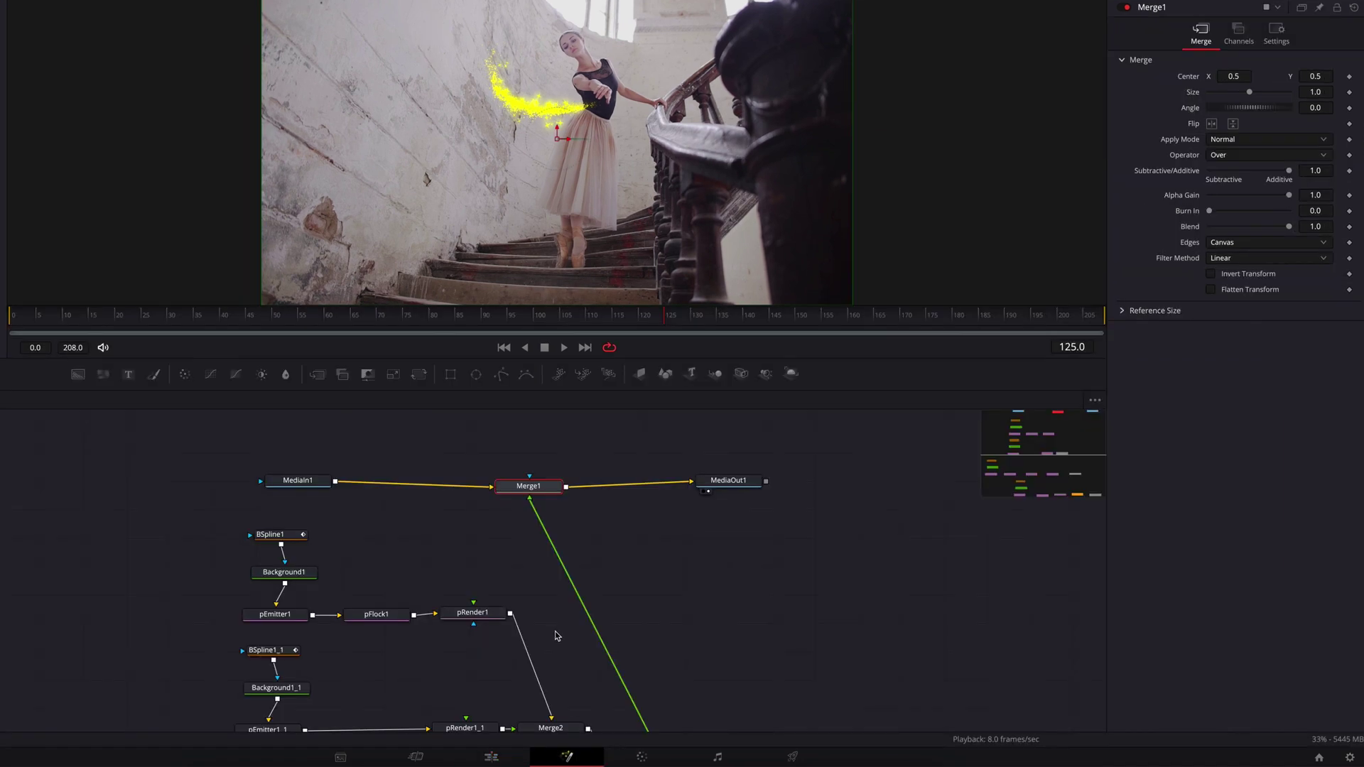
scroll(579, 79, up, 1)
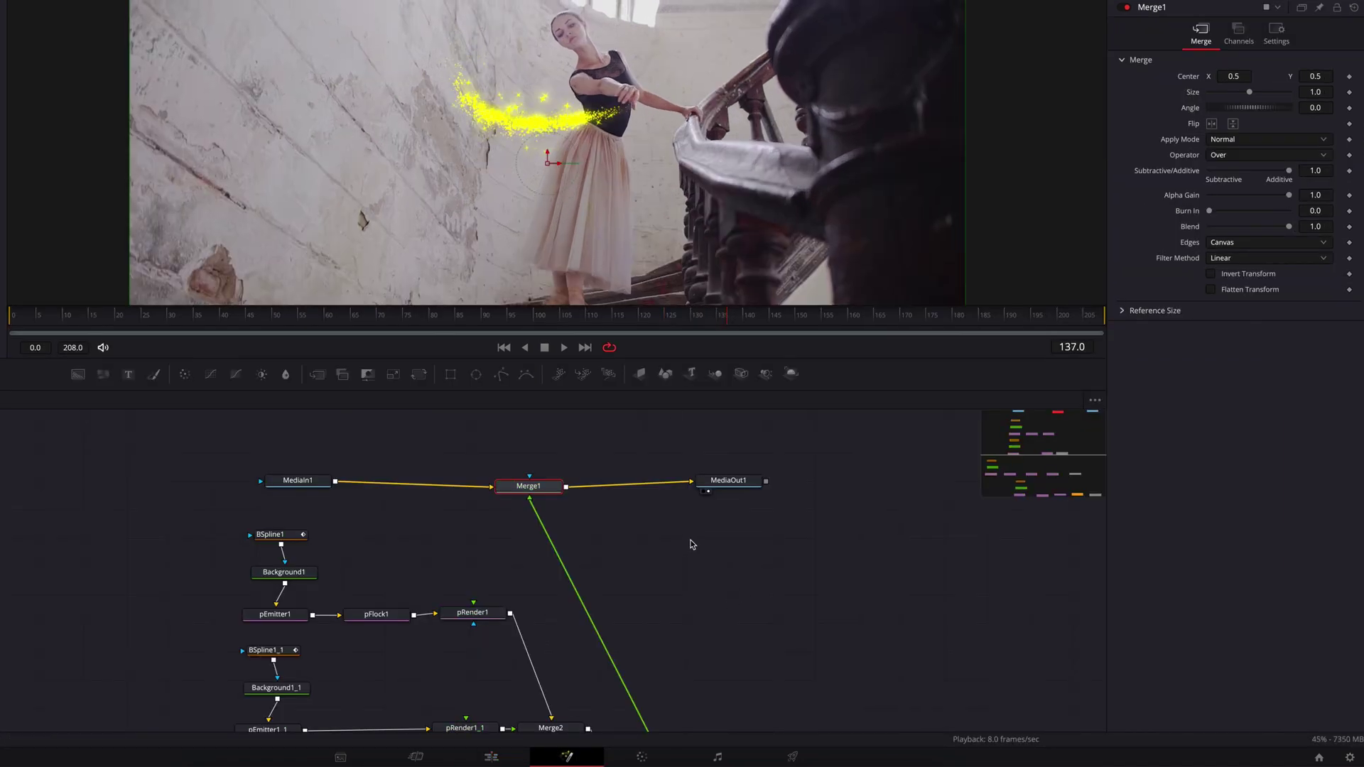
scroll(676, 553, down, 10)
click(662, 648)
key(1)
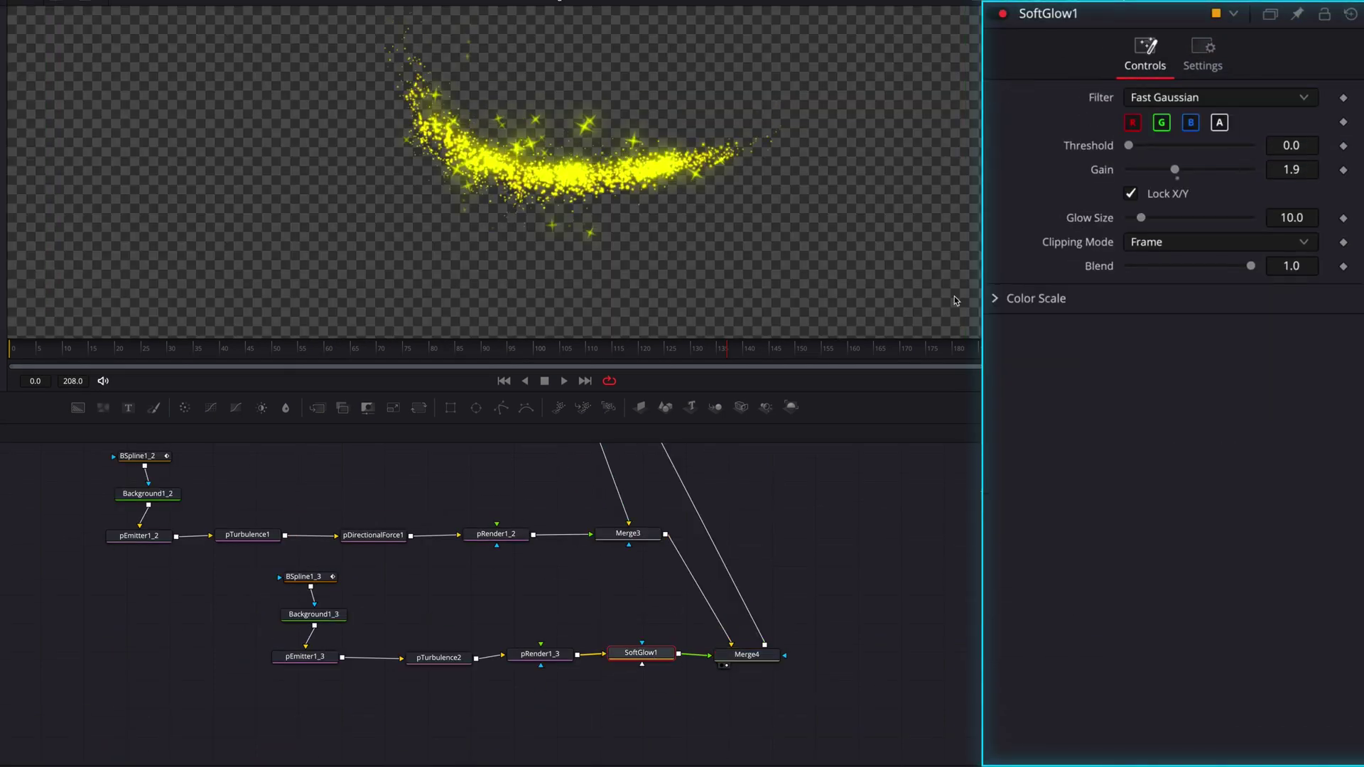
drag(792, 350, 838, 350)
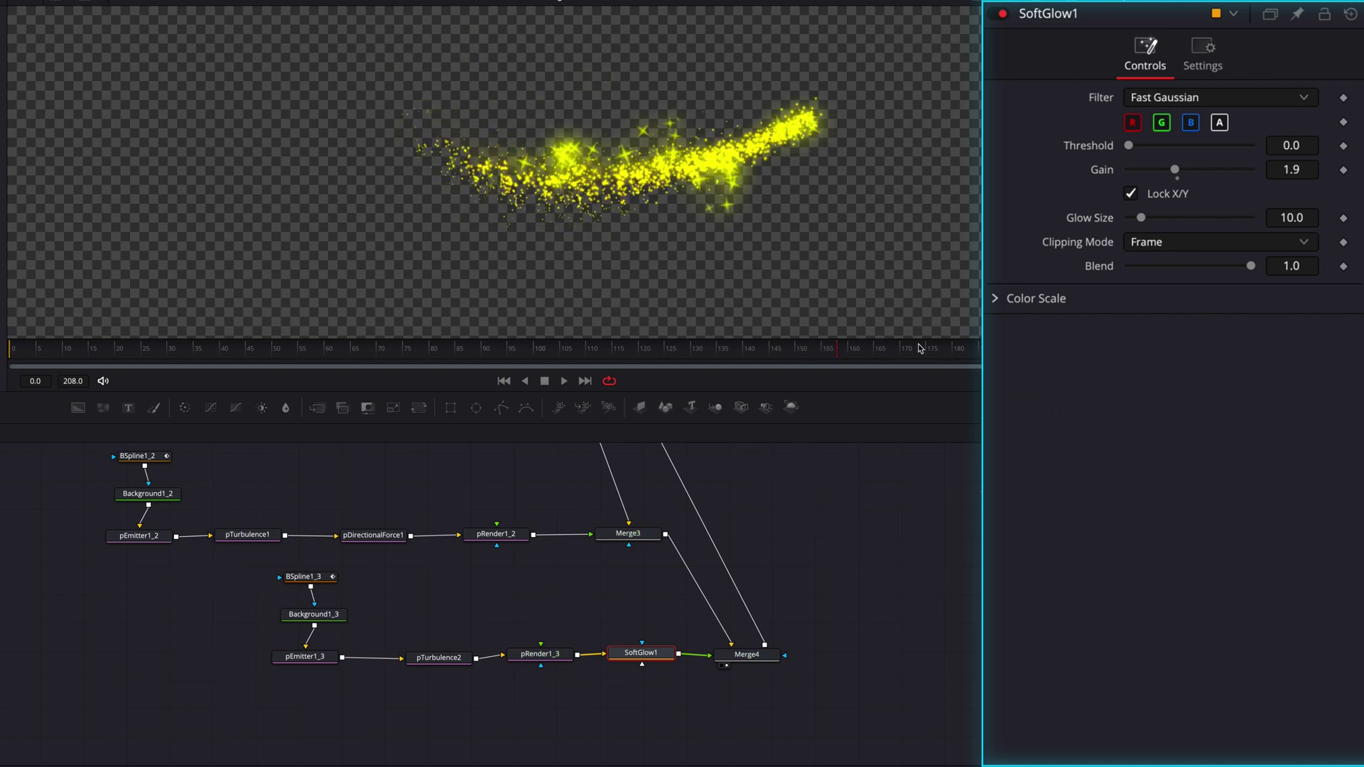
click(1303, 169)
drag(1303, 167, 1295, 168)
Move the Size Over Life peak of pEmitter1_3 slightly earlier and higher.
click(315, 661)
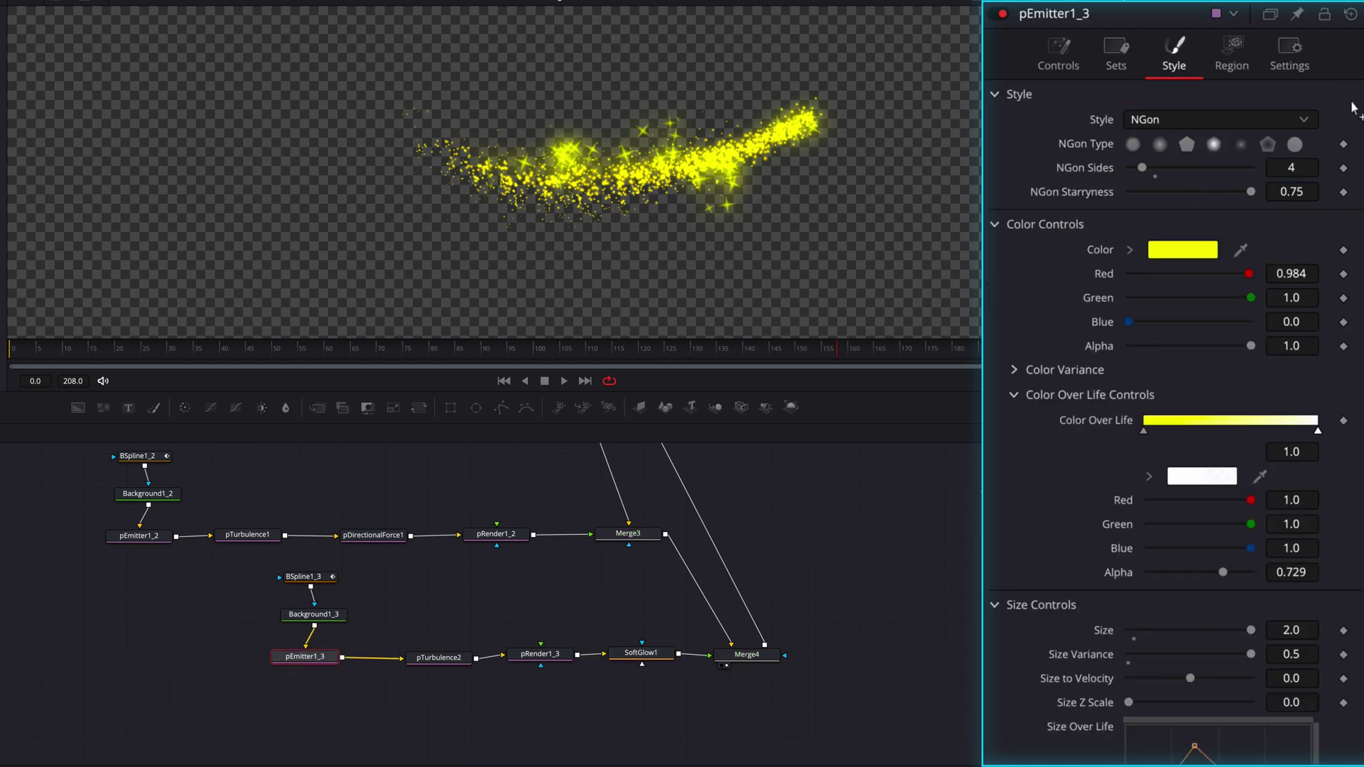
scroll(1218, 497, down, 3)
drag(1194, 533, 1181, 527)
click(704, 357)
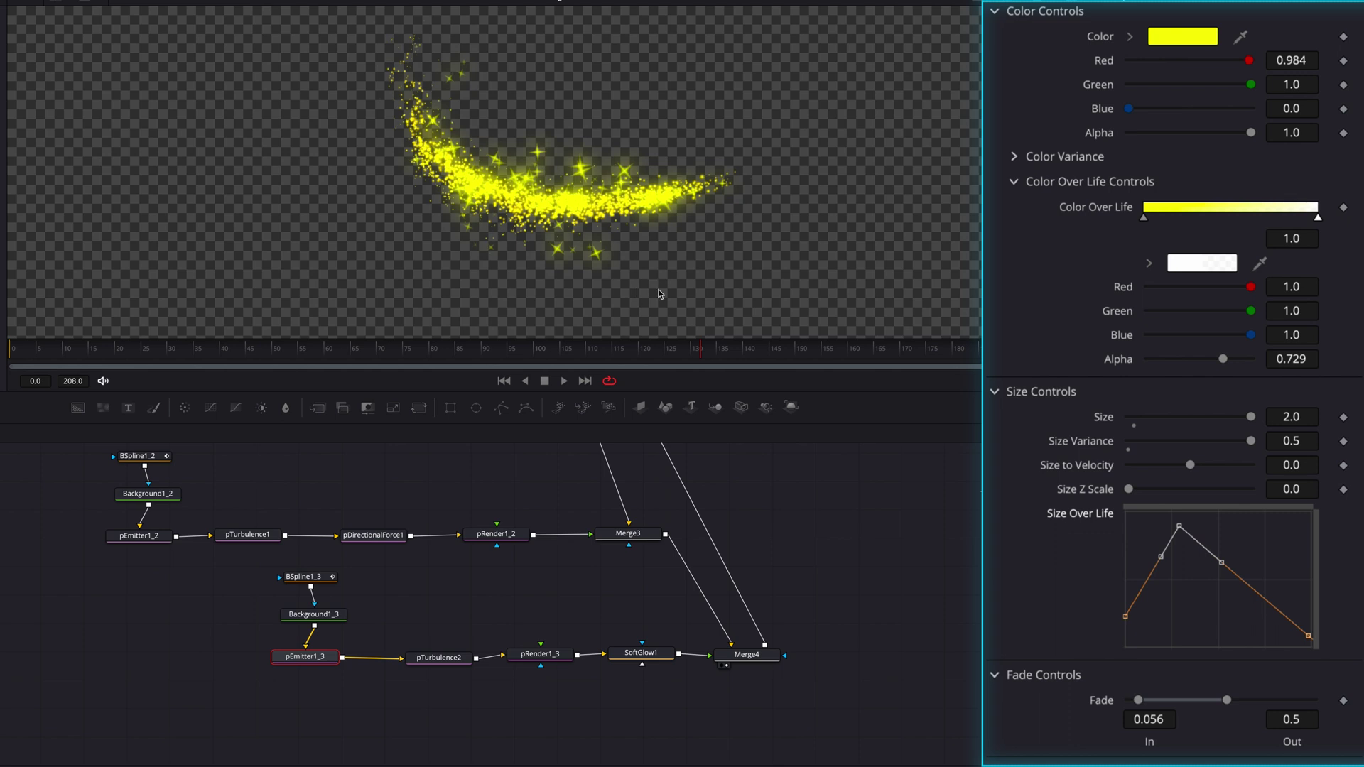
Set pEmitter1_2's style color hue to 0.144 and move its Size Over Life peak higher and later, towards mid-life.
click(156, 543)
scroll(1299, 136, up, 3)
drag(1297, 132, 1298, 133)
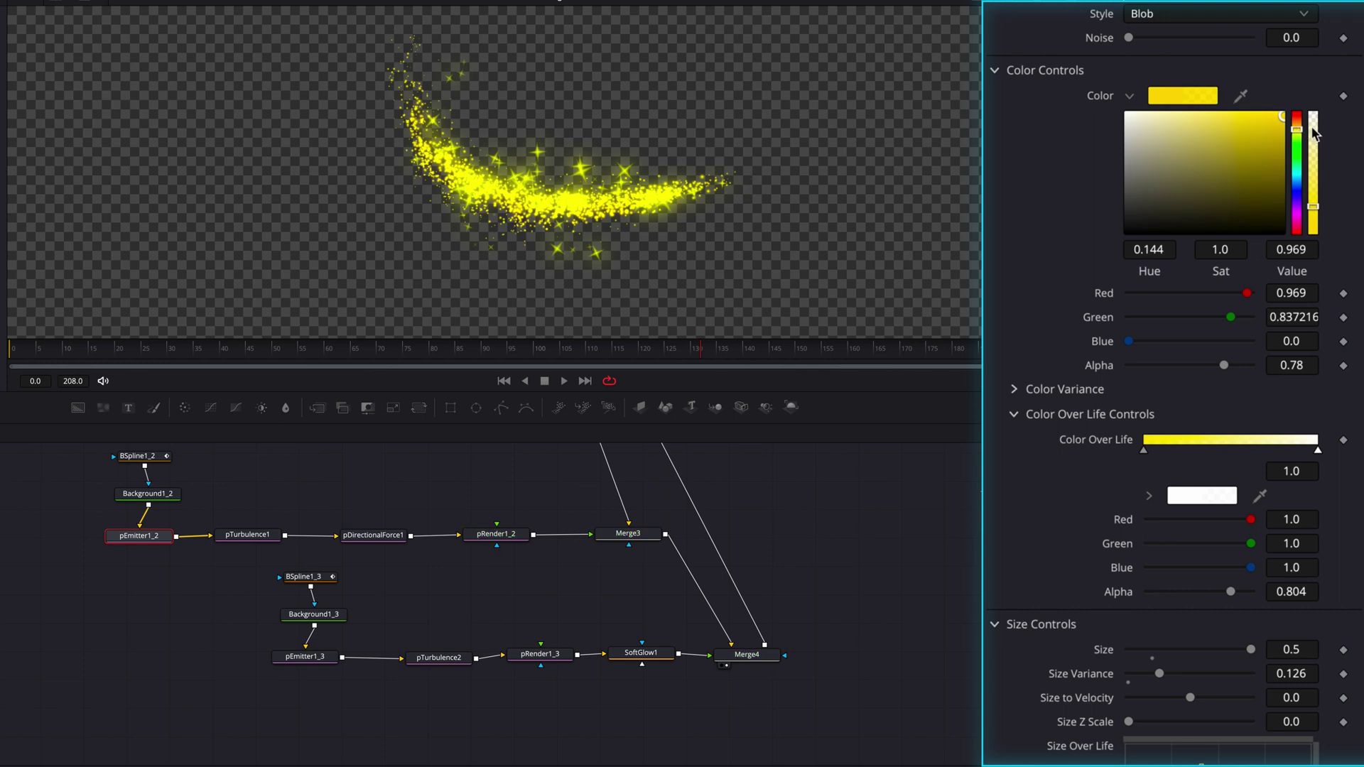
scroll(1233, 701, down, 5)
drag(1206, 572, 1223, 564)
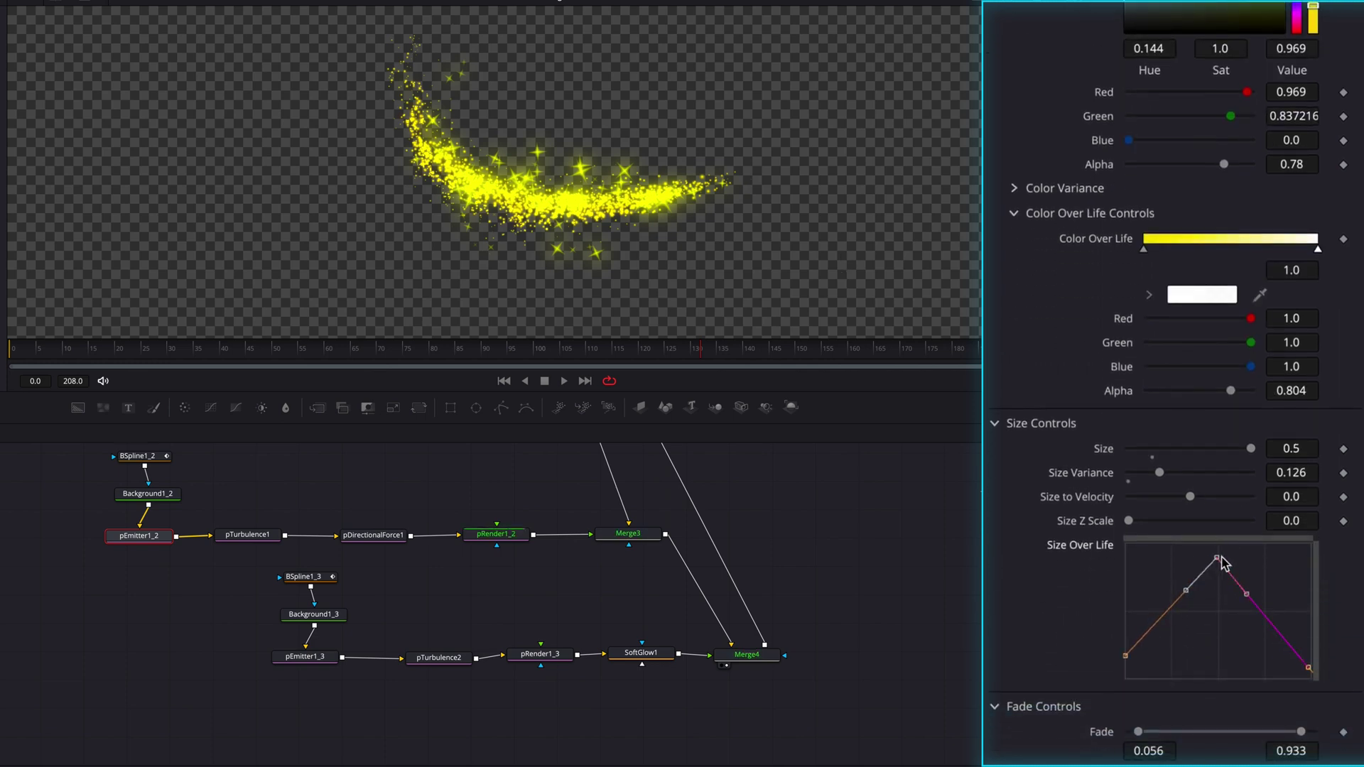
Compare the outputs of Merge3 and Merge4 and raise the Size Over Life peak of pEmitter1_1 slightly.
click(618, 537)
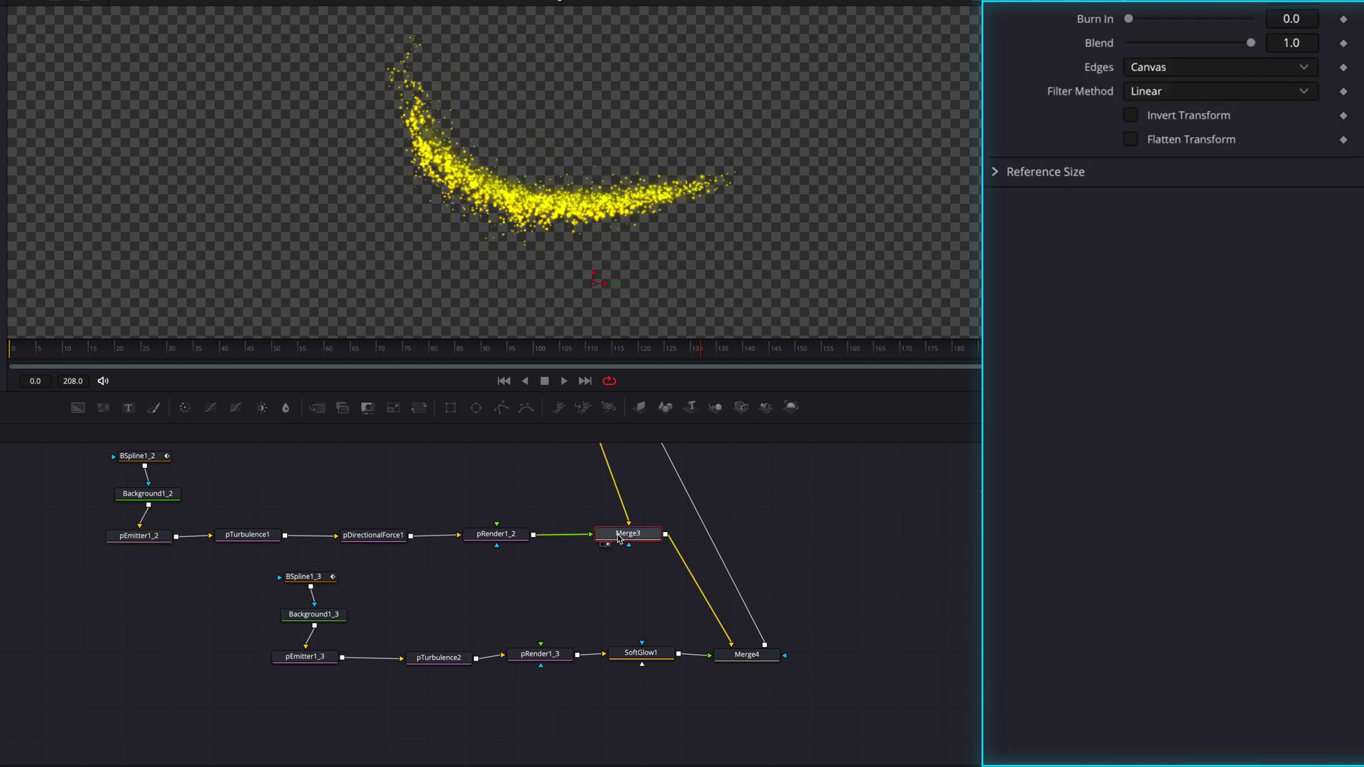
click(751, 658)
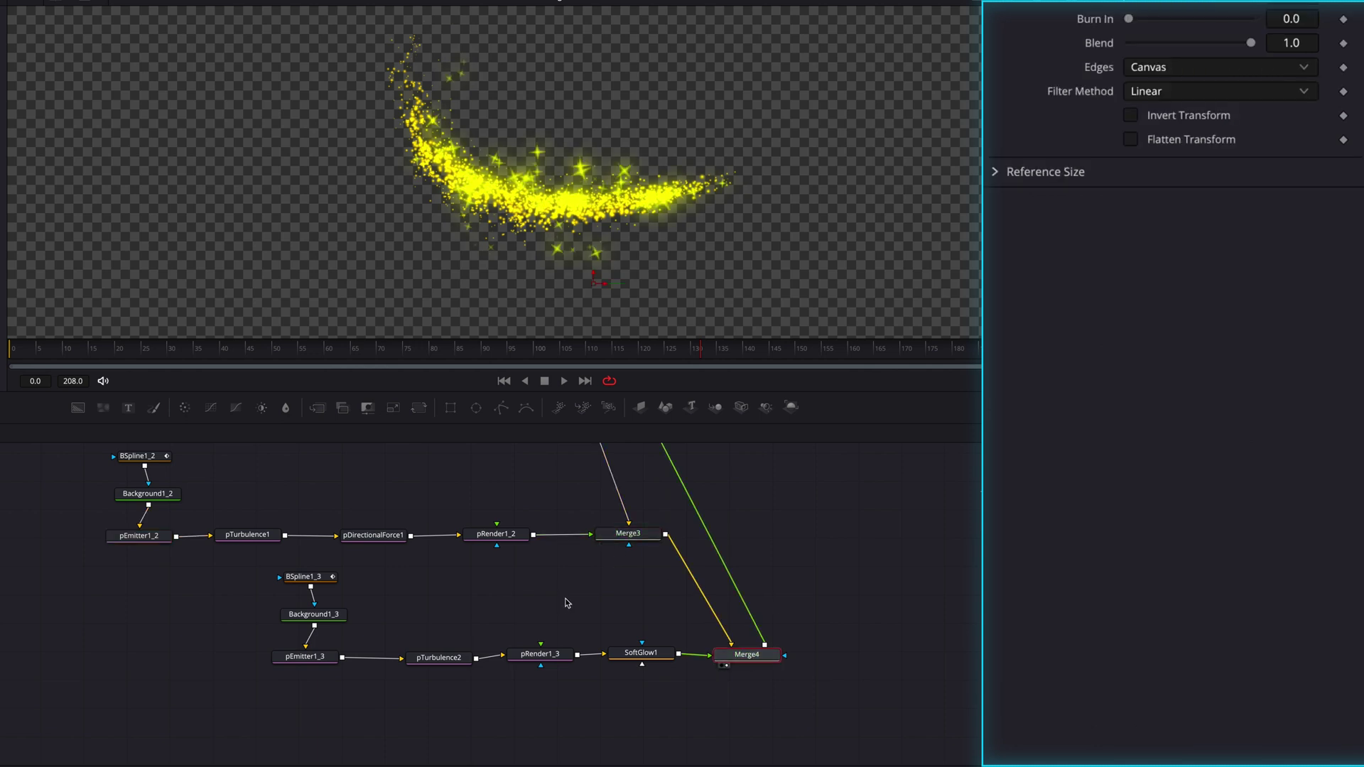
click(140, 545)
scroll(140, 545, up, 3)
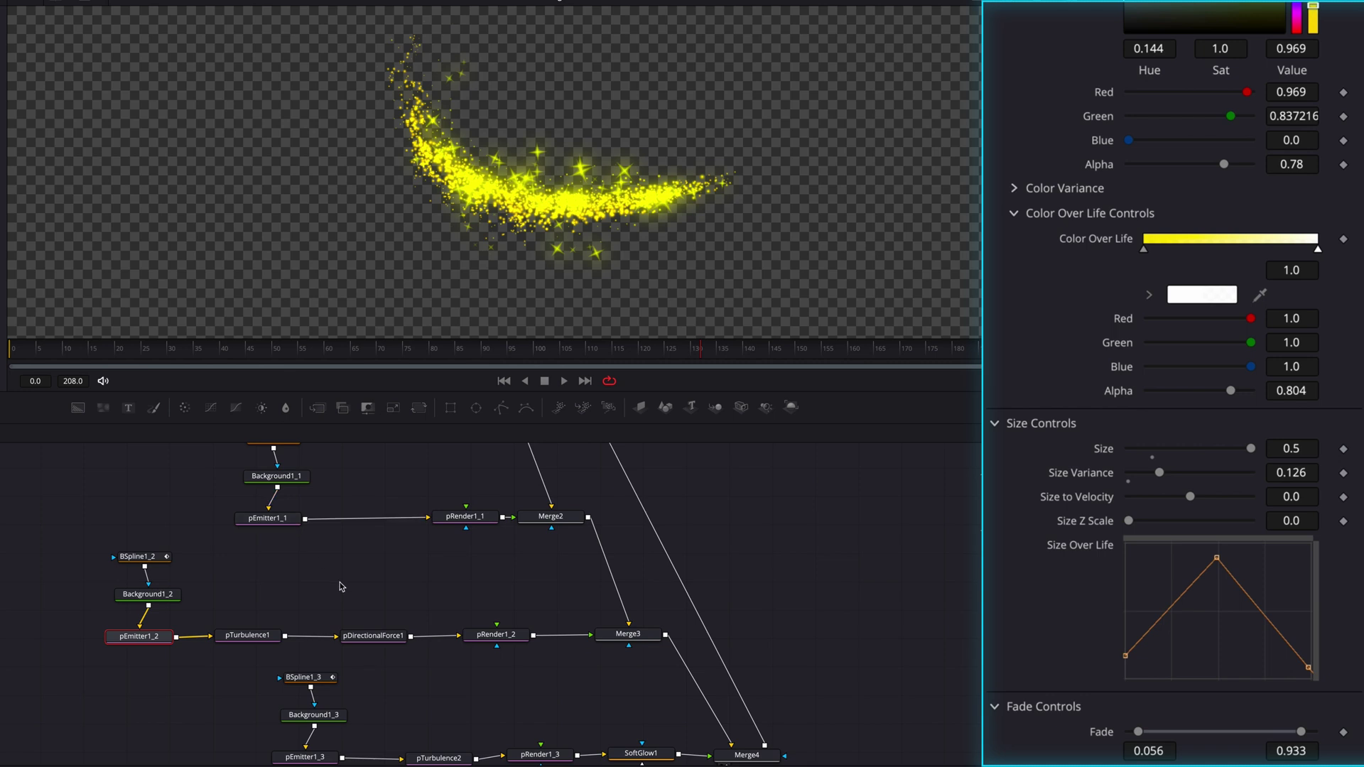
scroll(288, 528, up, 3)
click(288, 624)
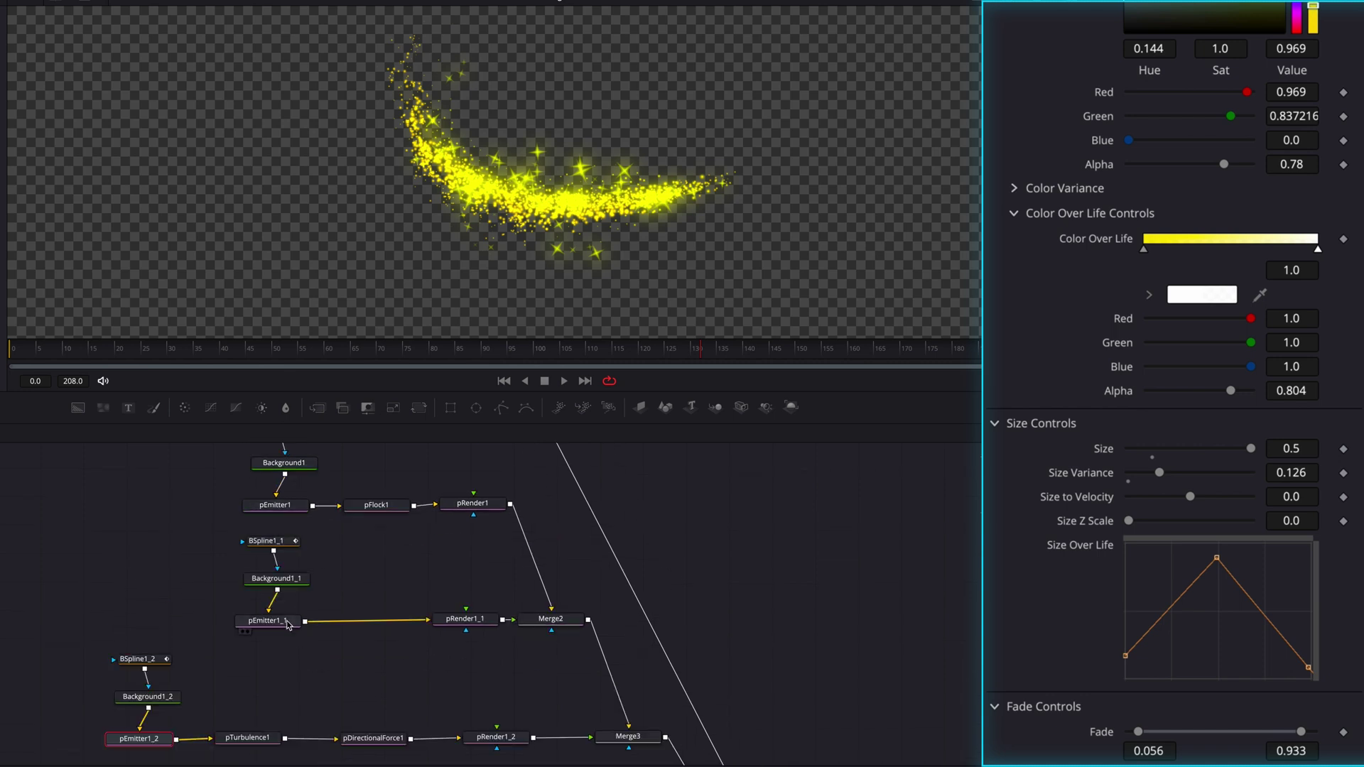
drag(1221, 418, 1219, 411)
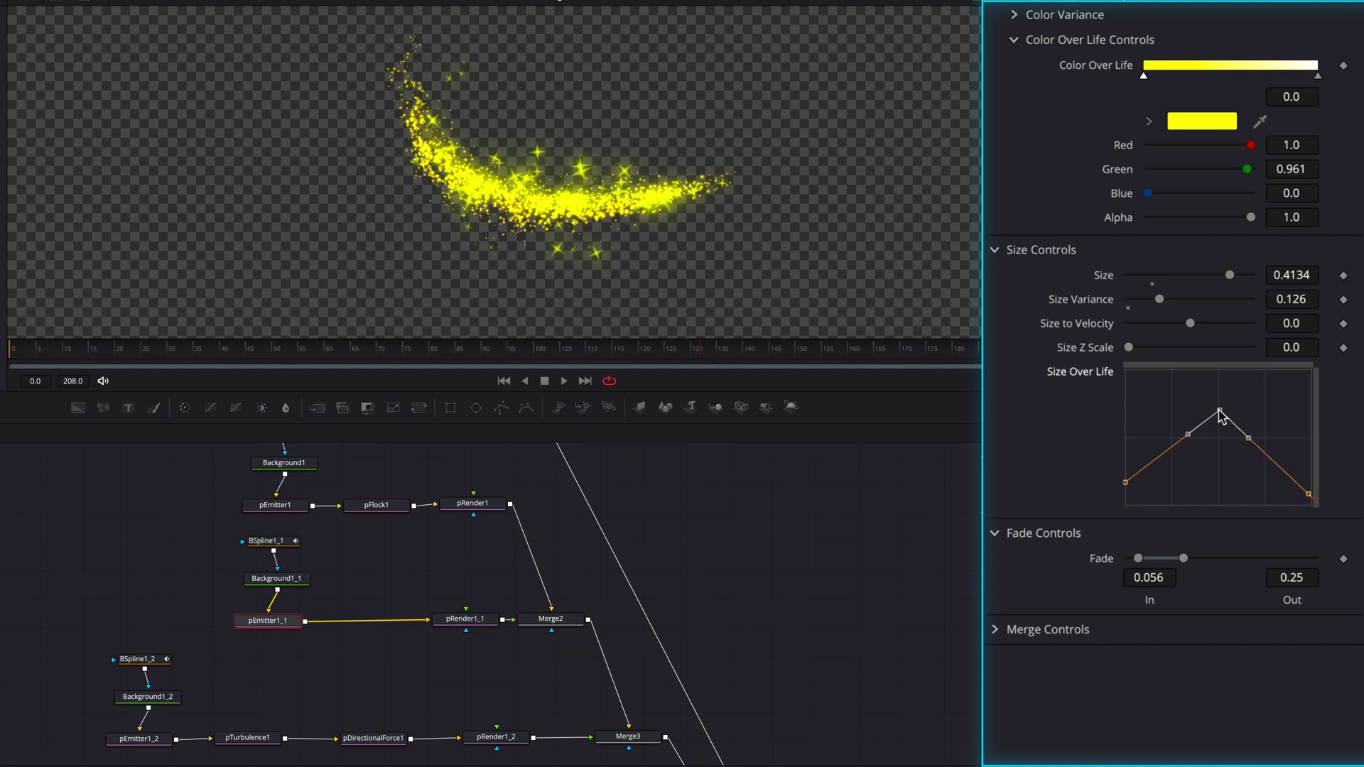
Raise pEmitter1's Size Over Life peak, checking it in pRender1's output, and try a higher Size Variance.
click(292, 515)
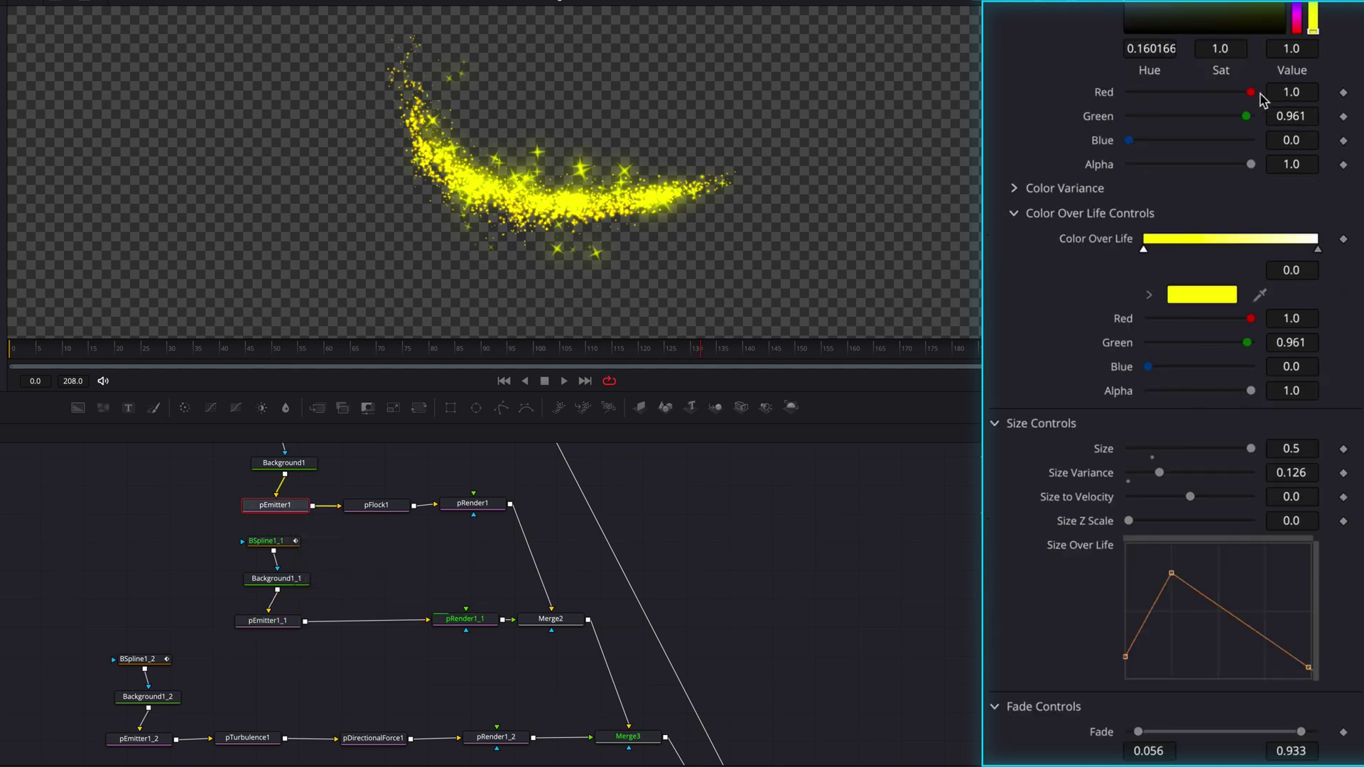
drag(1174, 582, 1175, 576)
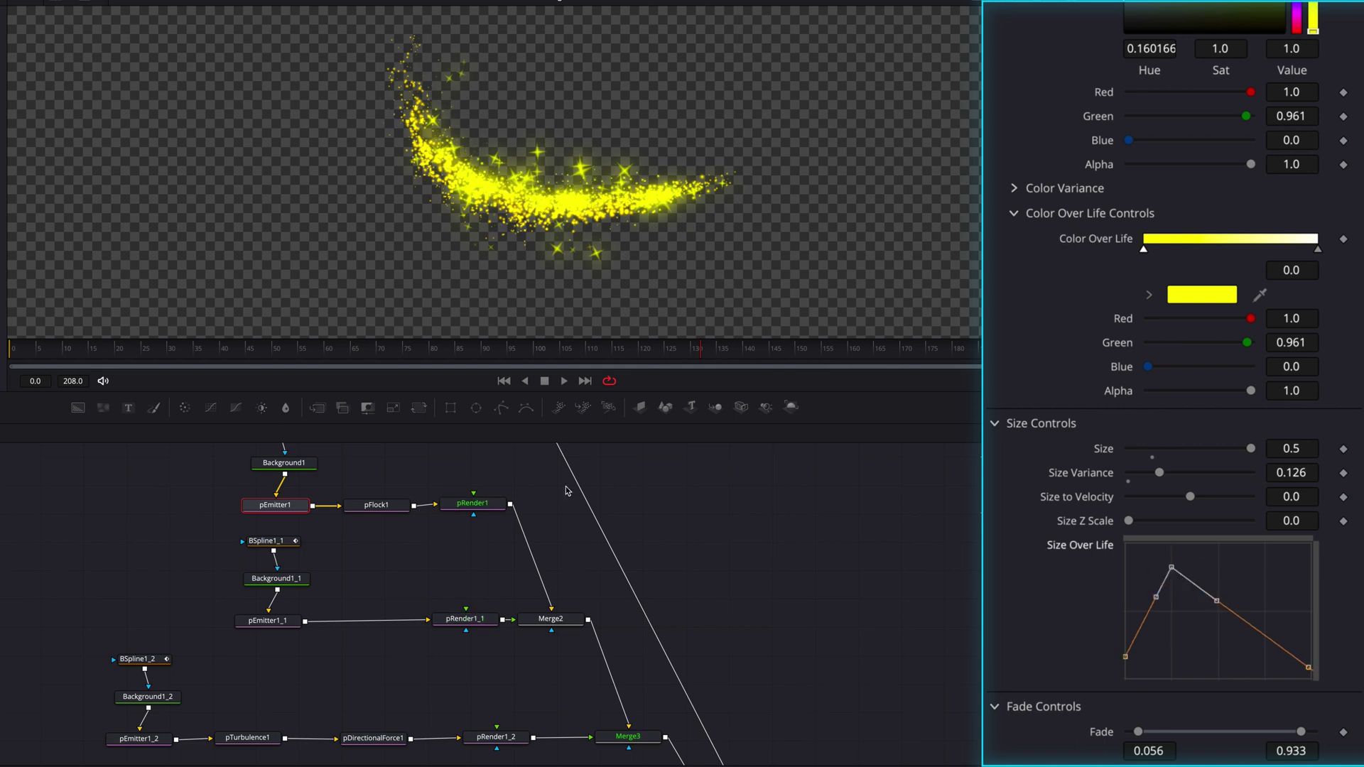
click(490, 506)
click(293, 513)
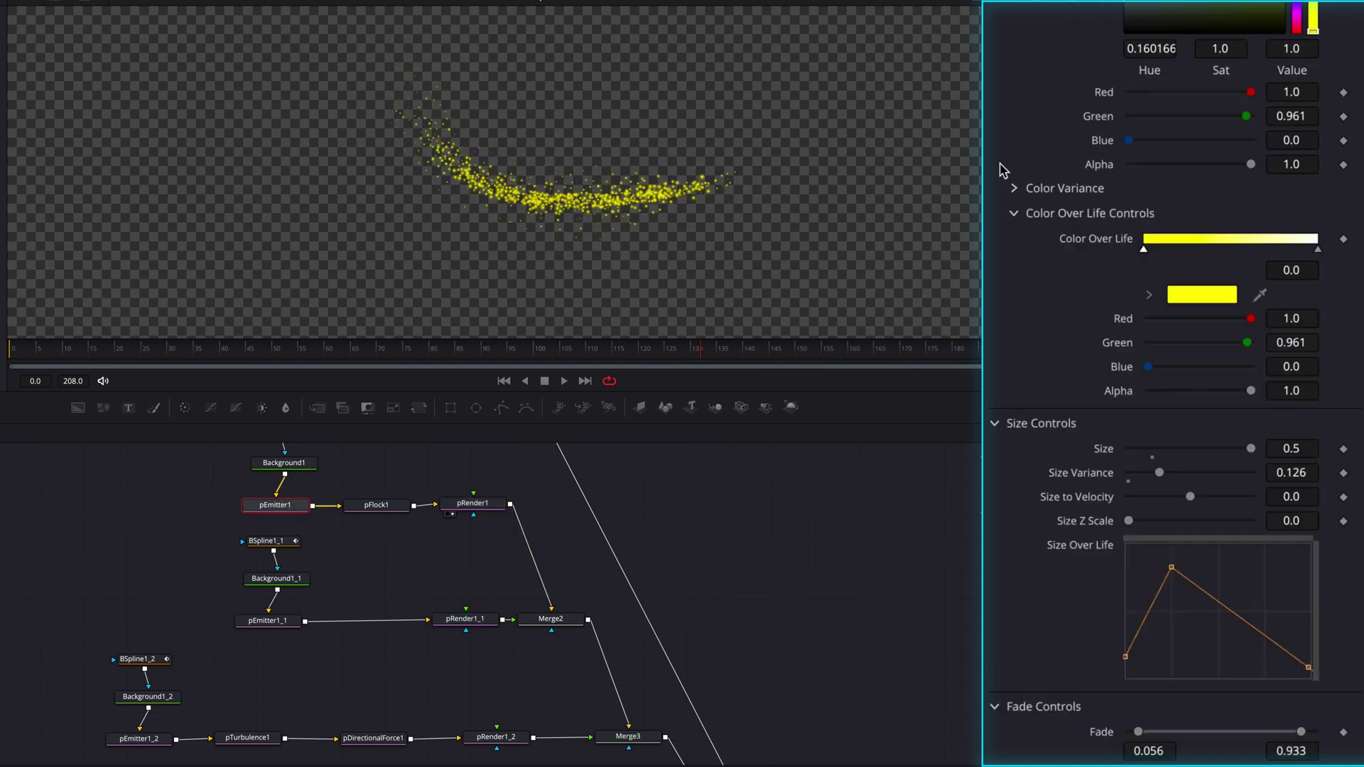
click(1172, 565)
drag(1171, 565, 1172, 566)
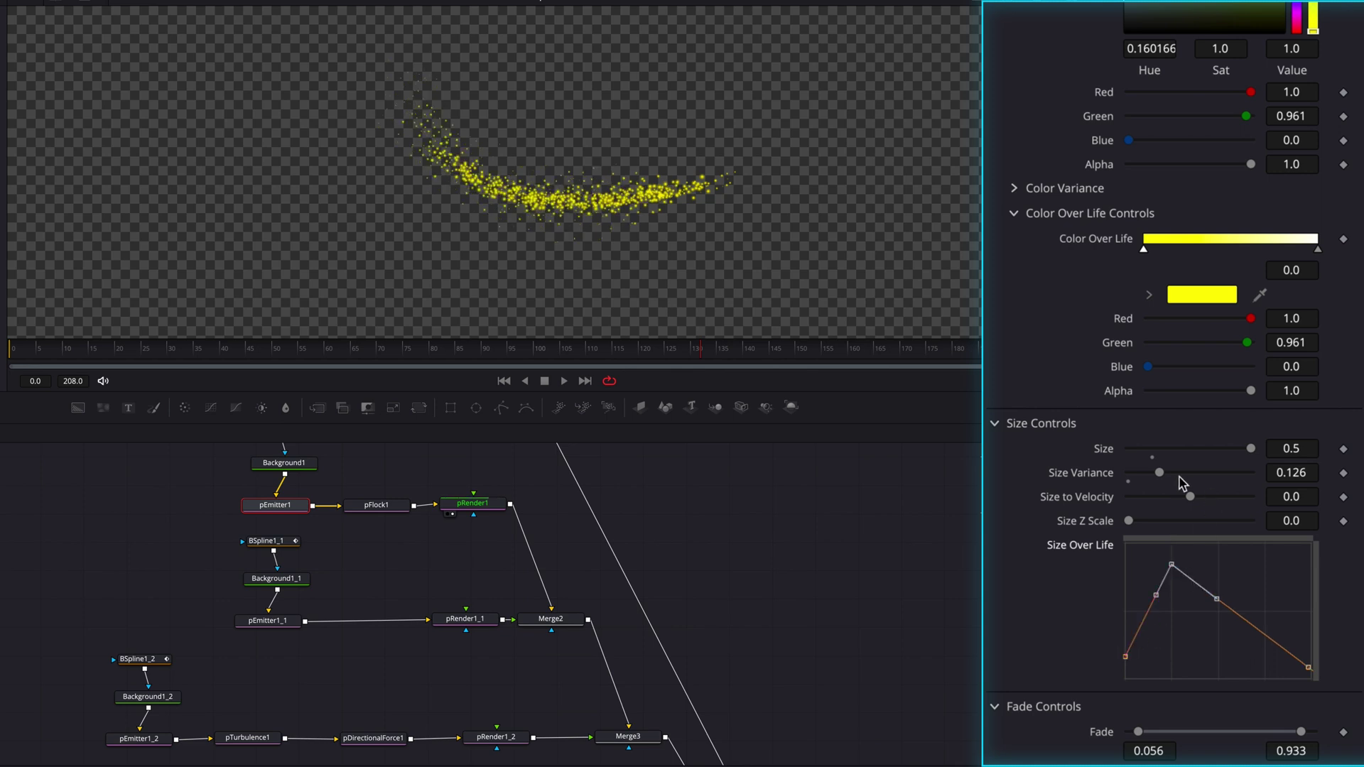
drag(1160, 474, 1176, 474)
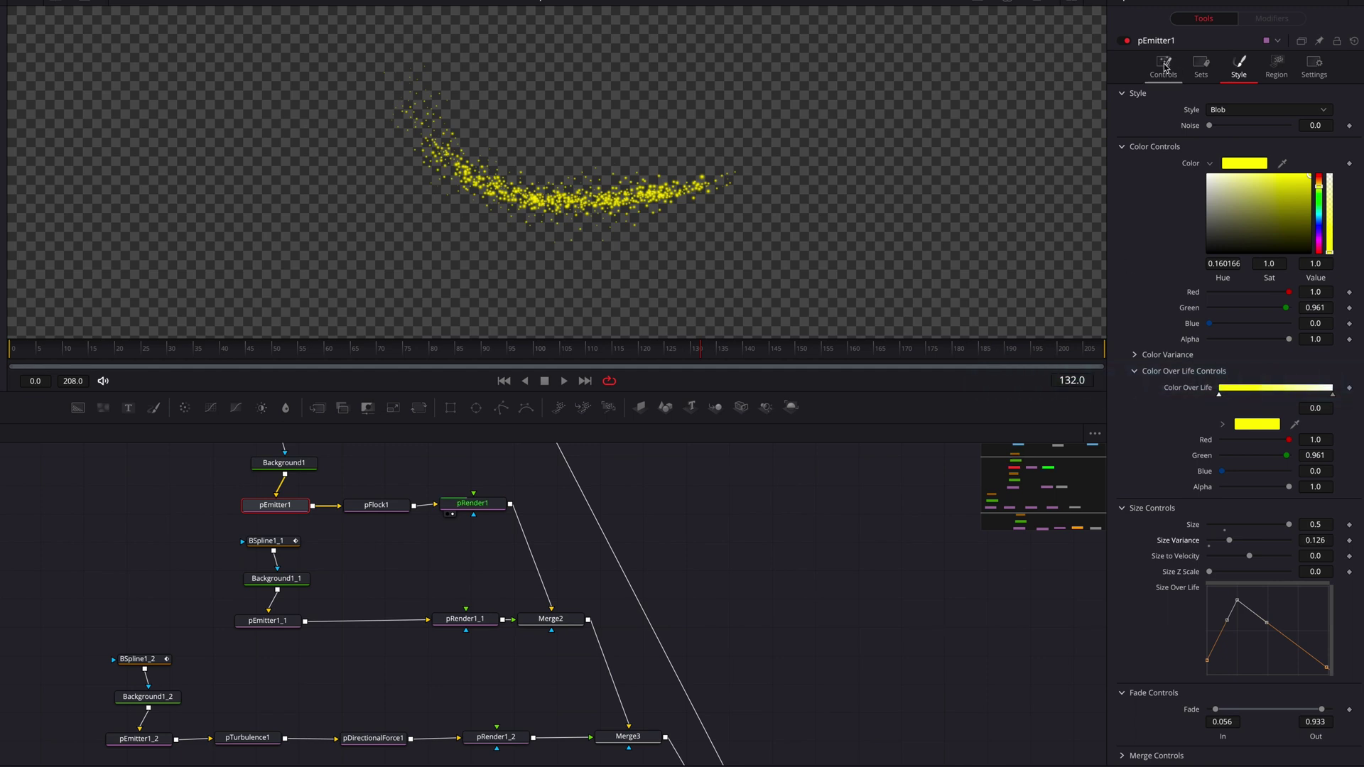
View Merge1's full composite and check the particle trail between frames 138 and 164.
scroll(804, 585, down, 5)
click(743, 712)
key(2)
scroll(429, 518, up, 5)
scroll(703, 552, up, 4)
click(529, 507)
click(872, 349)
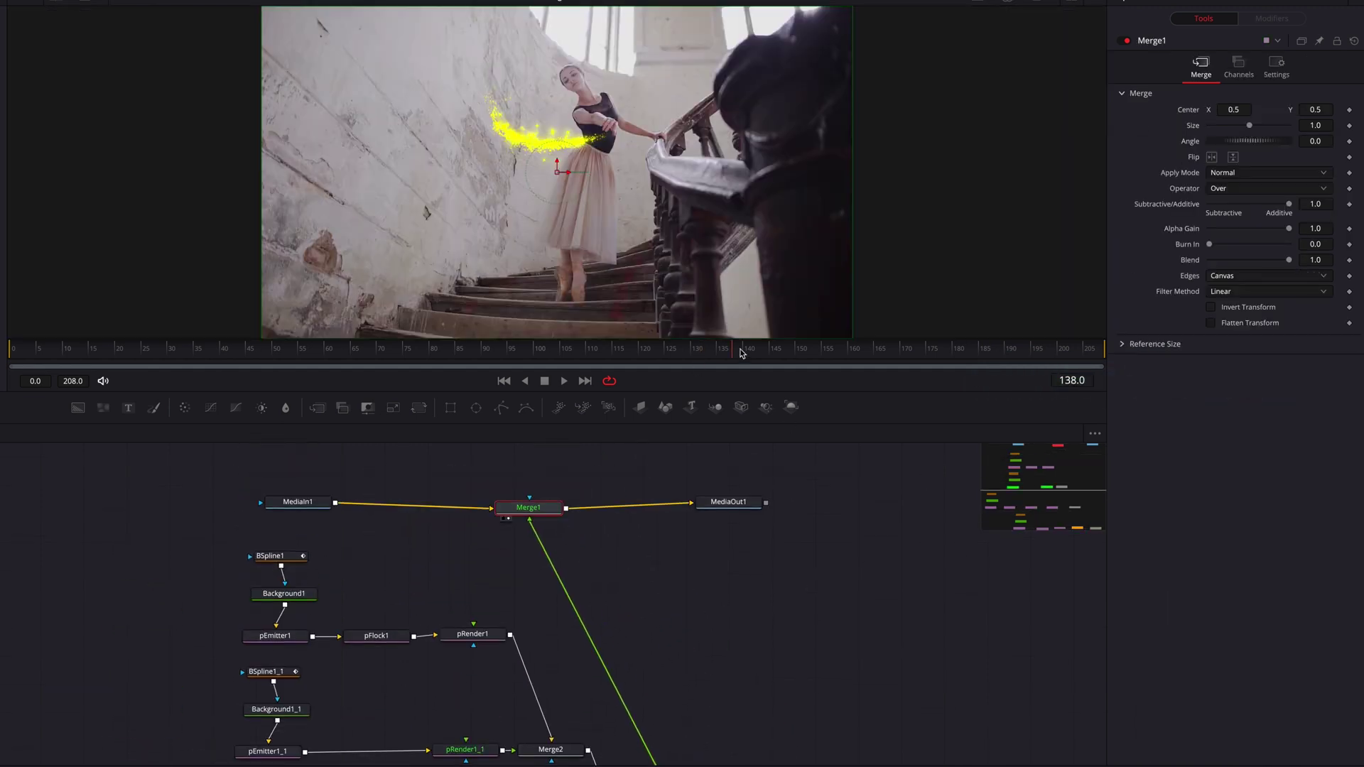
click(704, 557)
scroll(675, 568, down, 5)
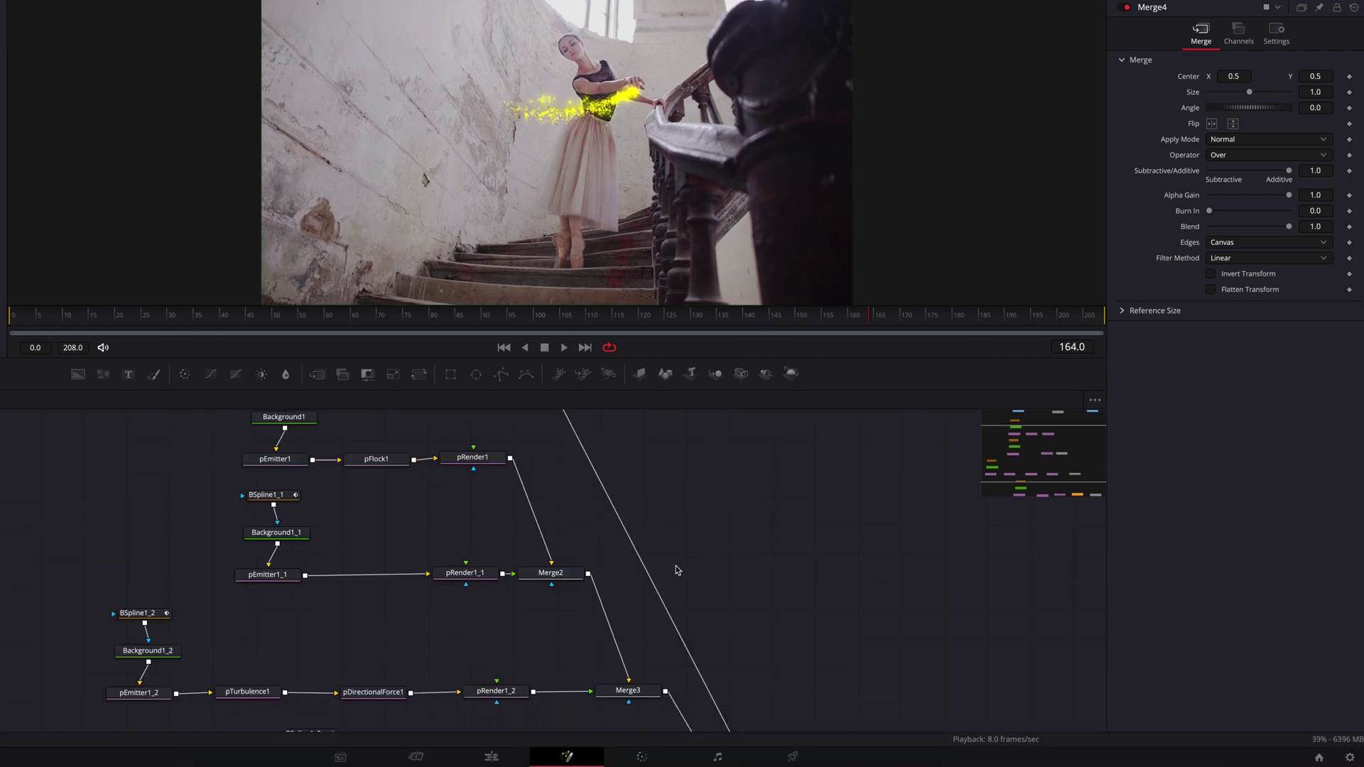
scroll(792, 527, up, 5)
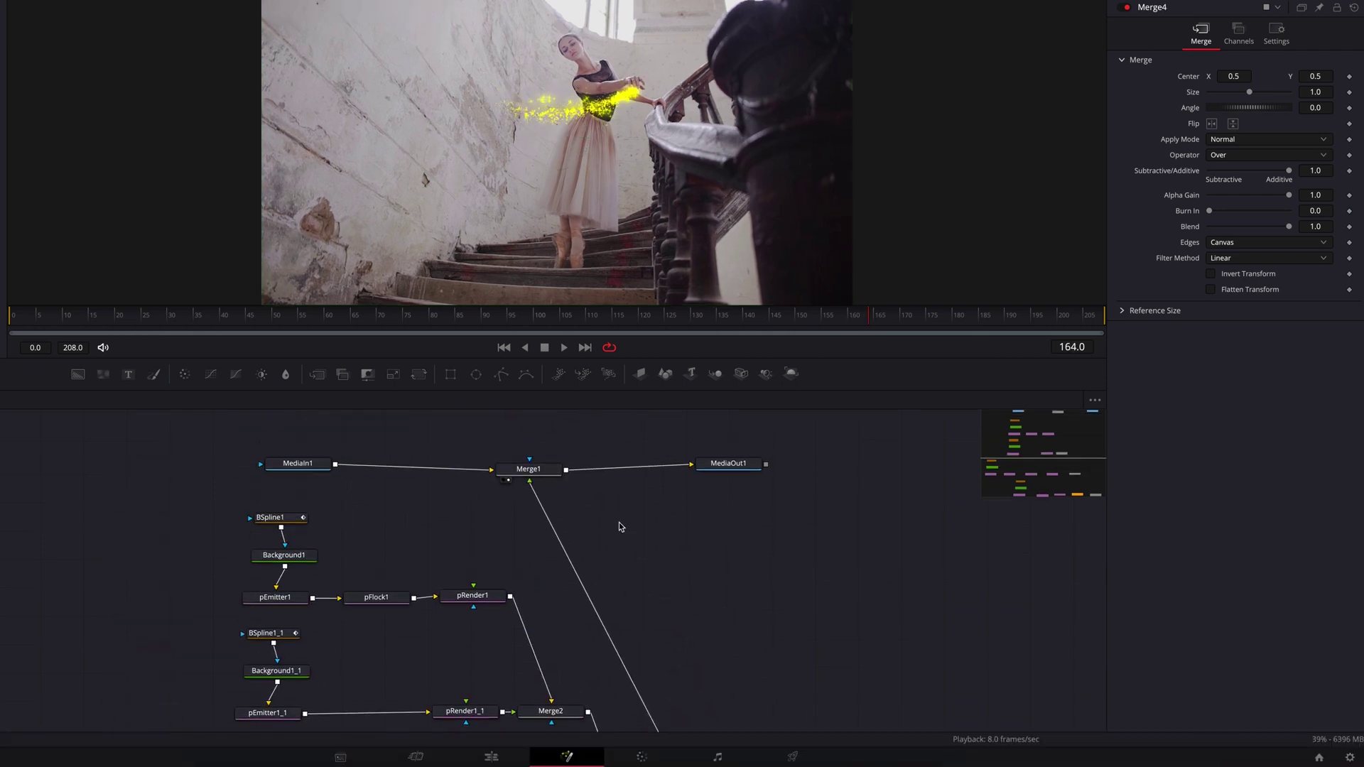
Replay Fusion Clip 1 on the Edit page and inspect the trail at 01:00:04:08.
click(493, 758)
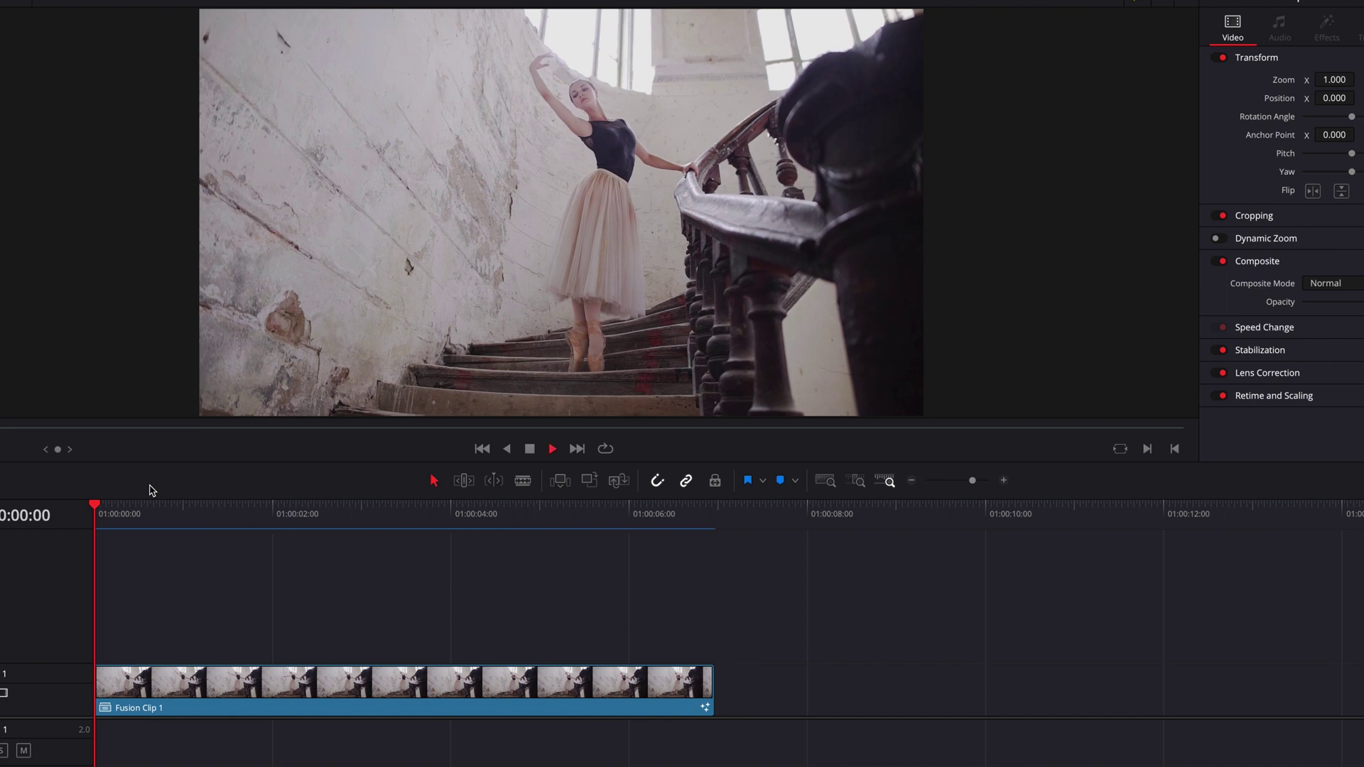
key(space)
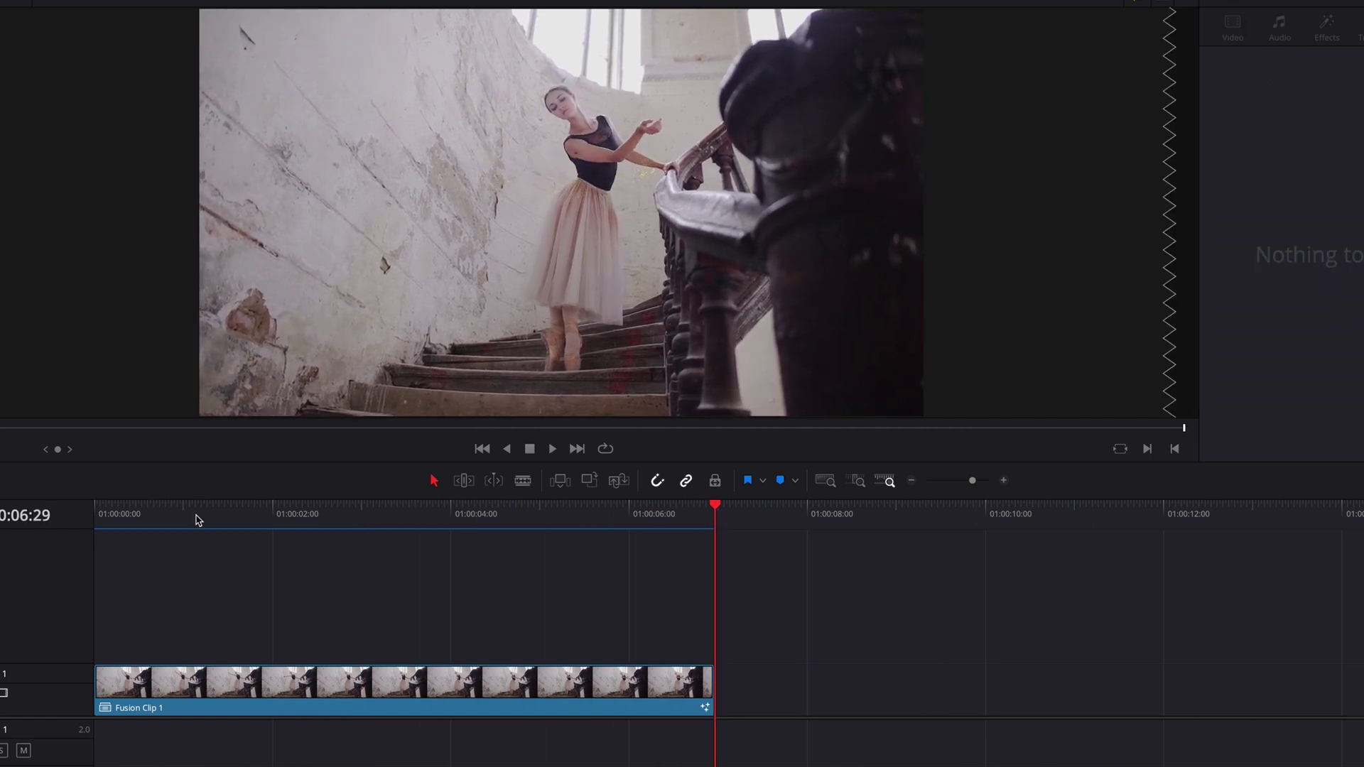
drag(526, 514, 478, 542)
click(559, 704)
Return to the Fusion page and set pEmitter1_2's style color hue to 0.136 for a warmer yellow.
click(567, 757)
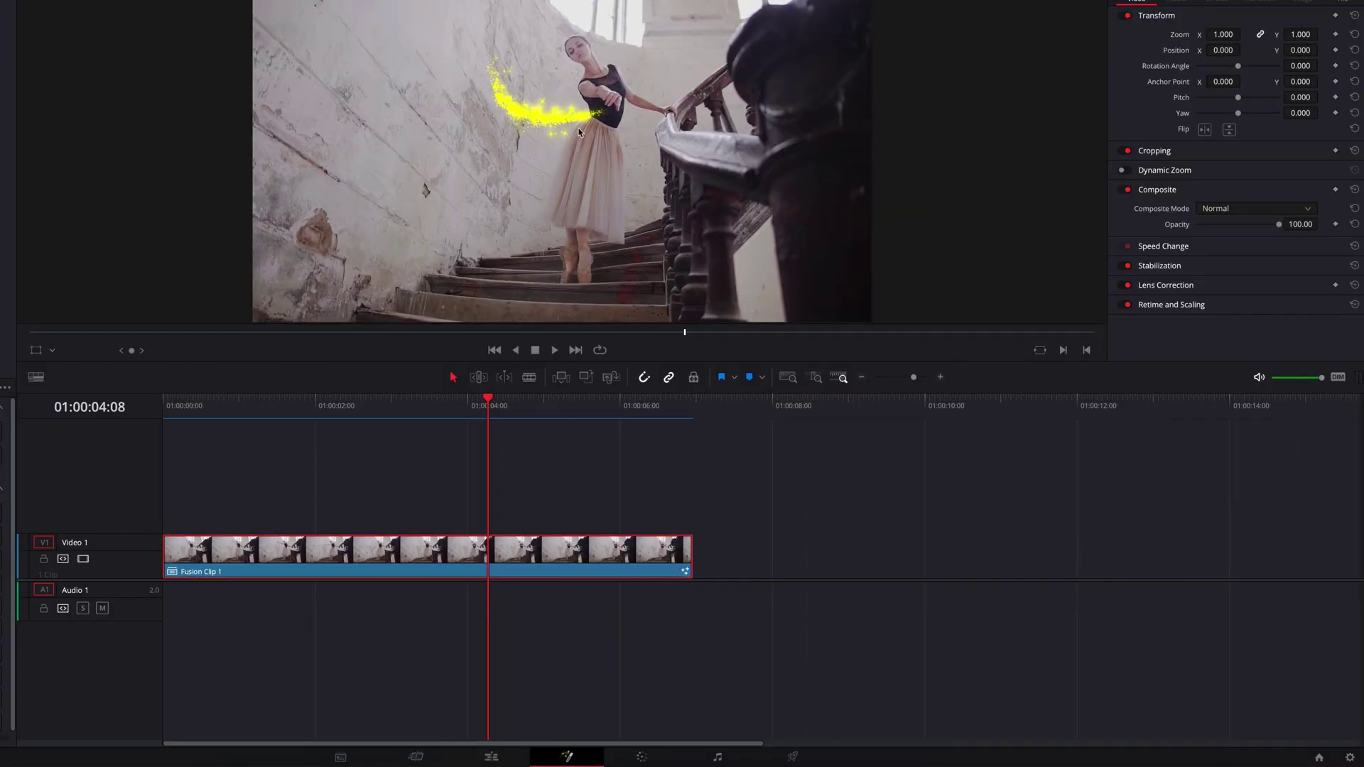
drag(391, 599, 813, 541)
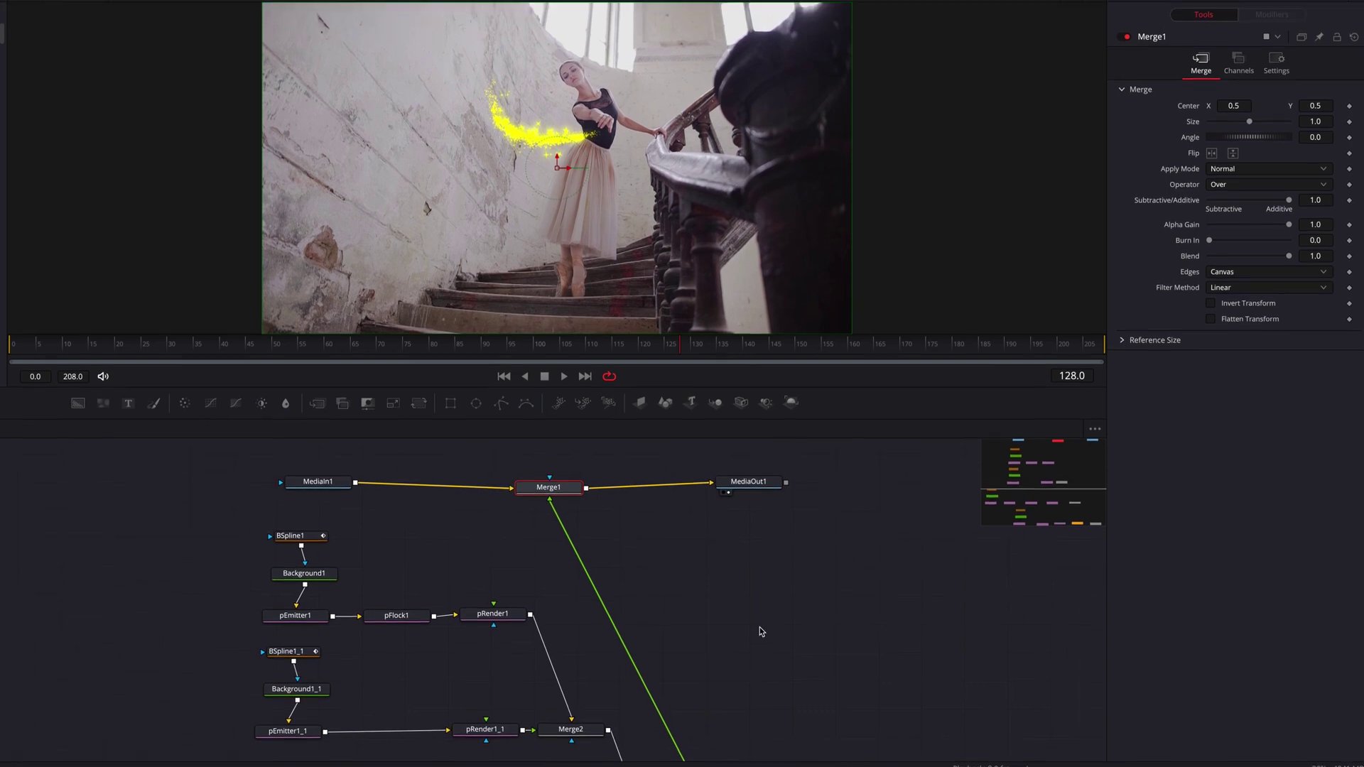
scroll(761, 602, down, 5)
click(189, 557)
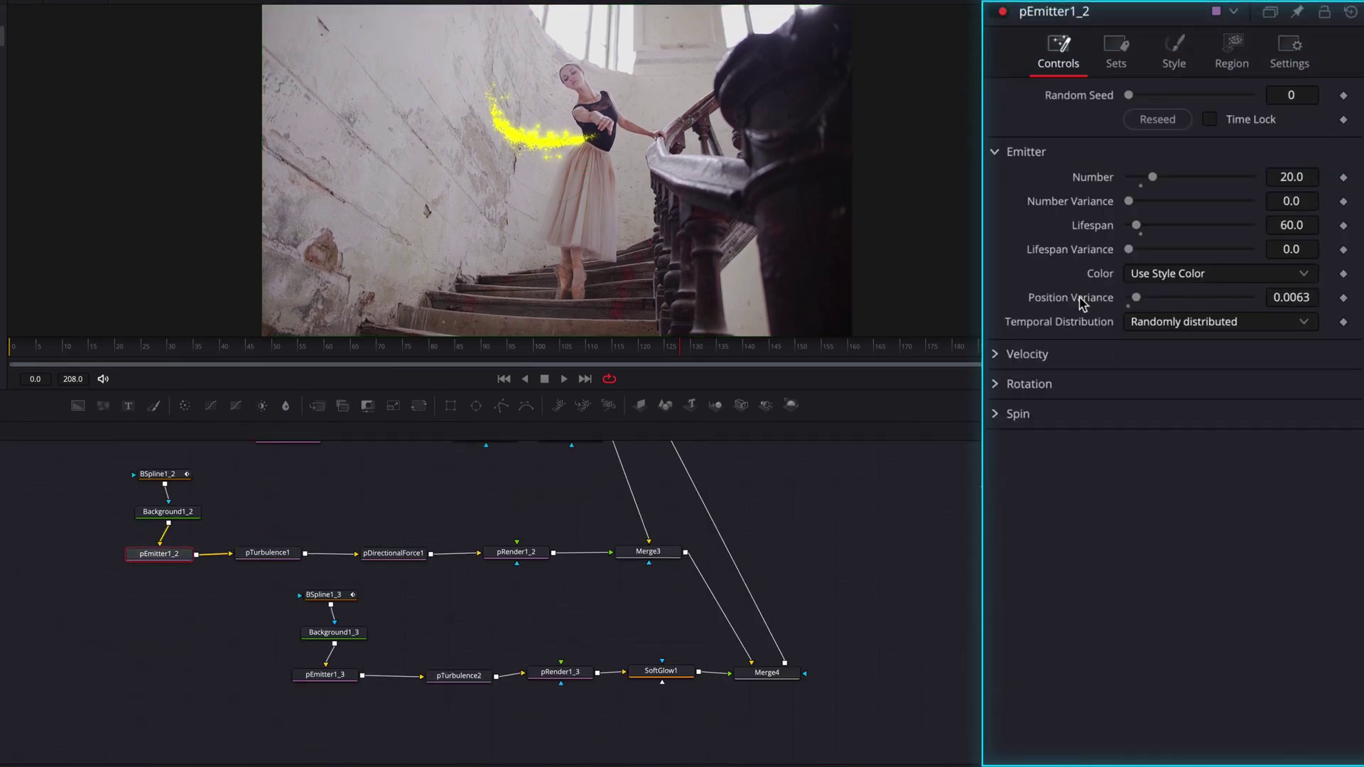
click(1174, 51)
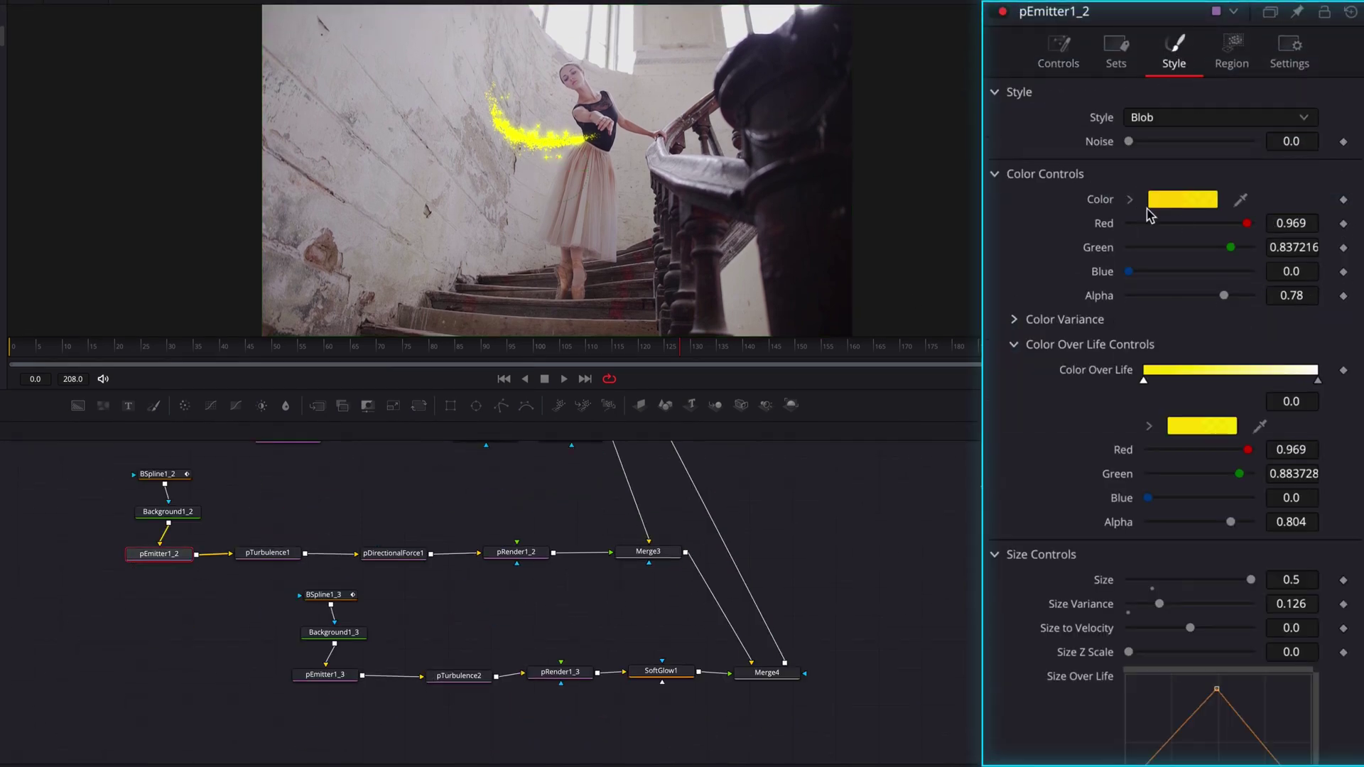
click(1130, 199)
click(1297, 235)
scroll(575, 150, up, 3)
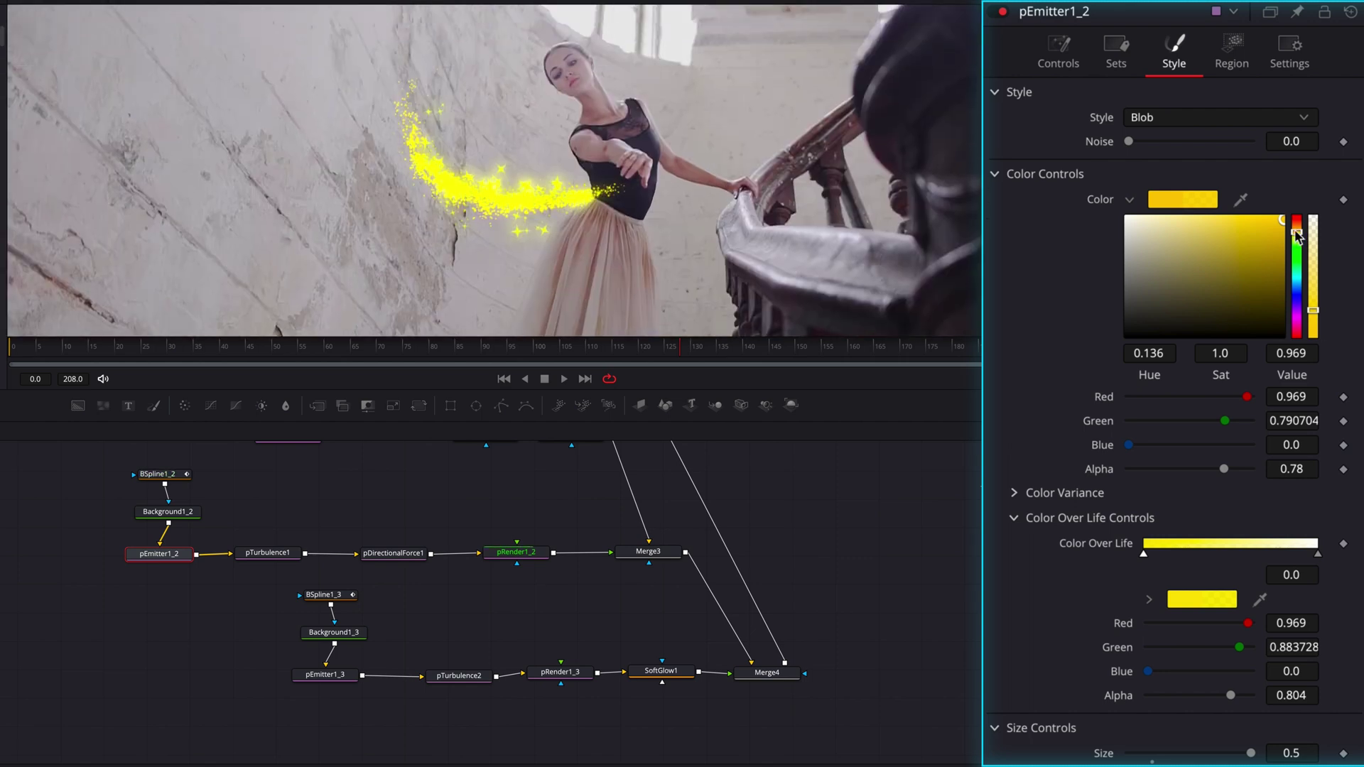
Set the hue of pEmitter1_2's Color Over Life start color to 0.144 and slightly lower its Size Over Life peak.
scroll(1163, 581, down, 5)
click(1149, 579)
drag(1297, 363, 1297, 371)
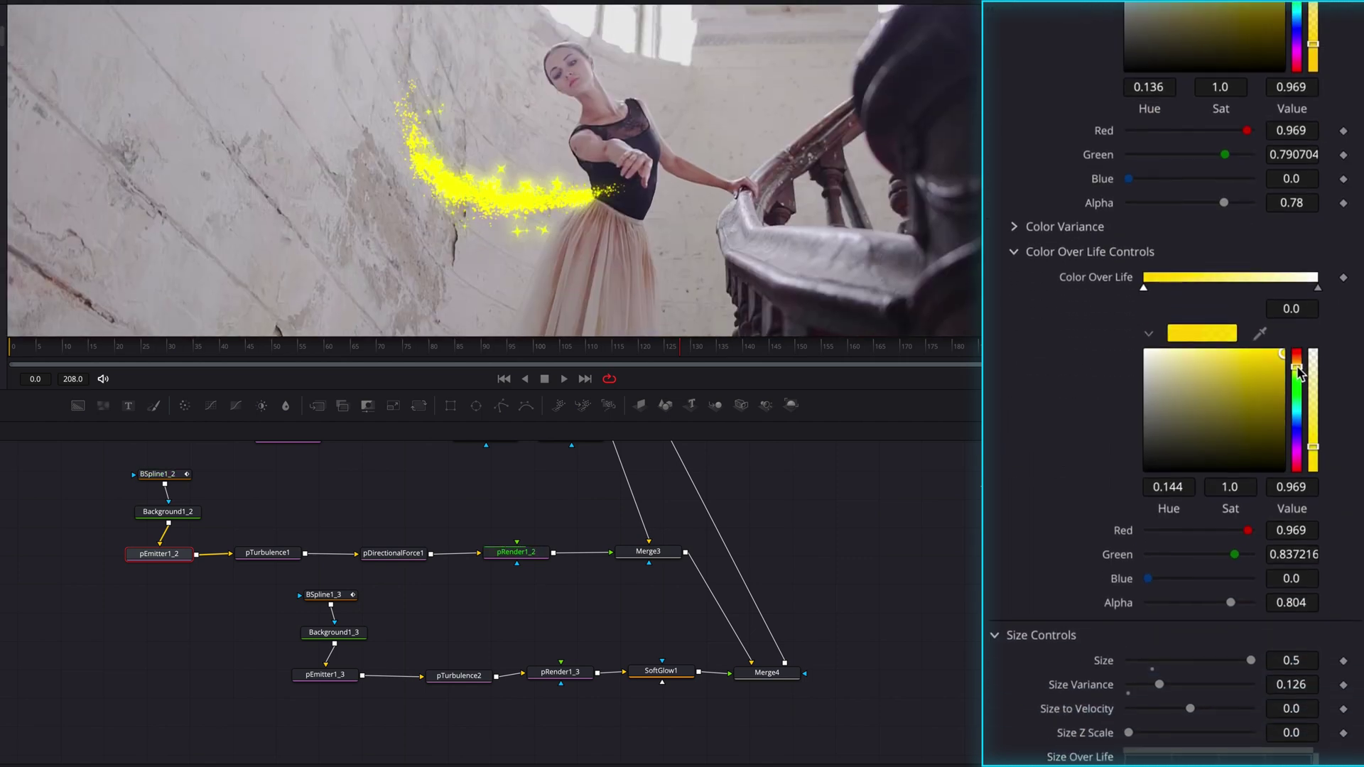
scroll(1228, 629, down, 3)
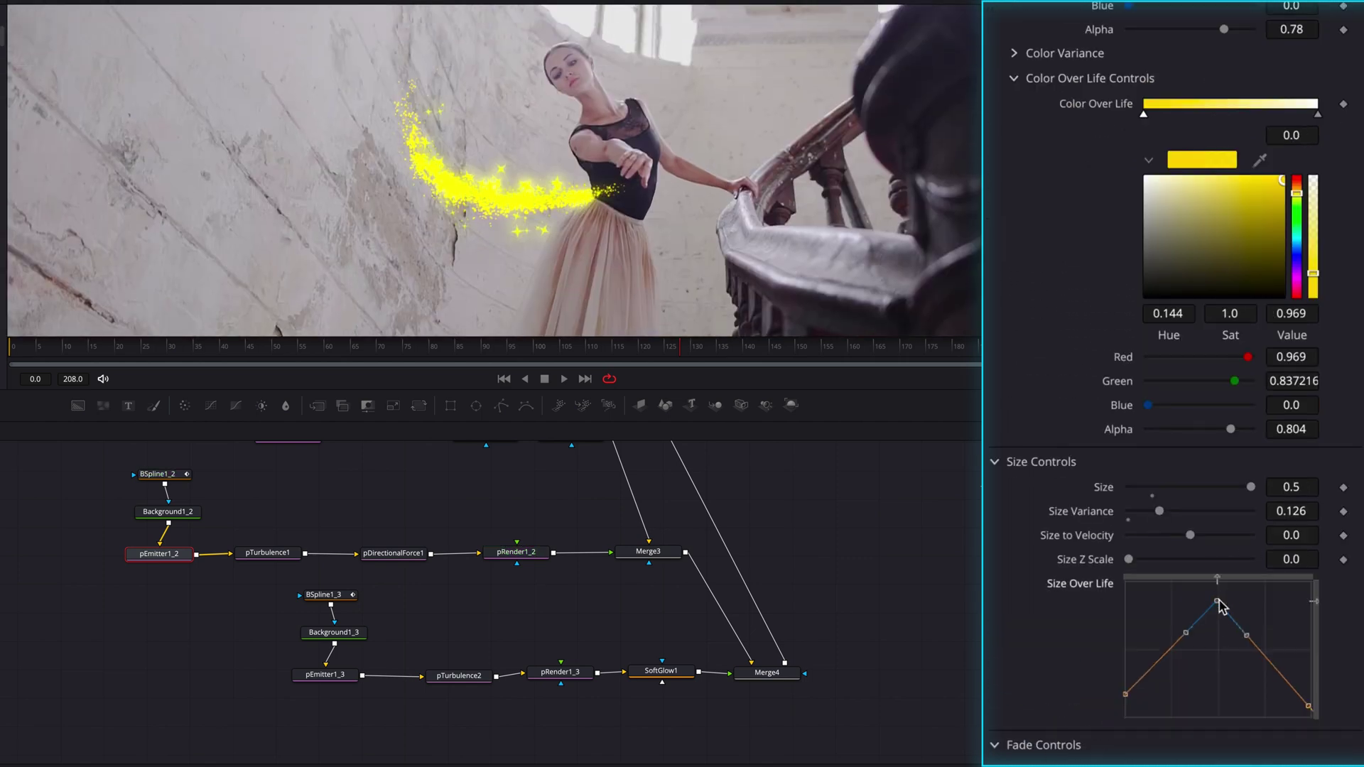
Lower the Size Over Life peak of pEmitter1 in its style settings.
scroll(458, 497, up, 5)
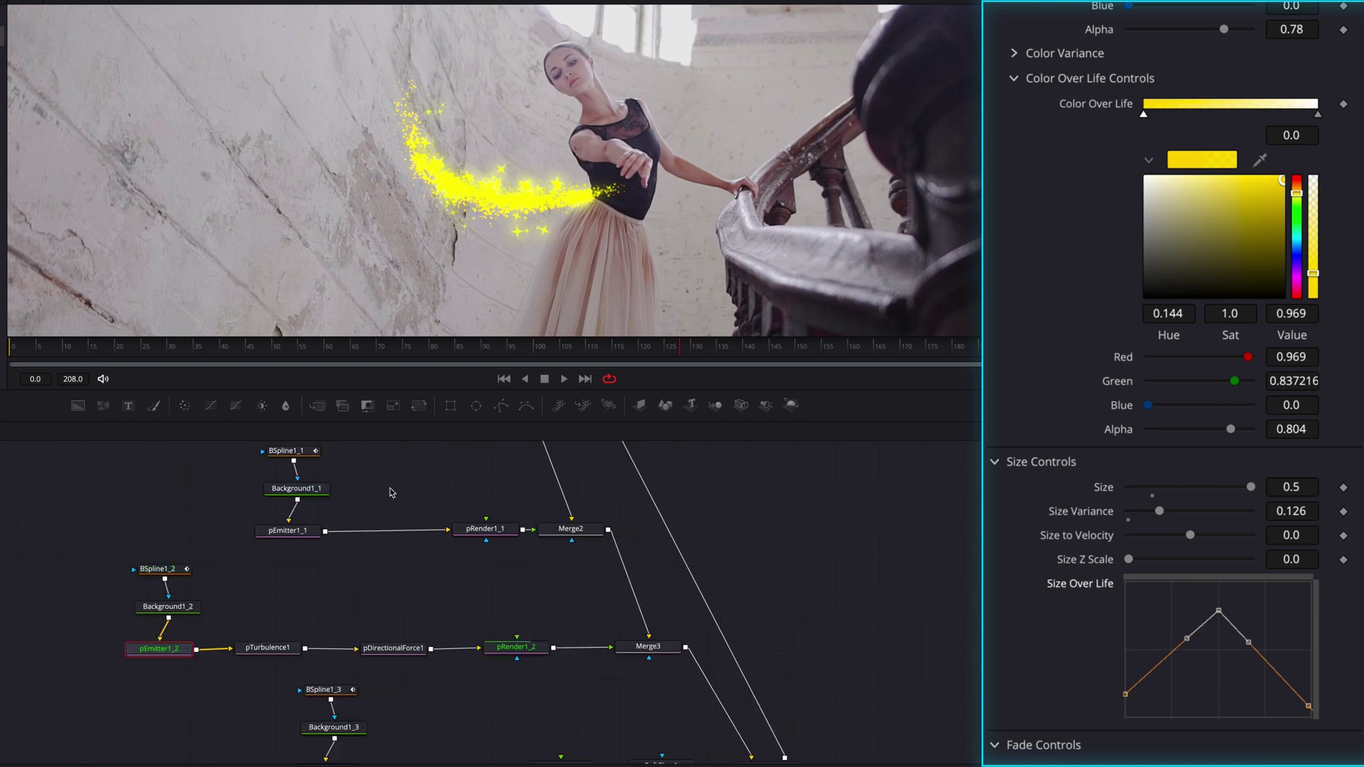
click(295, 515)
scroll(1137, 249, up, 5)
click(1176, 49)
scroll(1194, 564, down, 10)
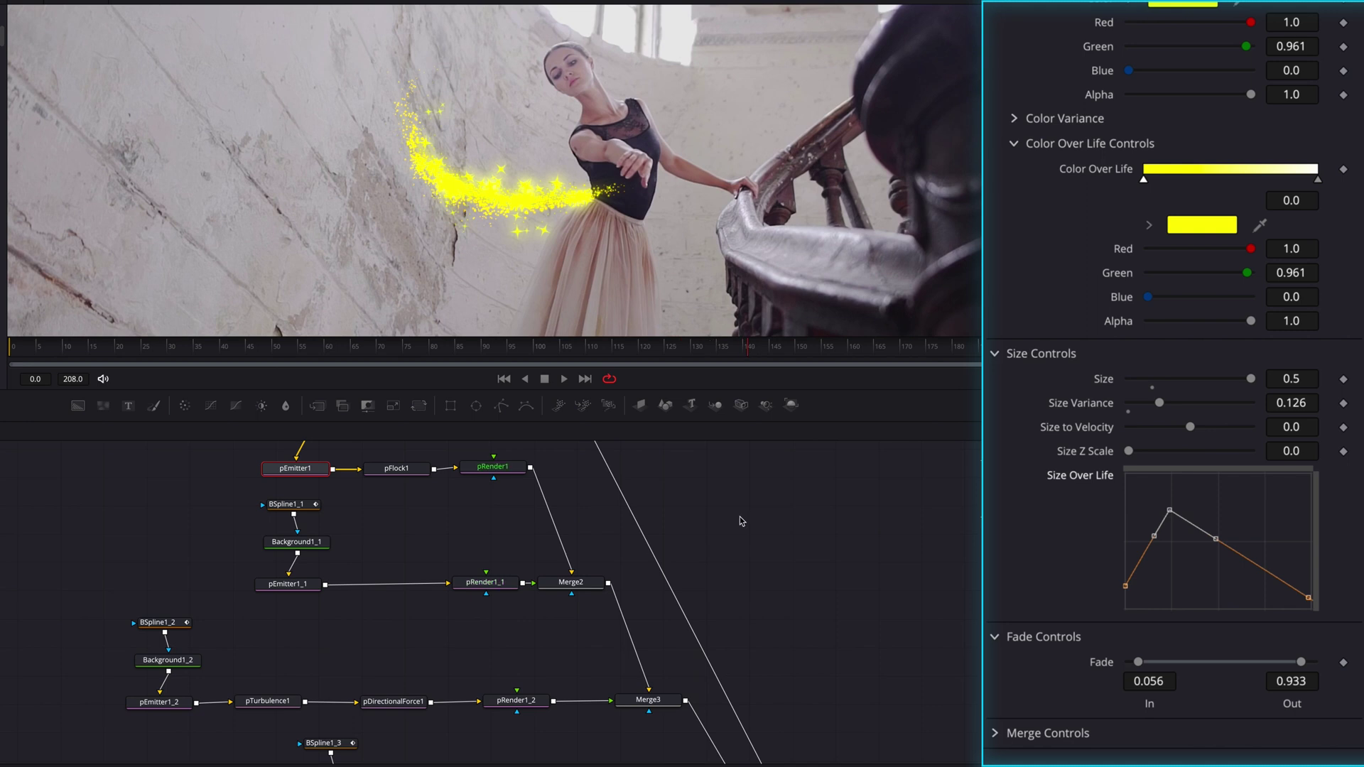
Lower the Size Over Life peak of pEmitter1_1 in its style settings.
scroll(1173, 355, up, 10)
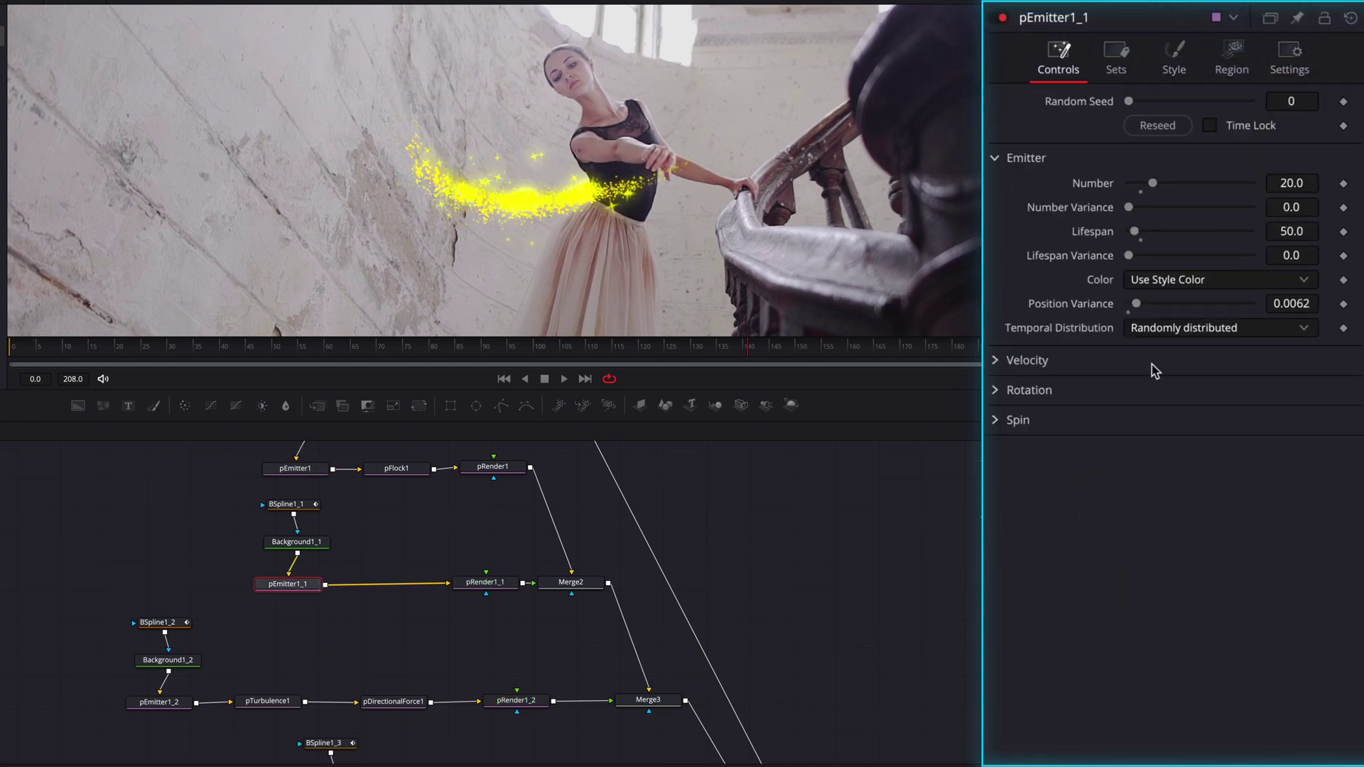
click(1173, 57)
scroll(1222, 554, down, 5)
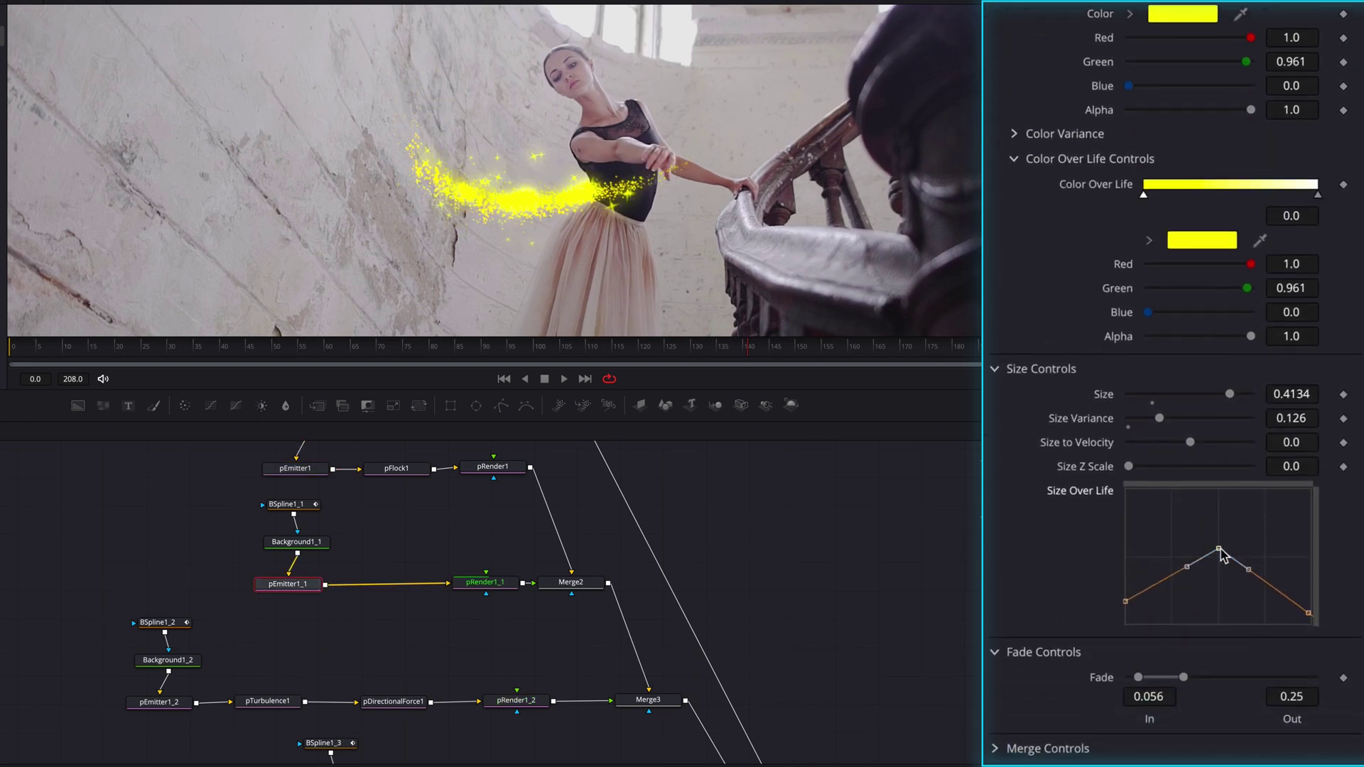
Check pEmitter1_2's size curve and lower the Size Over Life peak of pEmitter1_3 in its style settings.
scroll(837, 573, down, 3)
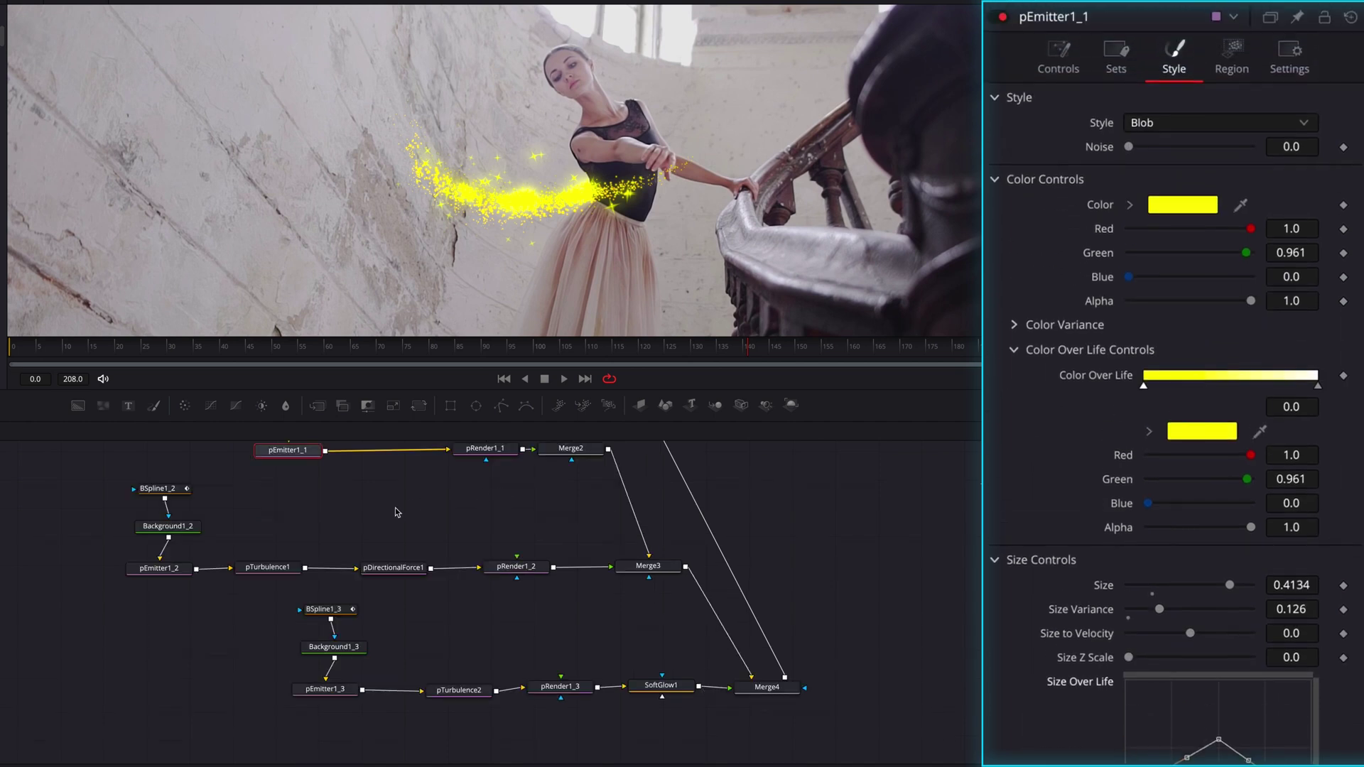
click(179, 575)
scroll(1218, 572, down, 5)
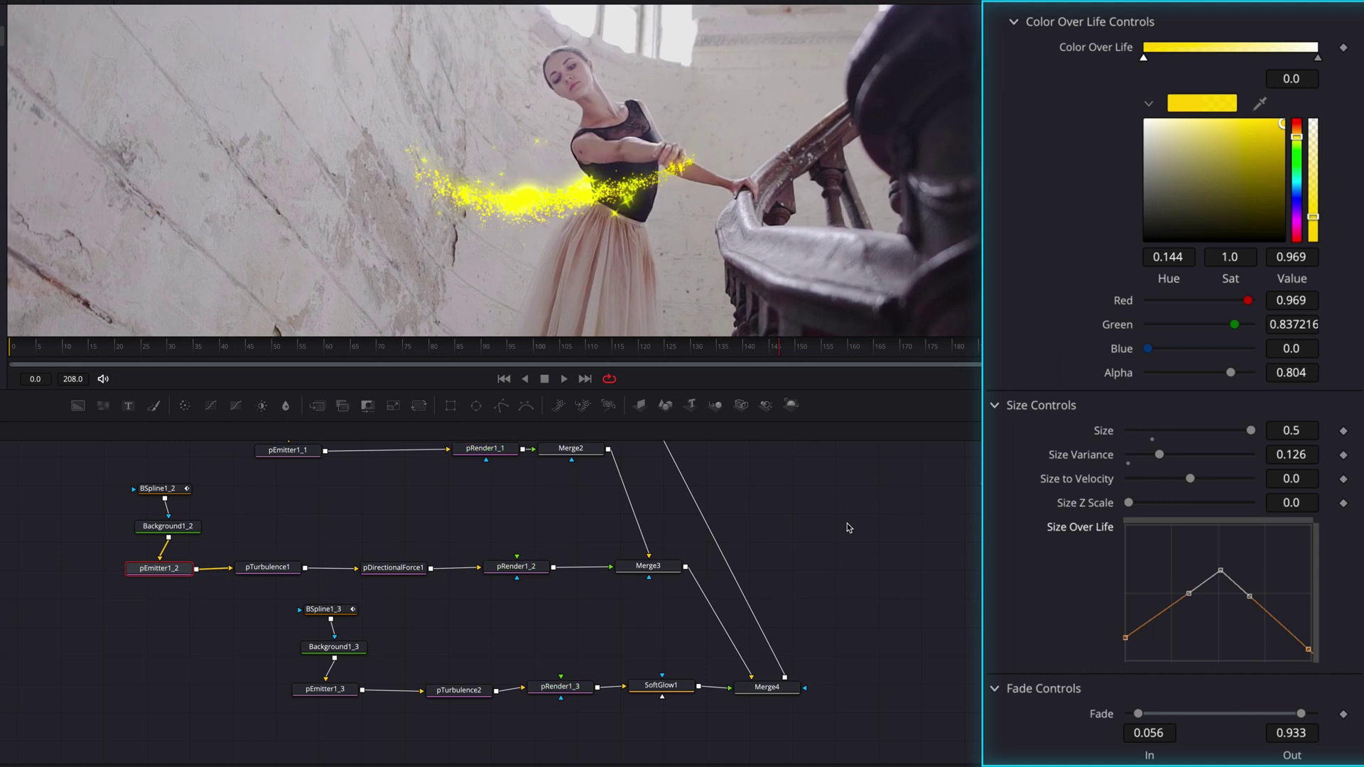
click(343, 692)
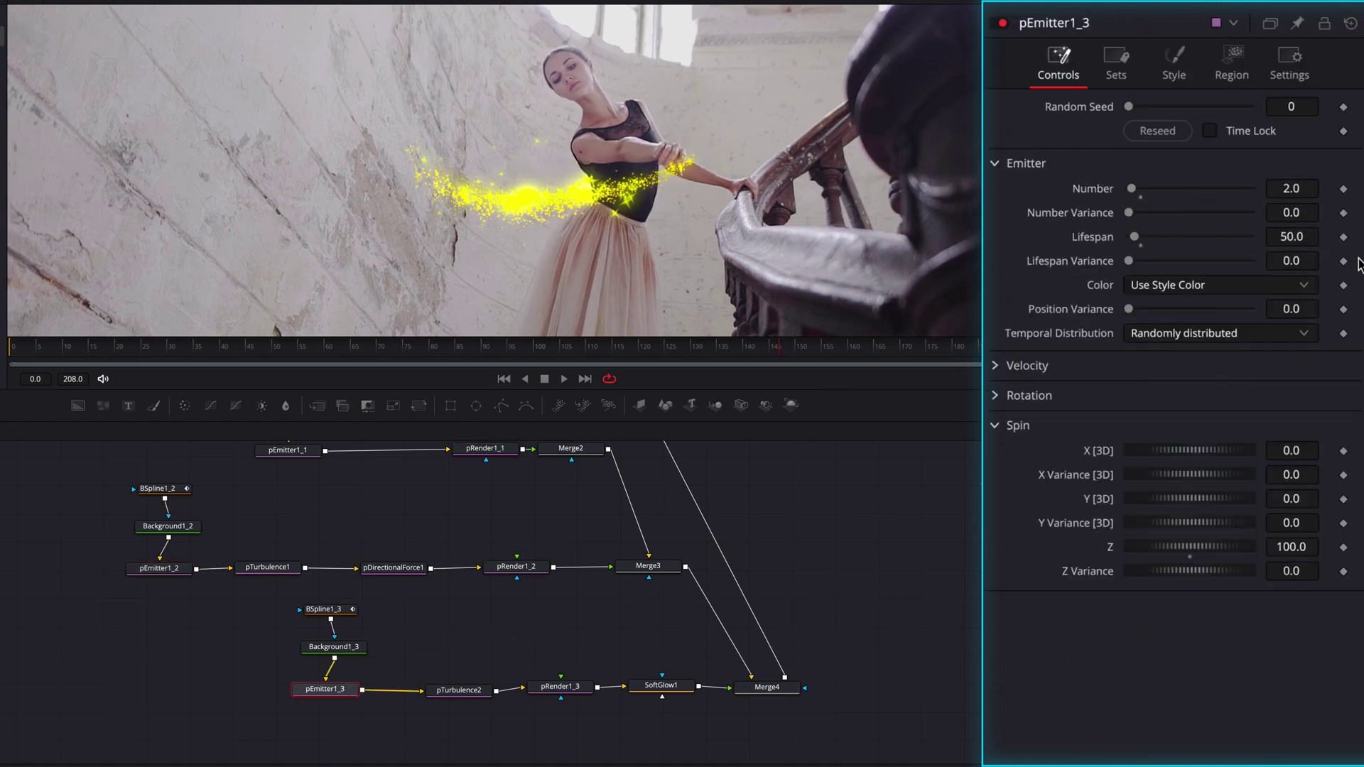
click(1174, 62)
scroll(1181, 539, down, 5)
drag(1183, 495, 1183, 518)
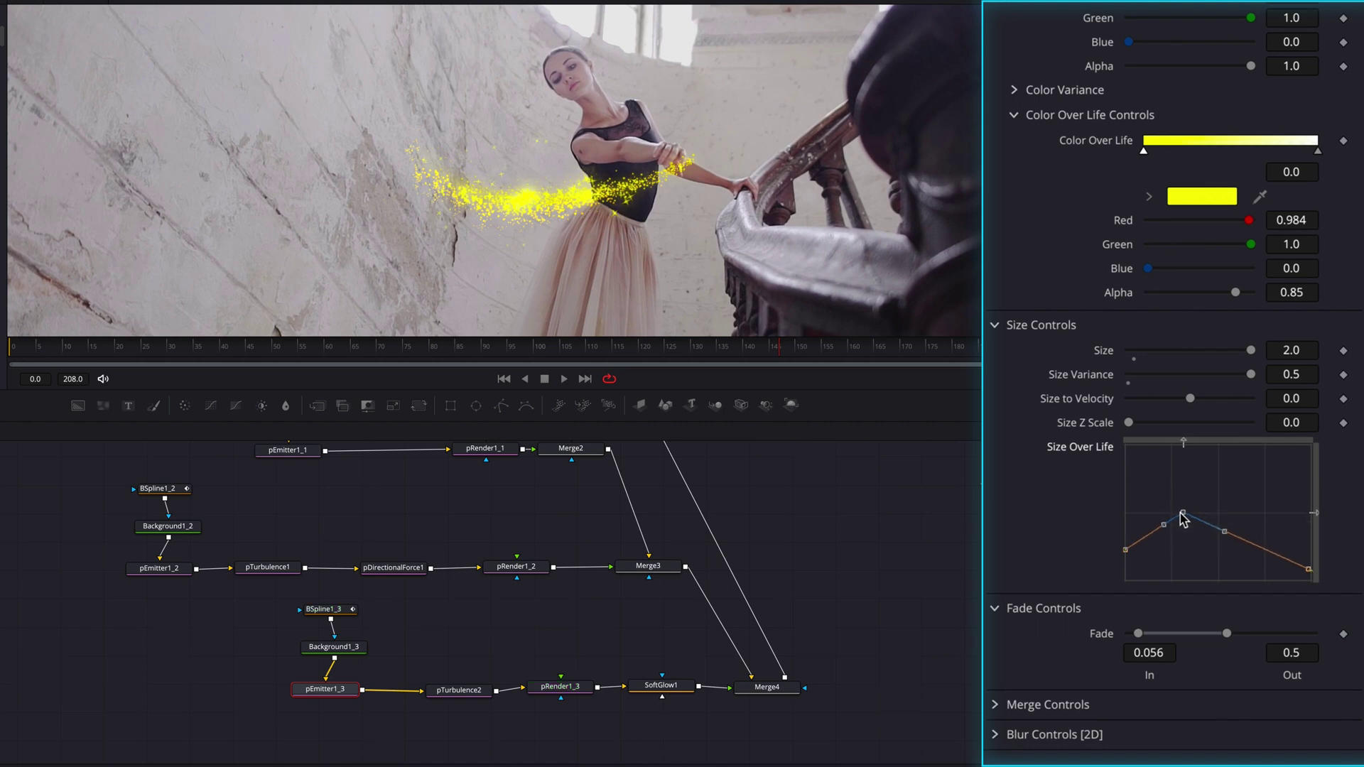
Move pEmitter1_2's Size Over Life peak earlier and slightly higher so its particles reach full size sooner.
click(661, 685)
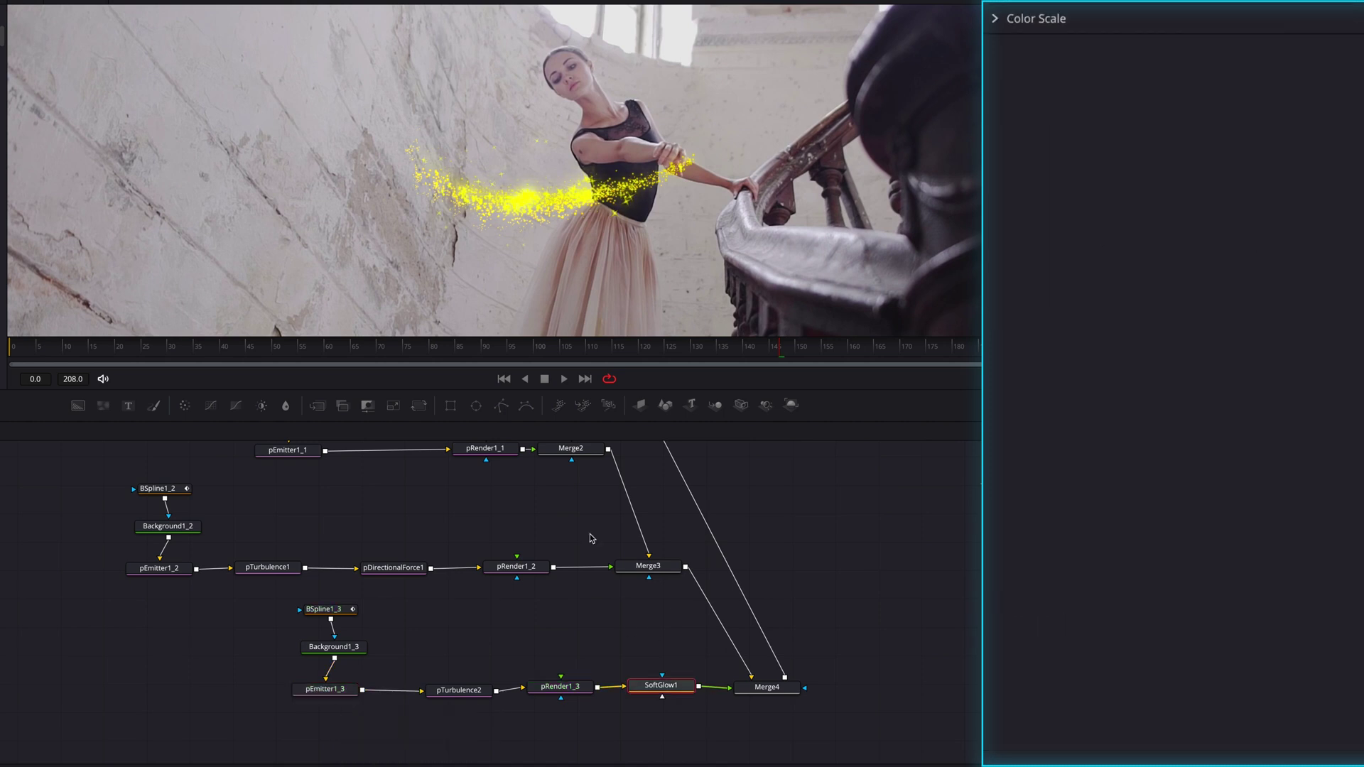
click(334, 691)
click(159, 569)
scroll(1194, 497, down, 5)
drag(1219, 590, 1196, 582)
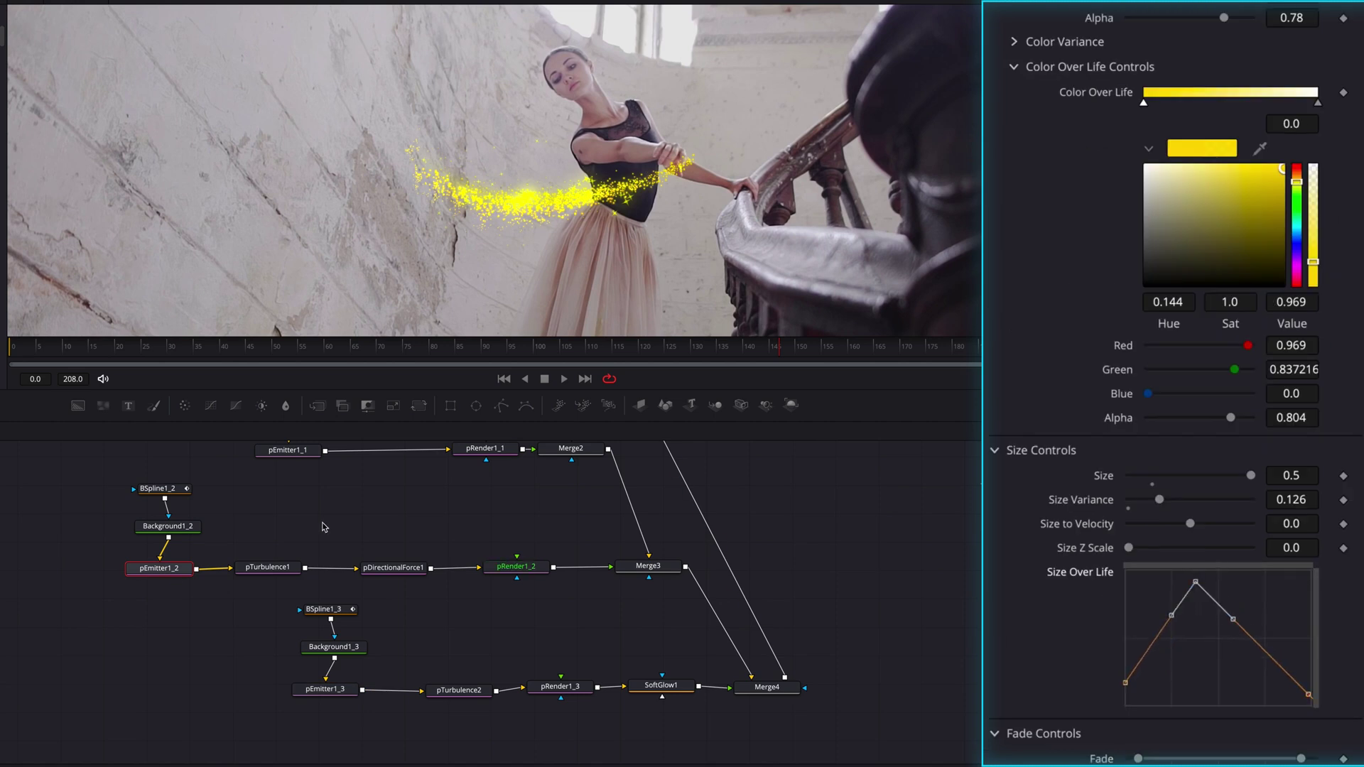
Raise pEmitter1_1's Size Over Life peak and shift it earlier in the particles' life.
scroll(325, 527, up, 2)
click(306, 476)
scroll(417, 575, up, 5)
drag(1218, 457, 1177, 422)
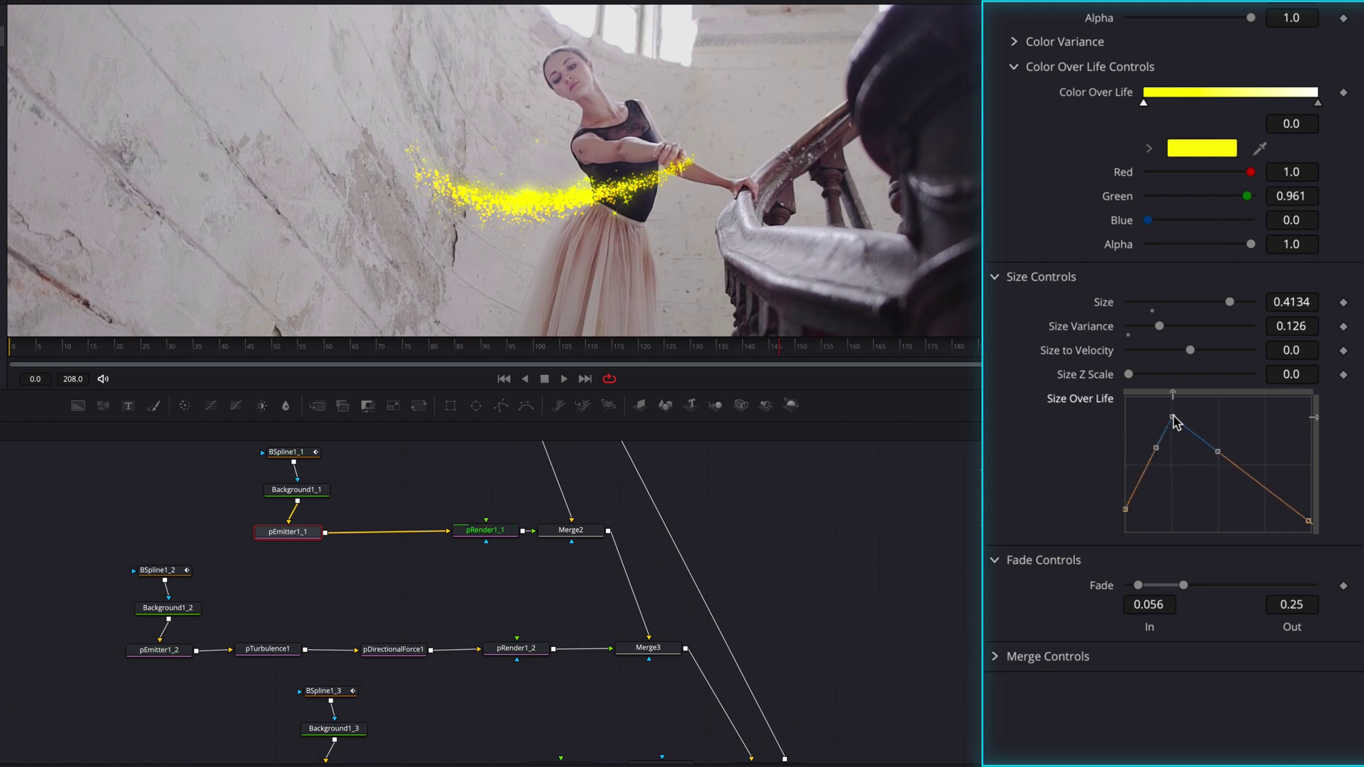
Shift pEmitter1's Size Over Life peak earlier and raise it in the style settings.
scroll(321, 516, up, 4)
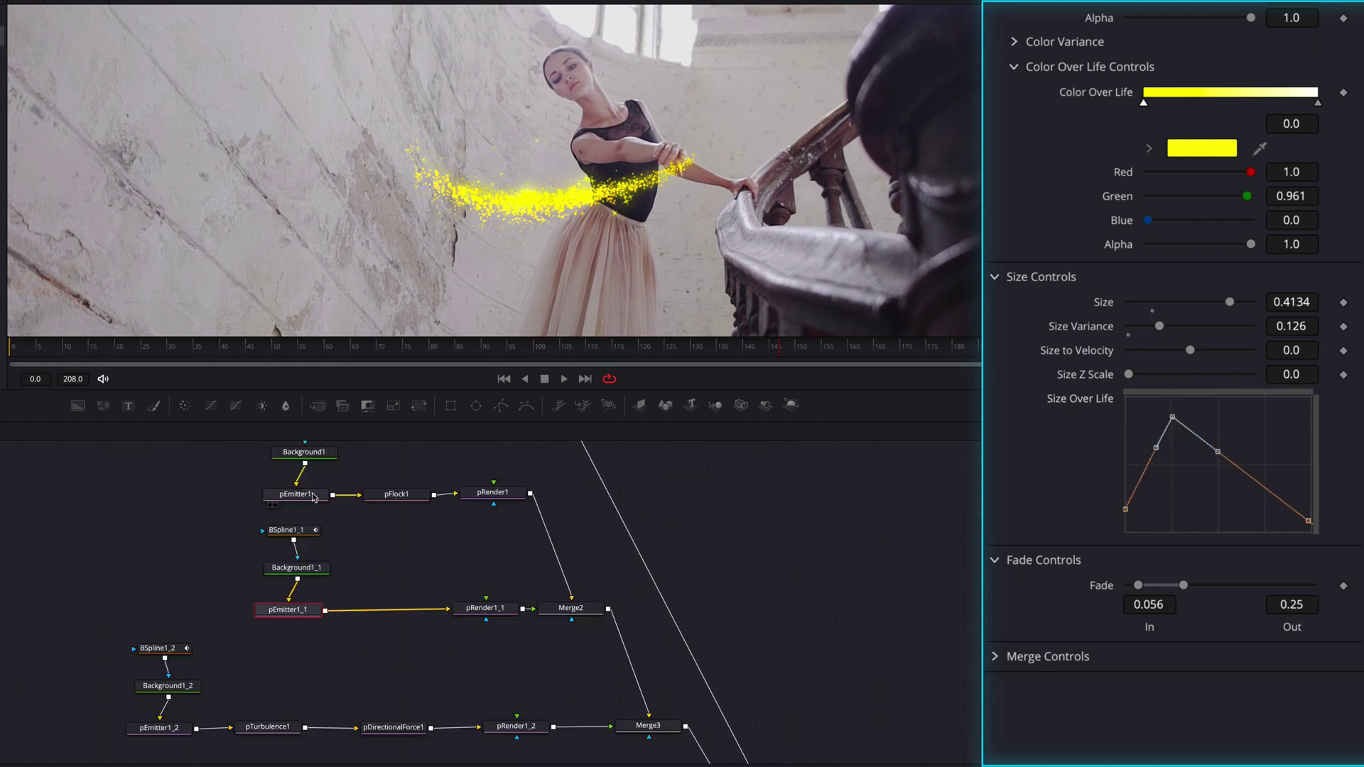
click(314, 497)
mouse_move(1170, 433)
mouse_down()
mouse_move(1170, 416)
mouse_move(1184, 419)
mouse_move(1160, 413)
mouse_up()
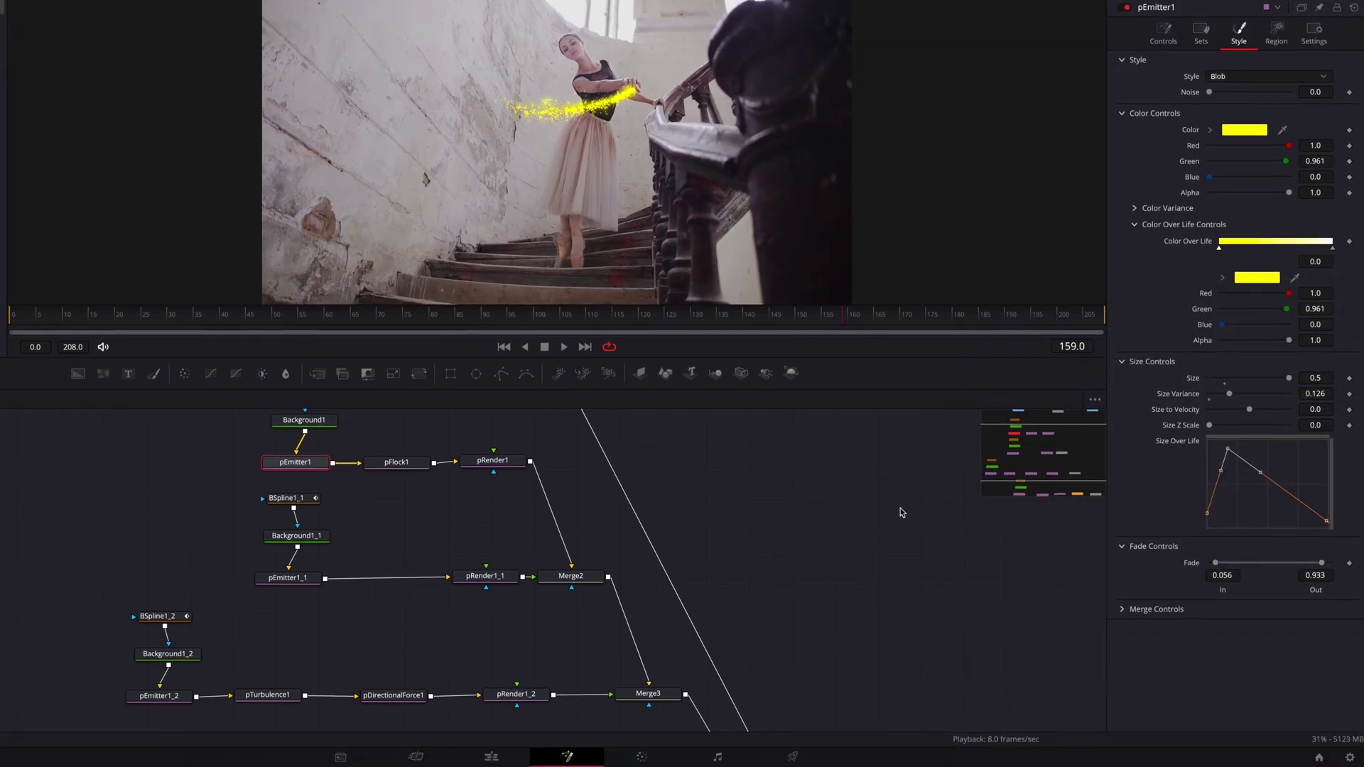
Switch to the Edit page, play Fusion Clip 1 twice from the start to review the trail, and return to 01:00:00:00.
click(506, 756)
key(Home)
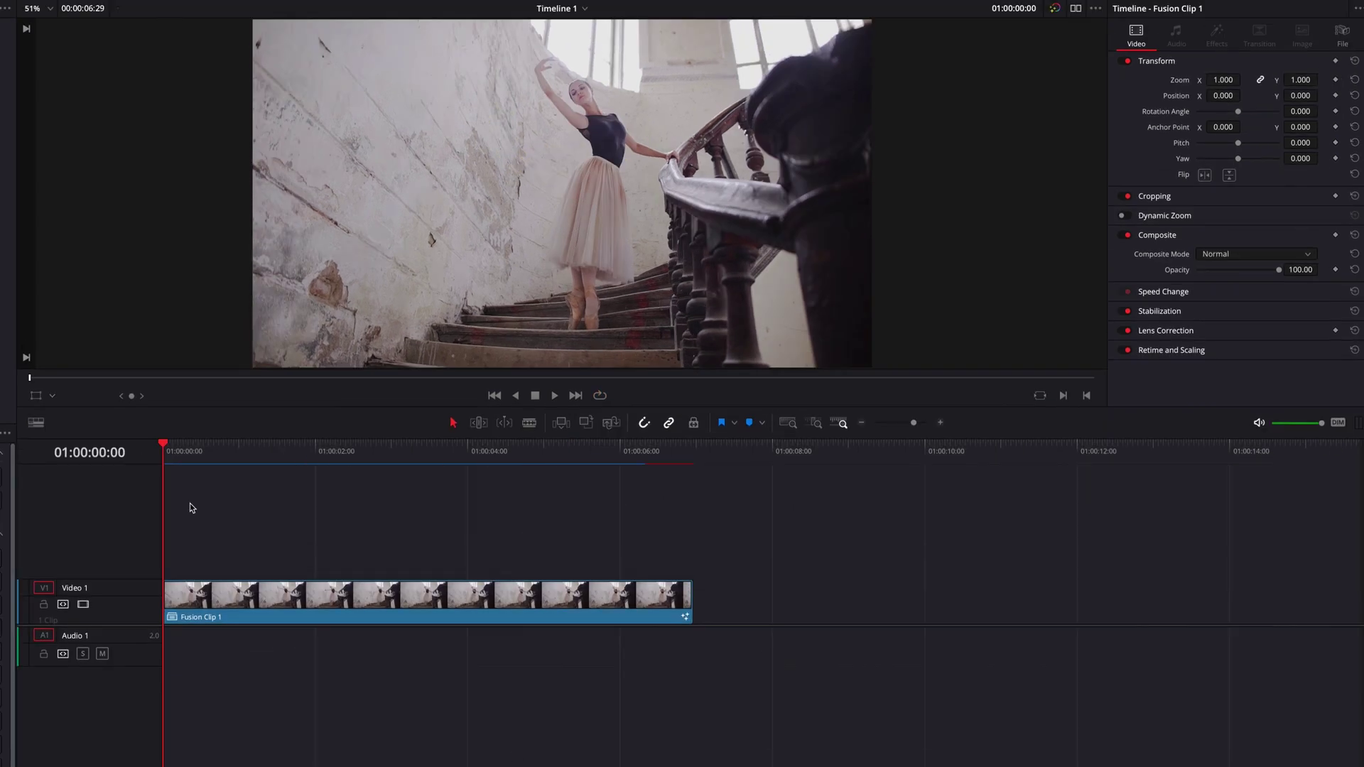
key(space)
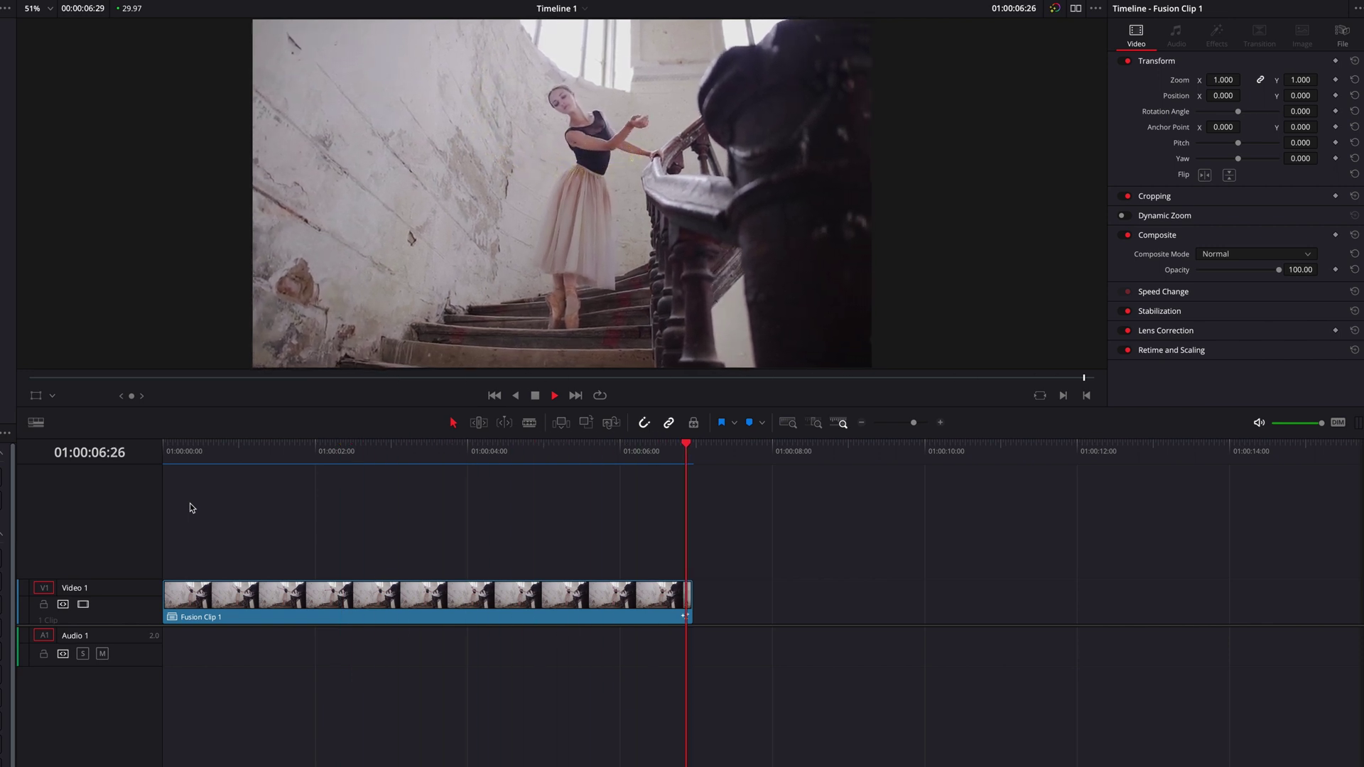
key(Home)
key(space)
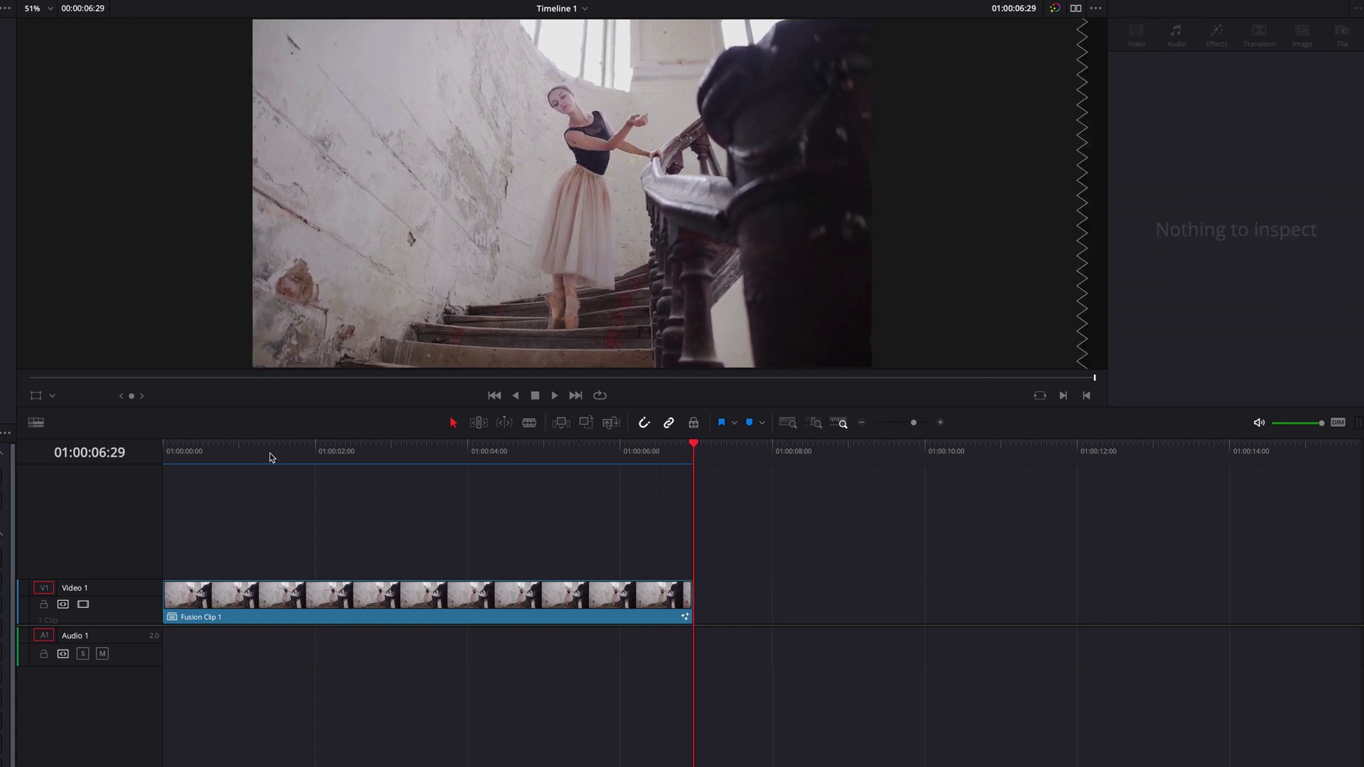
key(Home)
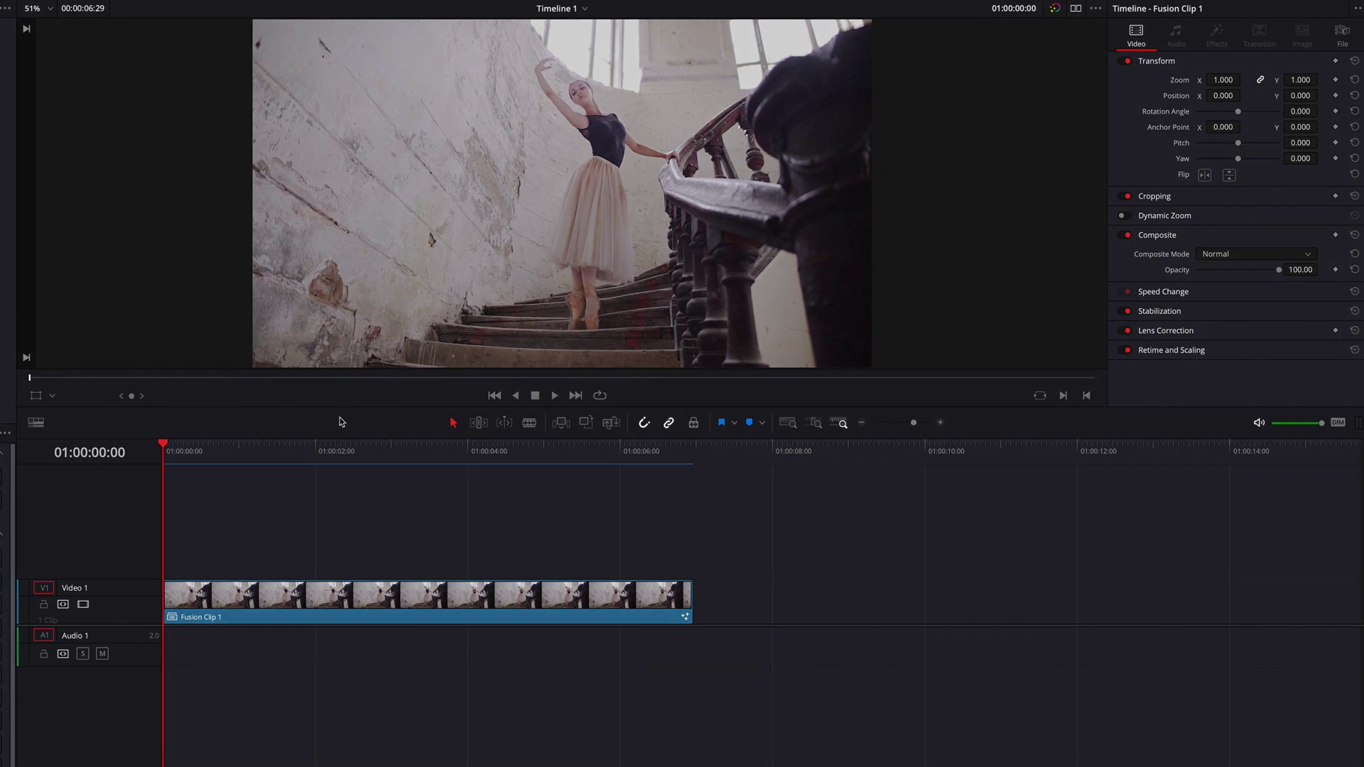